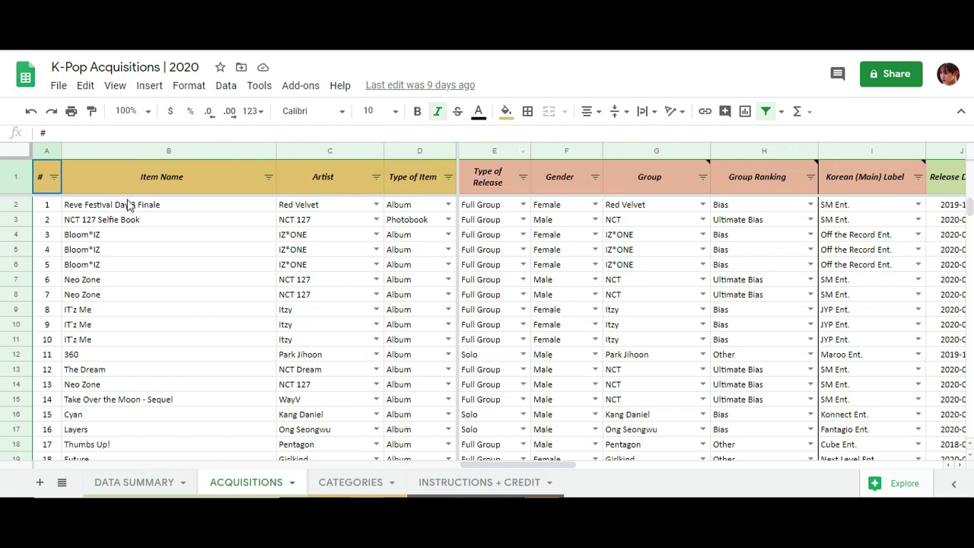
# - Review the acquisitions log, and examine the data summary sheet's category charts, ratings and monthly spending breakdown
pyautogui.scroll(-7, 233, 313)
pyautogui.scroll(7, 214, 355)
pyautogui.click(130, 482)
pyautogui.click(261, 478)
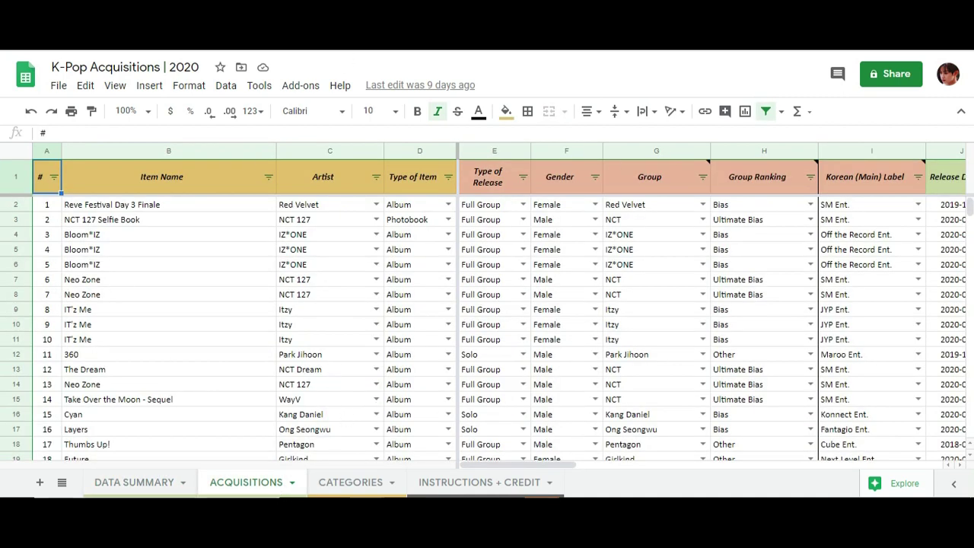
pyautogui.click(139, 485)
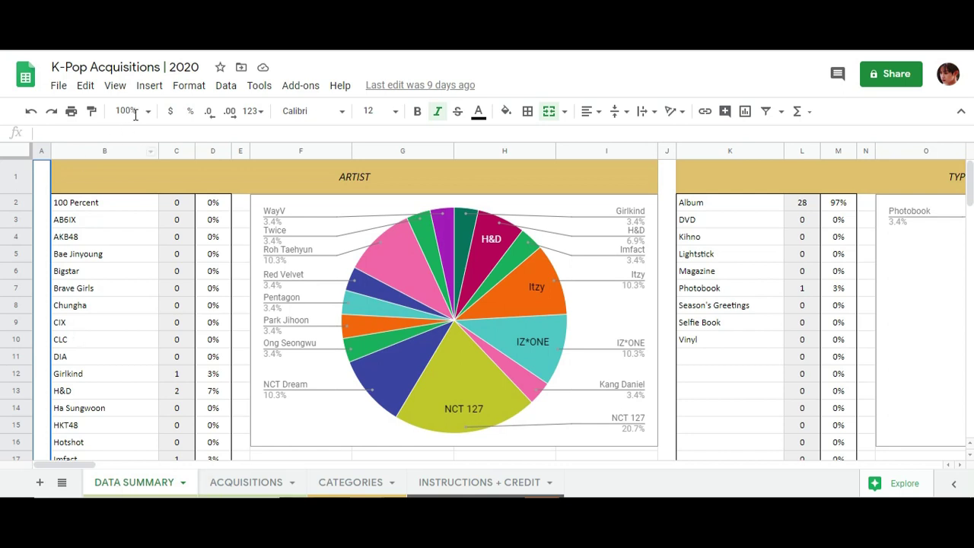
pyautogui.moveTo(77, 463); pyautogui.dragTo(495, 474)
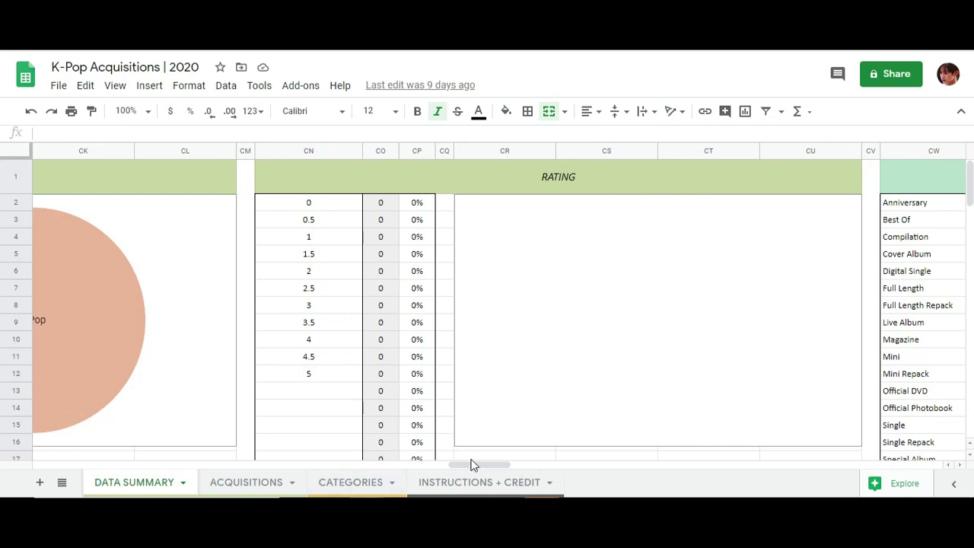
pyautogui.moveTo(474, 468); pyautogui.dragTo(943, 466)
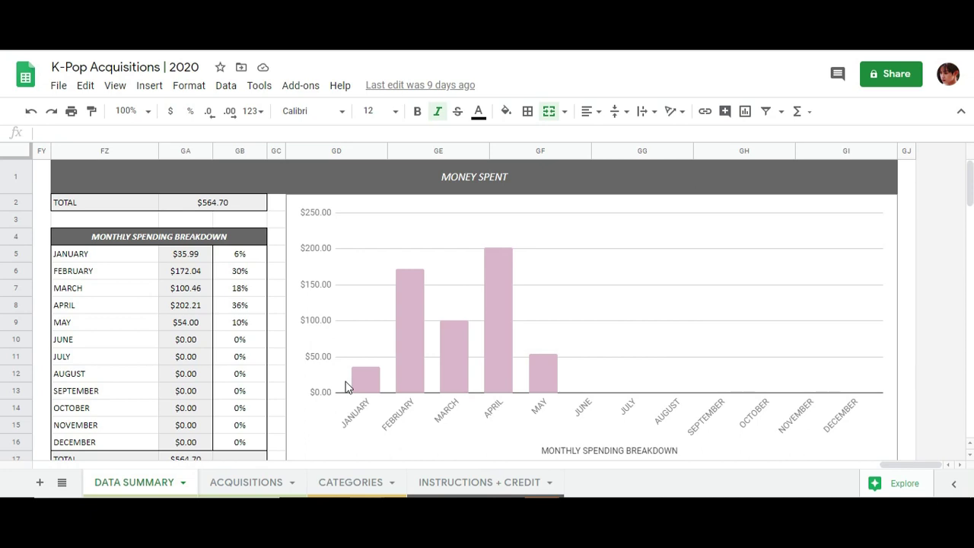
pyautogui.scroll(-2, 305, 266)
pyautogui.scroll(2, 242, 246)
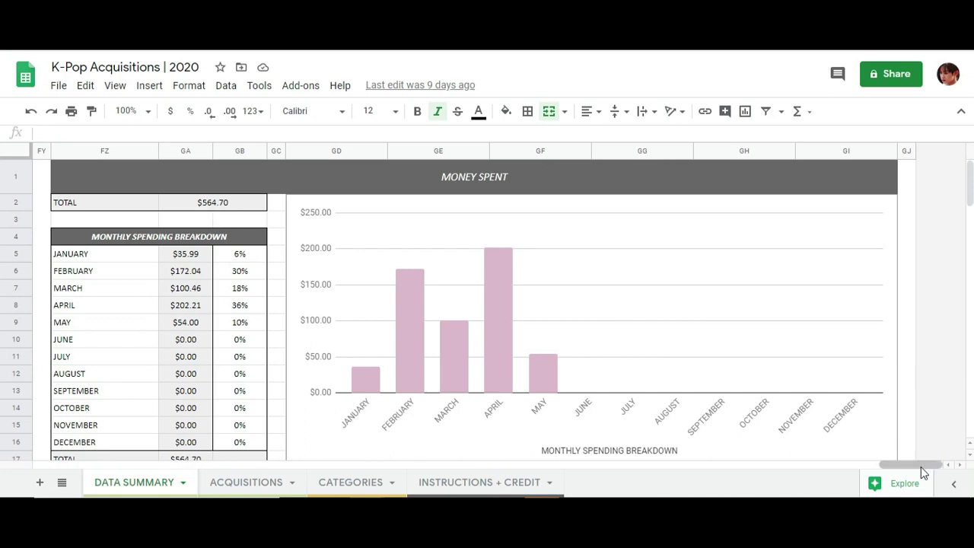
pyautogui.moveTo(923, 469); pyautogui.dragTo(52, 464)
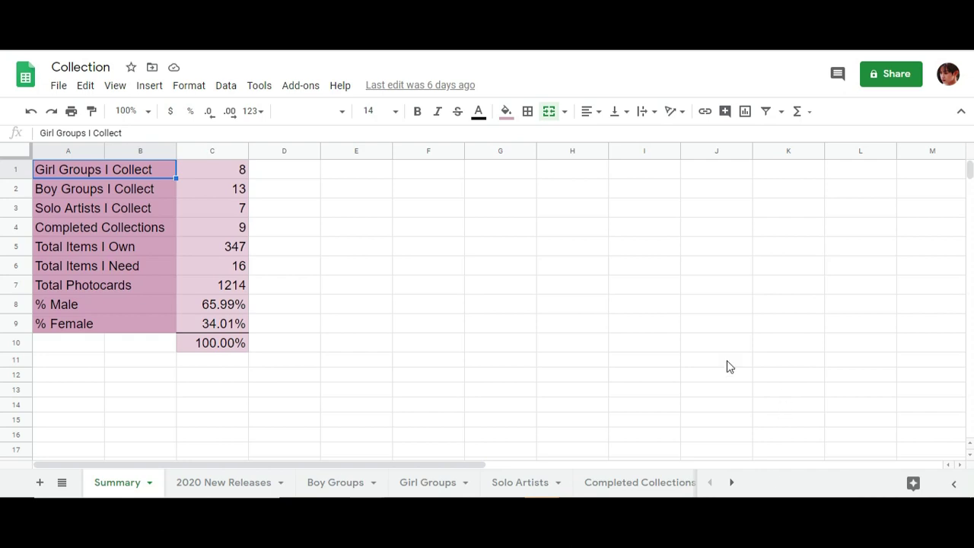
# - Look through the 2020 New Releases sheet in the Collection spreadsheet, covering the releases listed under each month
pyautogui.click(223, 482)
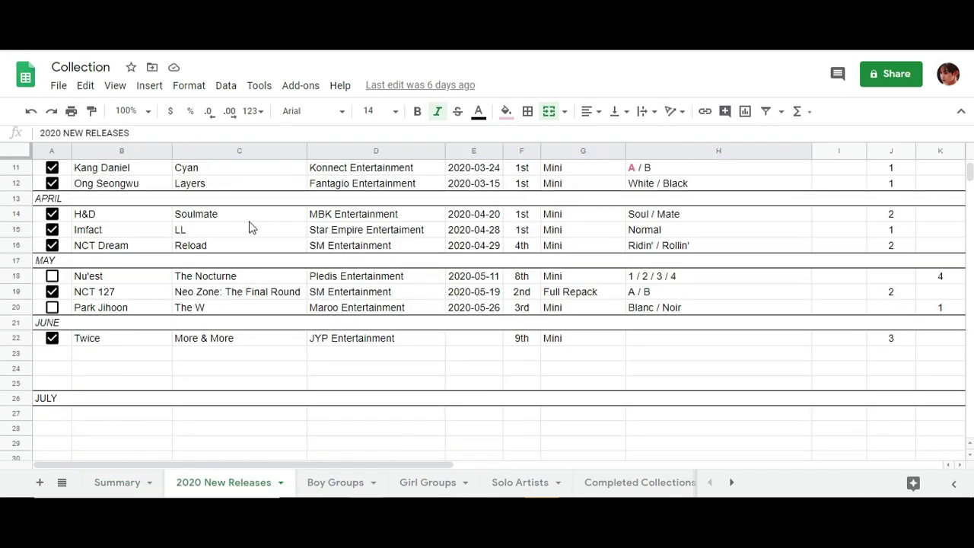
pyautogui.scroll(3, 251, 227)
pyautogui.scroll(-3, 95, 259)
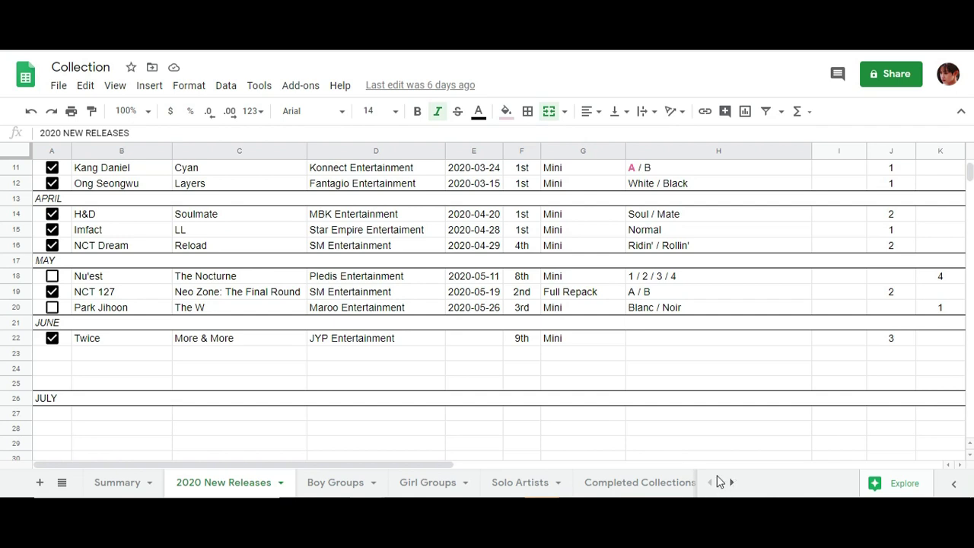
# - Unhide the Photocards (old) sheet and review its have/need summary and photocard checklist
pyautogui.click(731, 482)
pyautogui.click(283, 482)
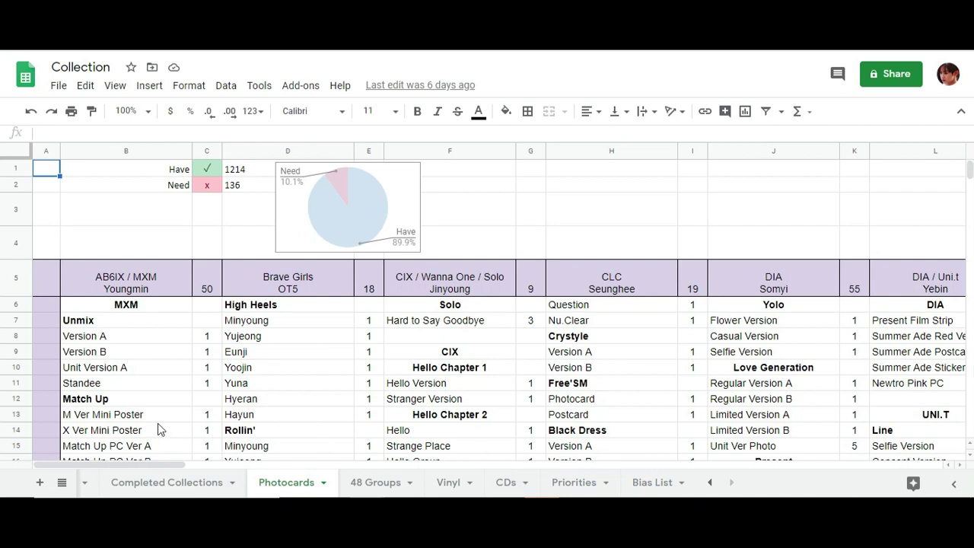
pyautogui.click(61, 482)
pyautogui.click(120, 352)
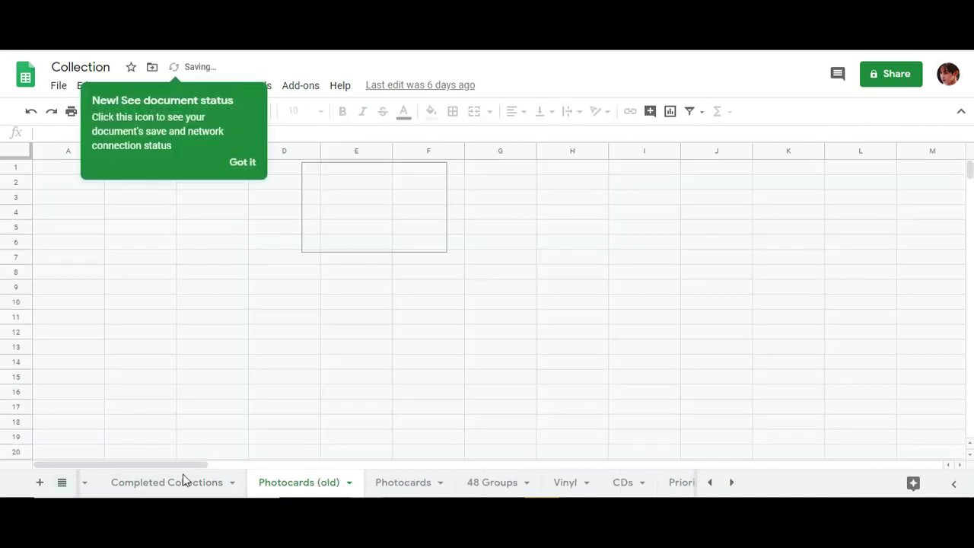
pyautogui.click(242, 161)
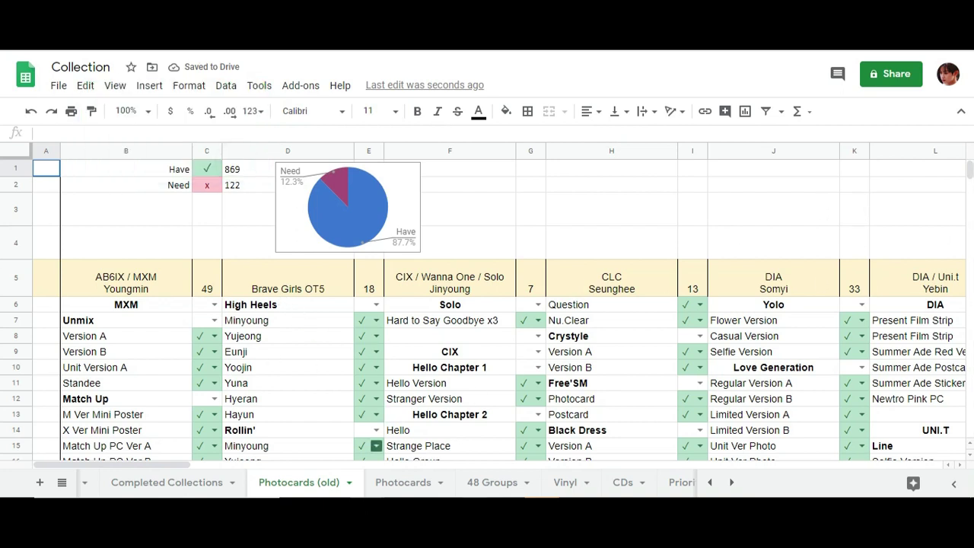
pyautogui.scroll(-3, 223, 302)
pyautogui.scroll(2, 222, 302)
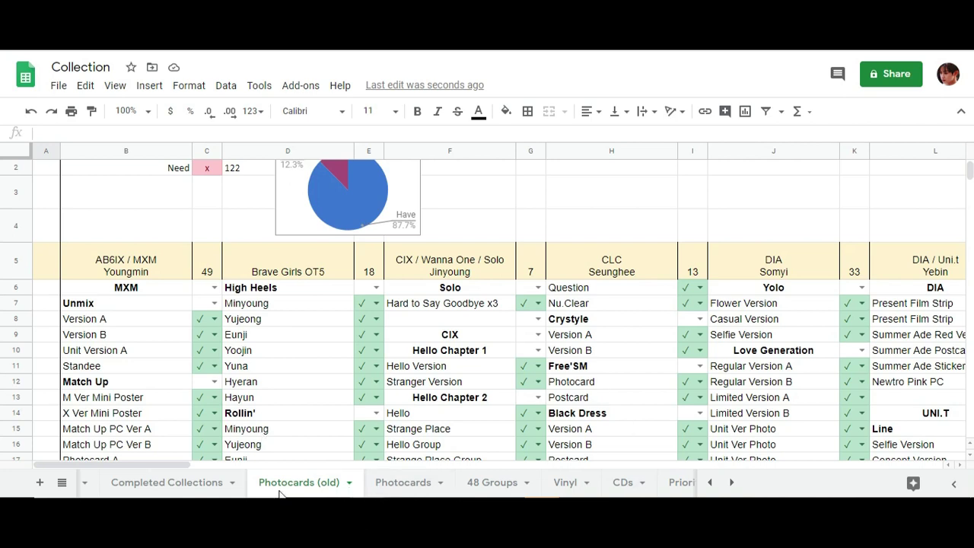
pyautogui.scroll(1, 447, 435)
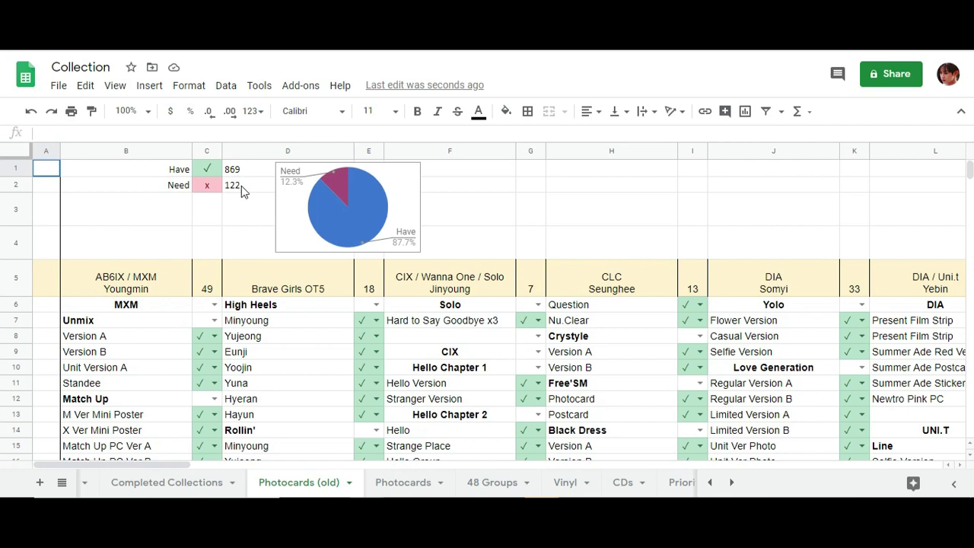
# - Inspect the formula behind the Have total on the Photocards sheet, and hide the Photocards (old) sheet
pyautogui.click(403, 482)
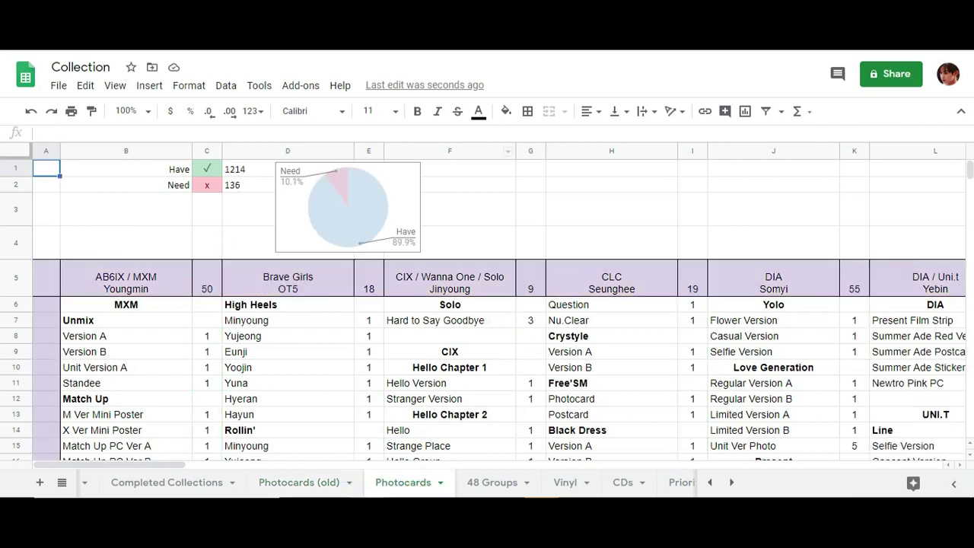
pyautogui.click(233, 175)
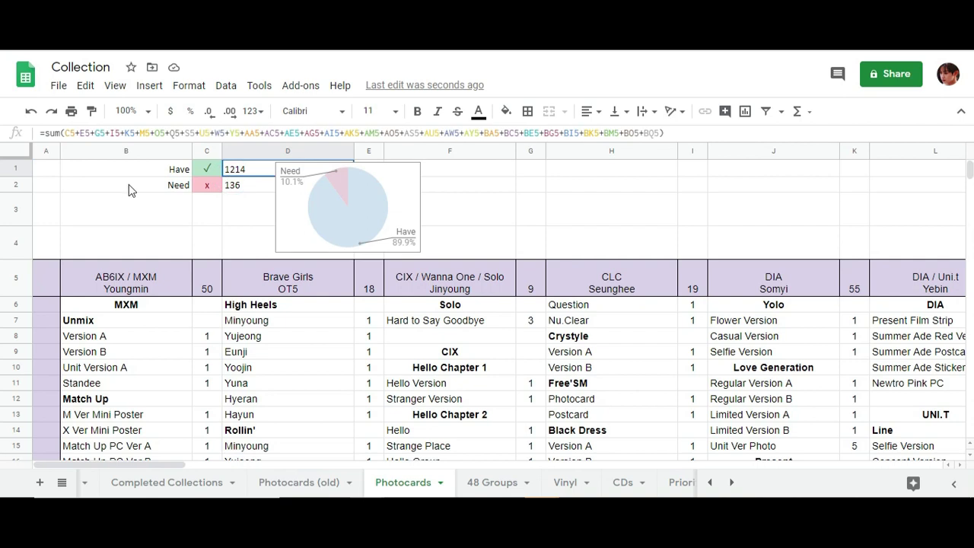
pyautogui.scroll(-2, 206, 246)
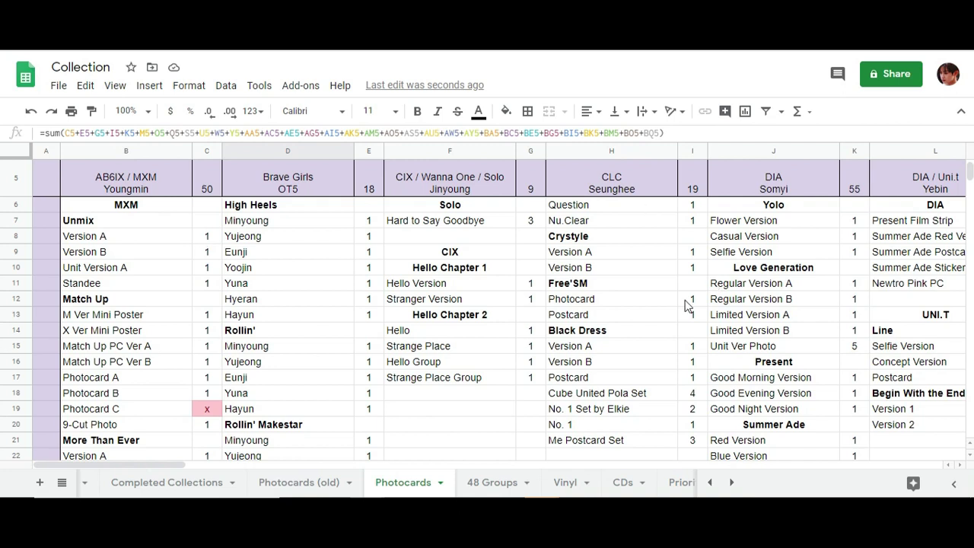
pyautogui.scroll(2, 647, 437)
pyautogui.scroll(3, 130, 353)
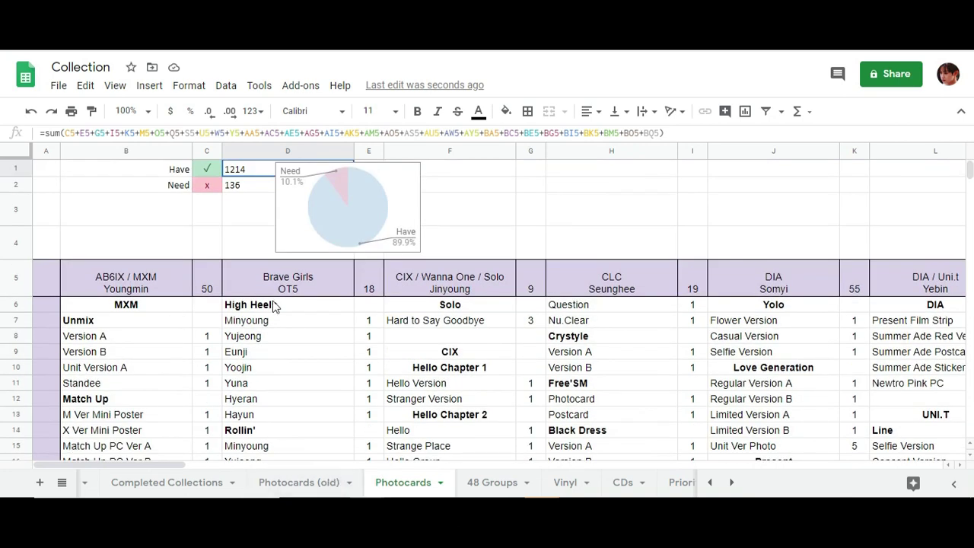
pyautogui.click(124, 169)
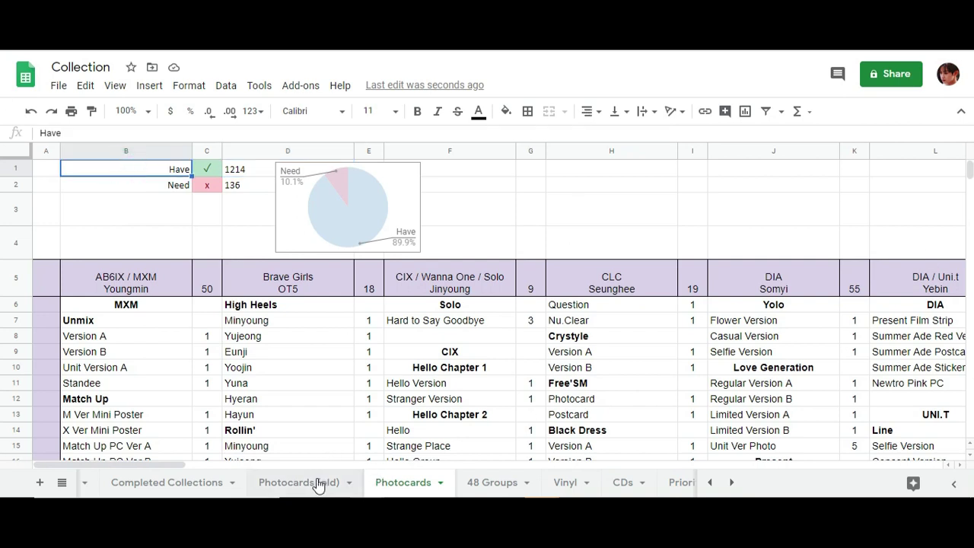
# - Examine the owned and missing photocards in the NCT, WayV and Nu'est columns of the Photocards sheet
pyautogui.moveTo(184, 464); pyautogui.dragTo(617, 472)
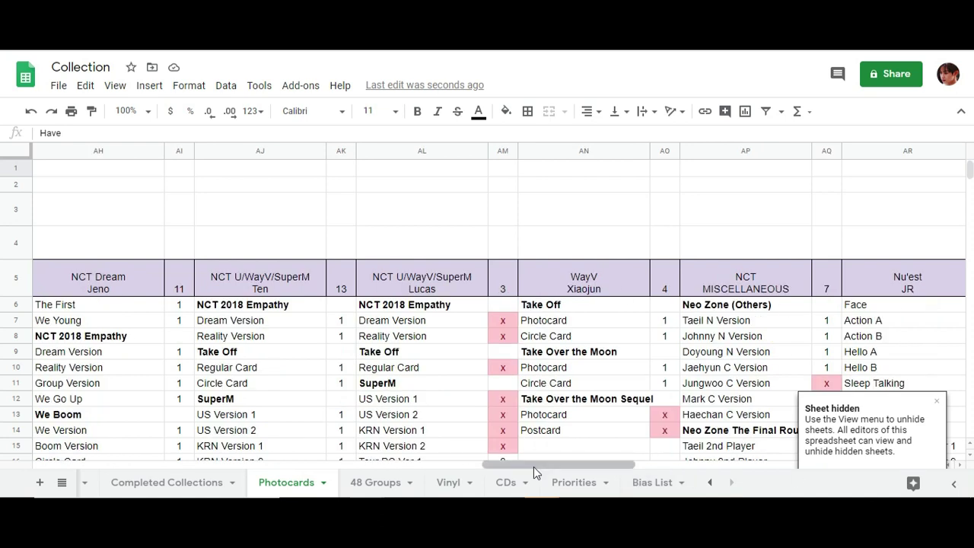
pyautogui.moveTo(535, 465); pyautogui.dragTo(544, 476)
pyautogui.scroll(-4, 561, 365)
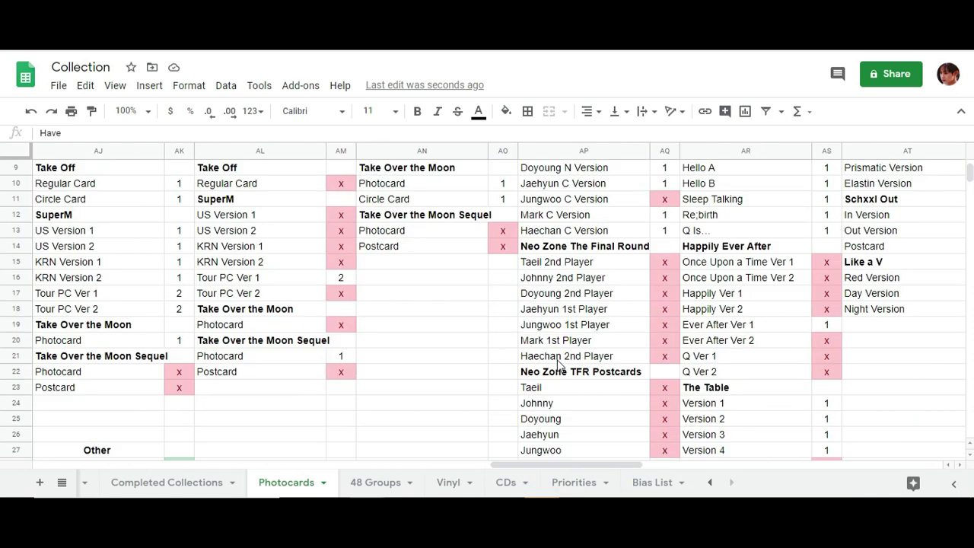
pyautogui.scroll(4, 561, 295)
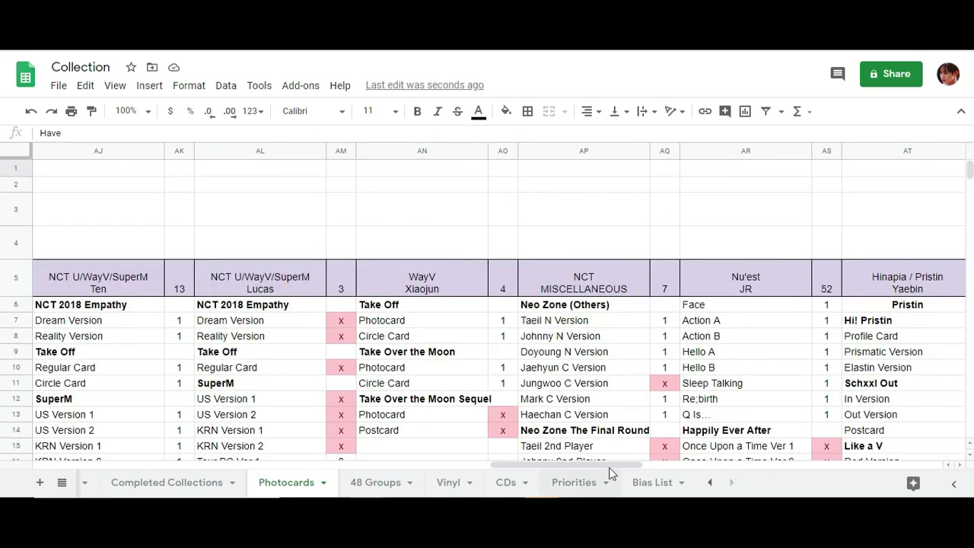
pyautogui.moveTo(609, 471); pyautogui.dragTo(107, 426)
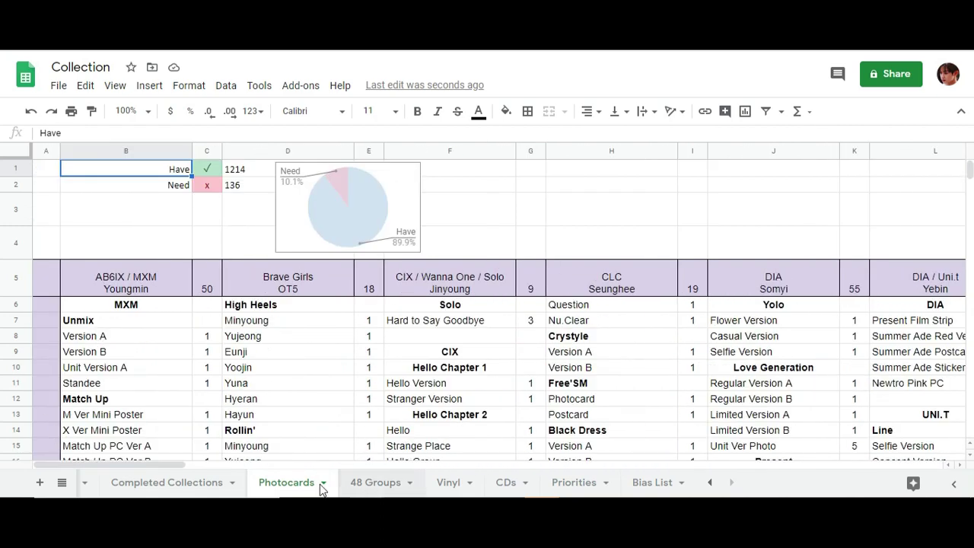
# - Review the Completed Collections sheet from F(X) through X1
pyautogui.click(166, 482)
pyautogui.scroll(-3, 164, 328)
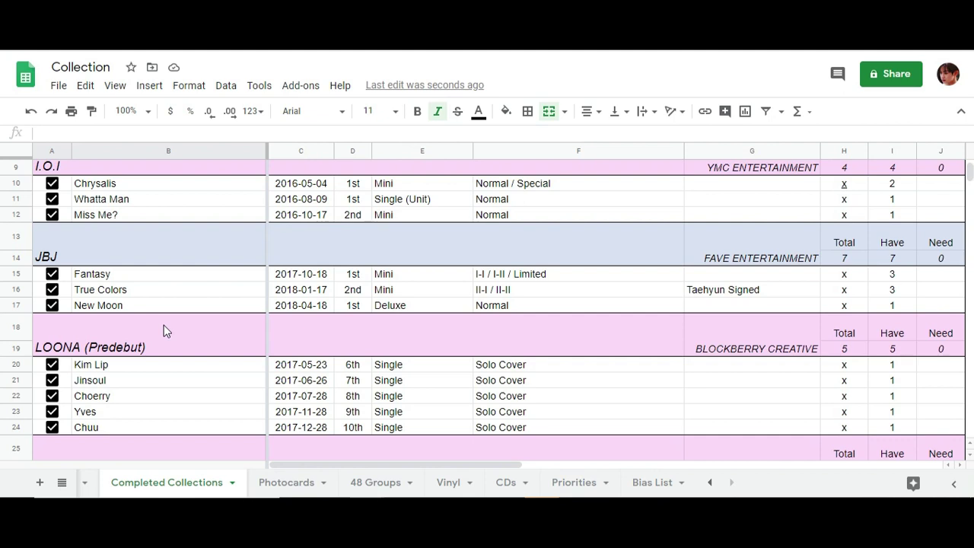
pyautogui.scroll(-5, 163, 342)
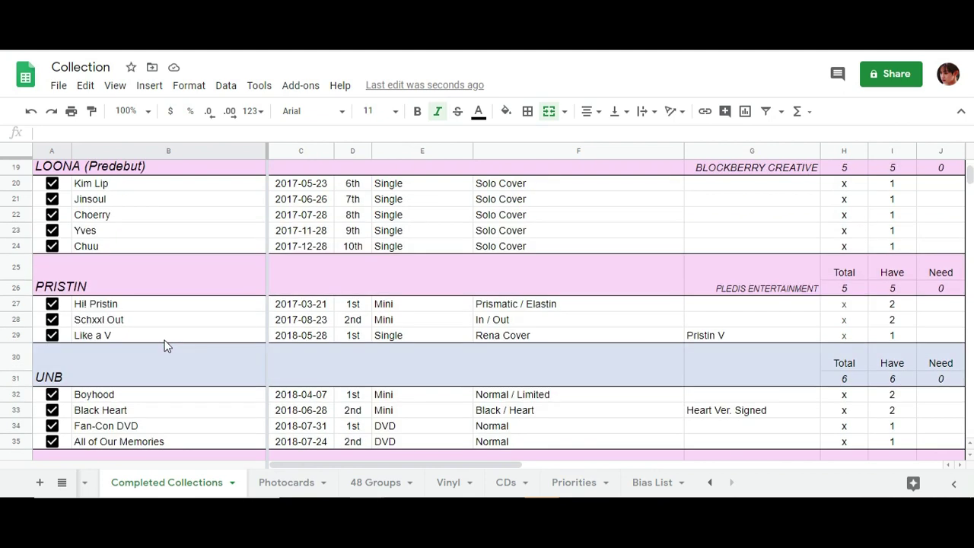
pyautogui.scroll(-2, 111, 340)
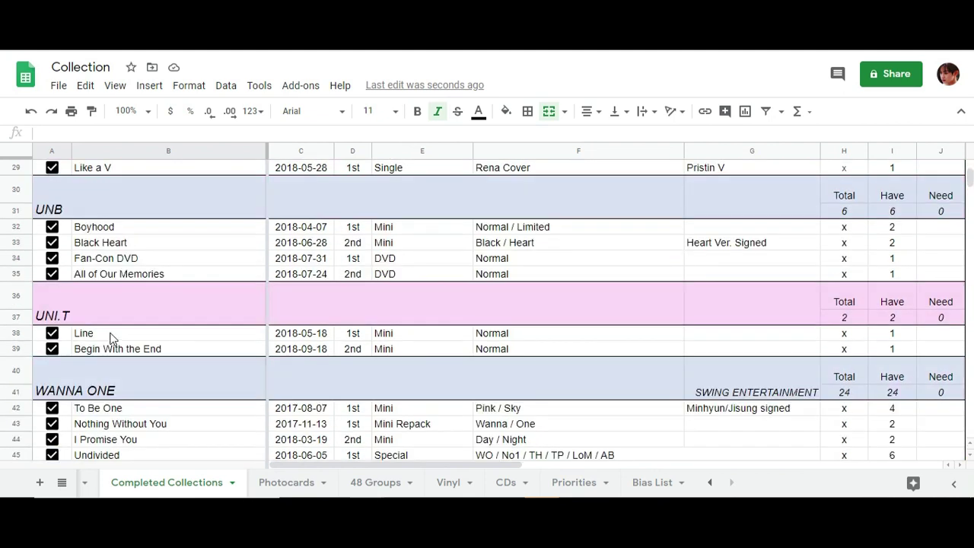
pyautogui.scroll(-10, 107, 361)
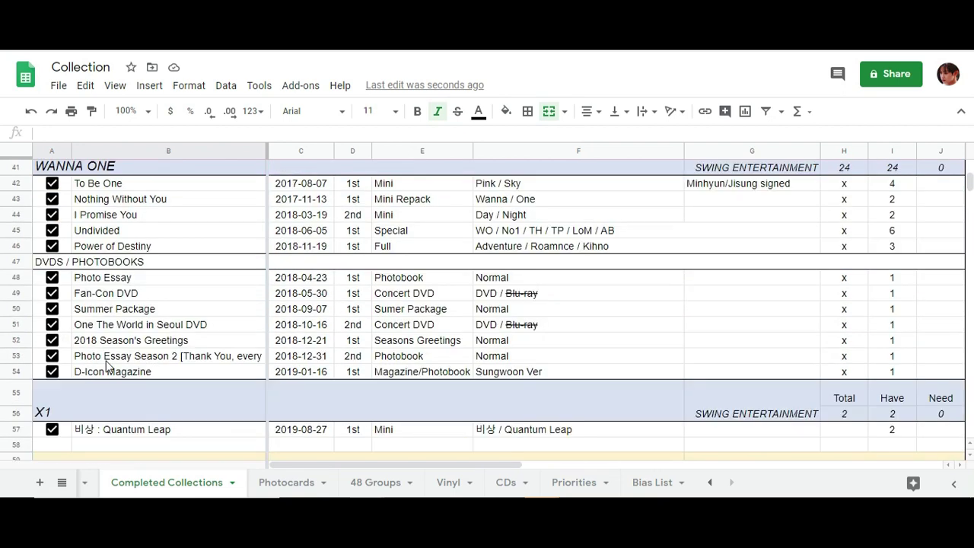
pyautogui.scroll(8, 108, 363)
pyautogui.scroll(10, 109, 363)
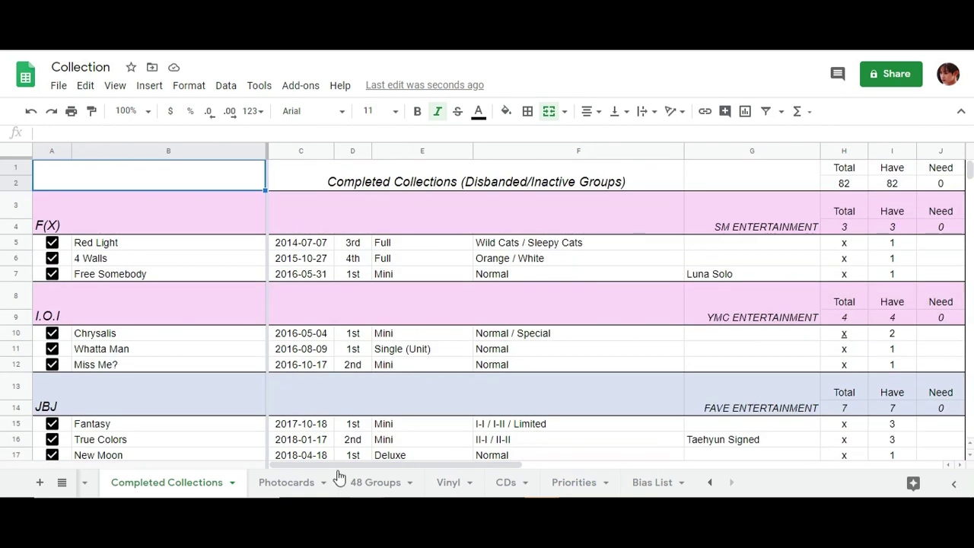
# - Insert a blank row directly below 6IXENSE in the AB6IX section of the Boy Groups sheet
pyautogui.click(710, 482)
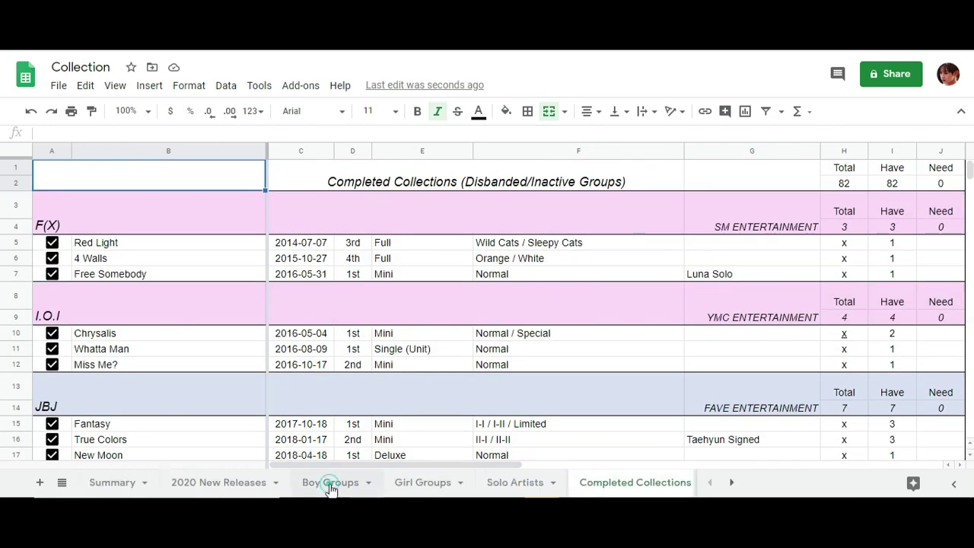
pyautogui.click(330, 482)
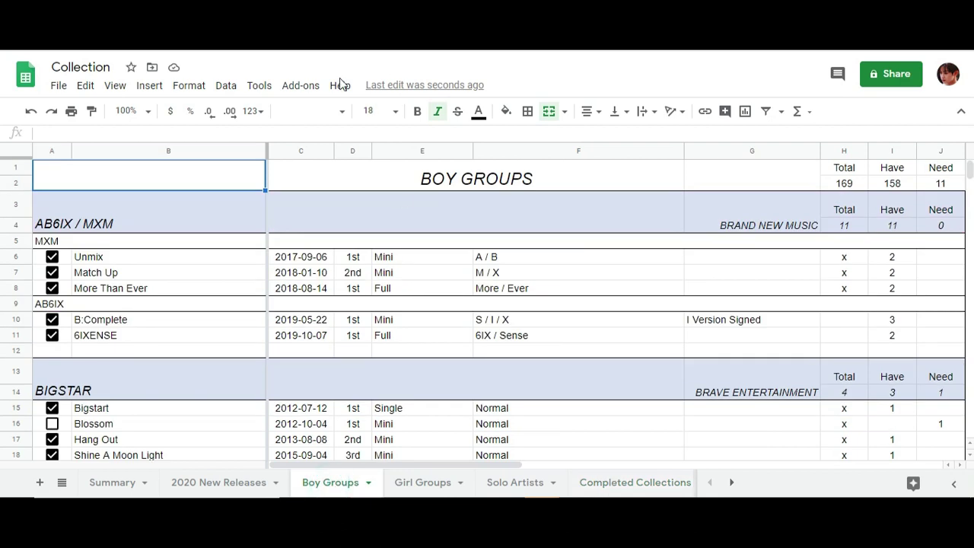
pyautogui.rightClick(17, 350)
pyautogui.click(65, 210)
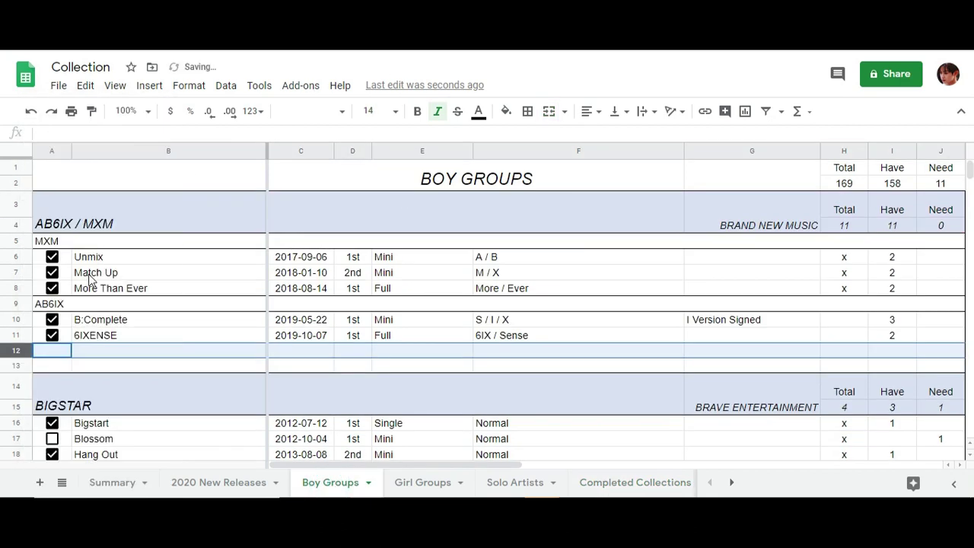
pyautogui.hotkey('ctrl', 'c')
pyautogui.click(92, 342)
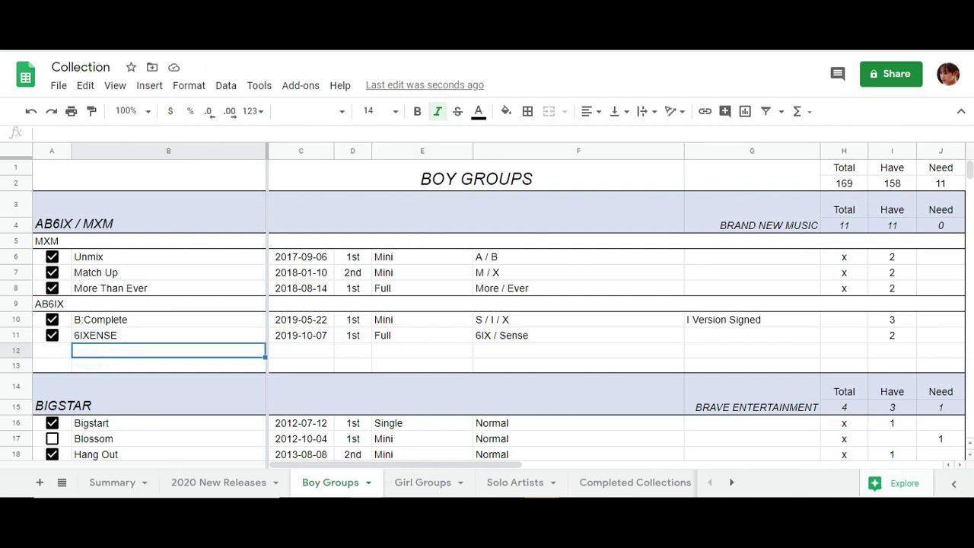
# - Look up the Ktown4u store site in a new browser tab
pyautogui.hotkey('ctrl', 't')
pyautogui.write('ktw')
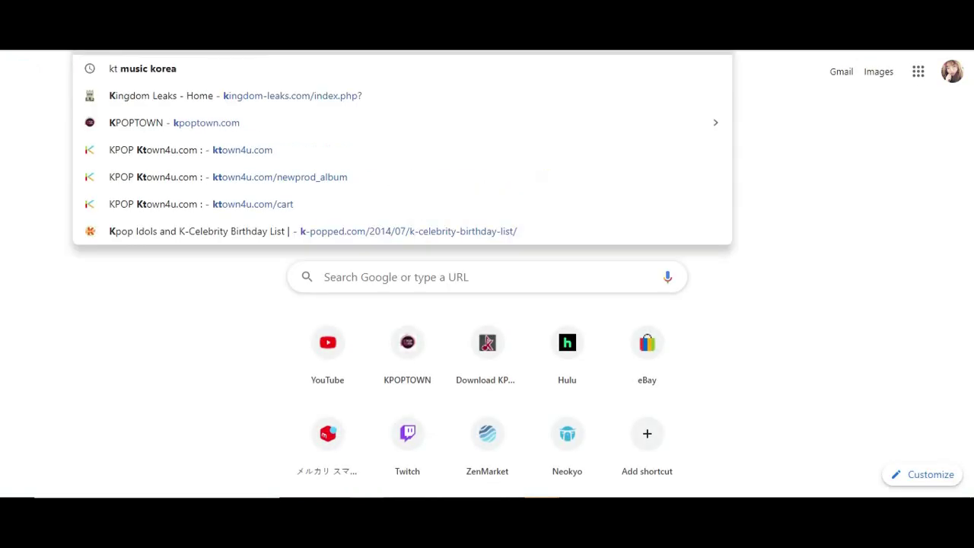
pyautogui.write('own')
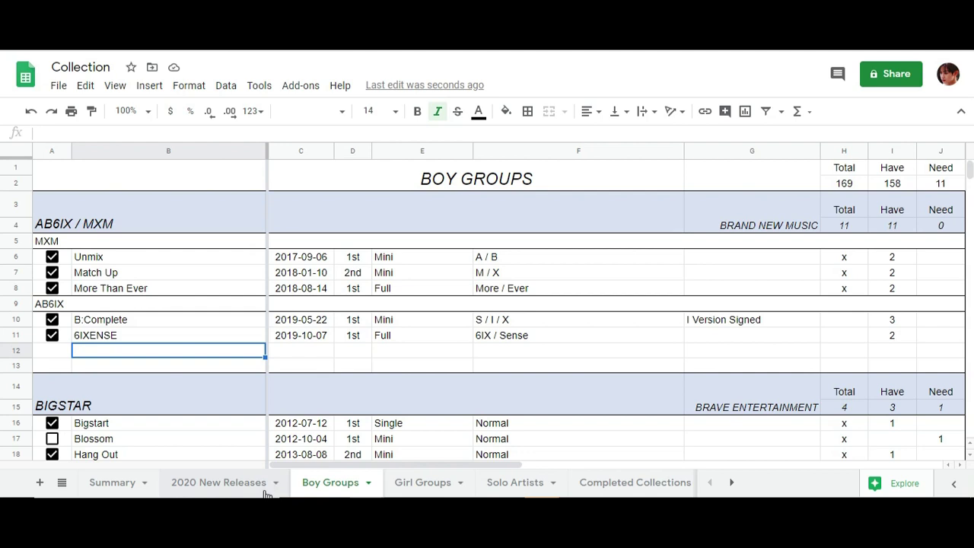
# - Enter the title Vivid with release date 2020-06-09 in the new row below 6IXENSE
pyautogui.write('V')
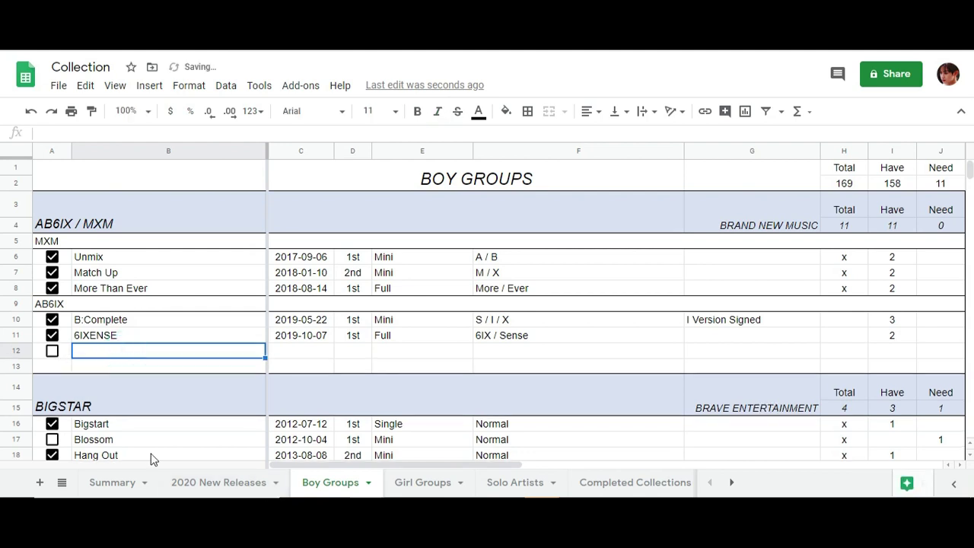
pyautogui.write('V')
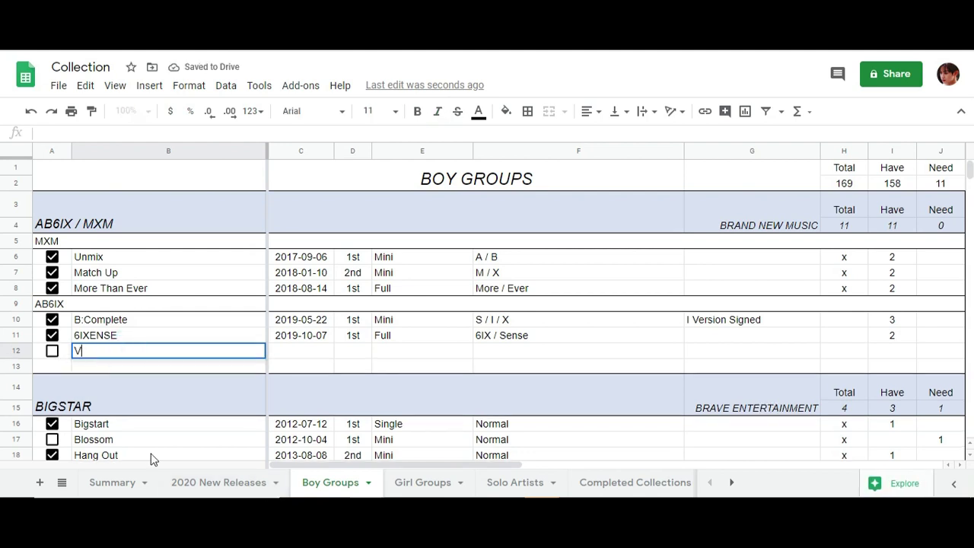
pyautogui.write('ivid')
pyautogui.press('Tab')
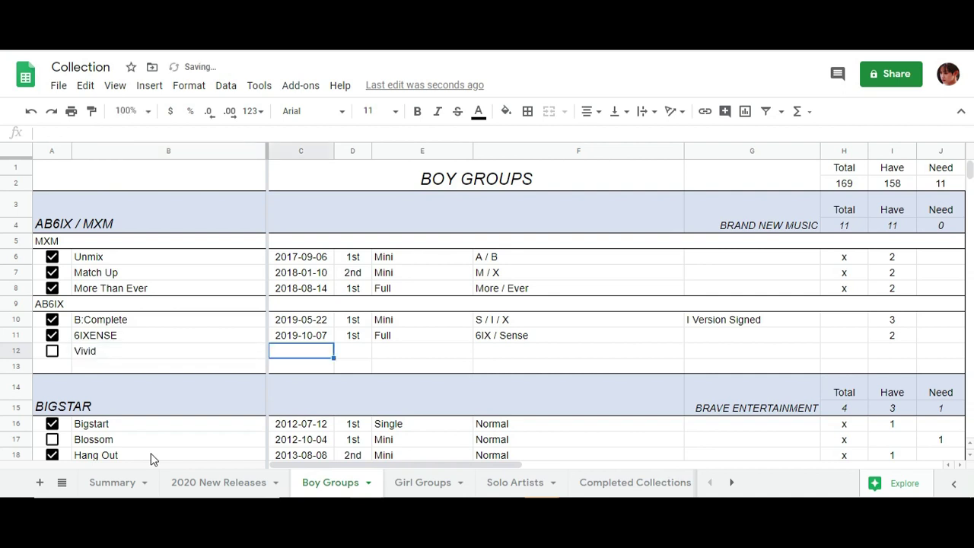
pyautogui.doubleClick(282, 347)
pyautogui.click(353, 373)
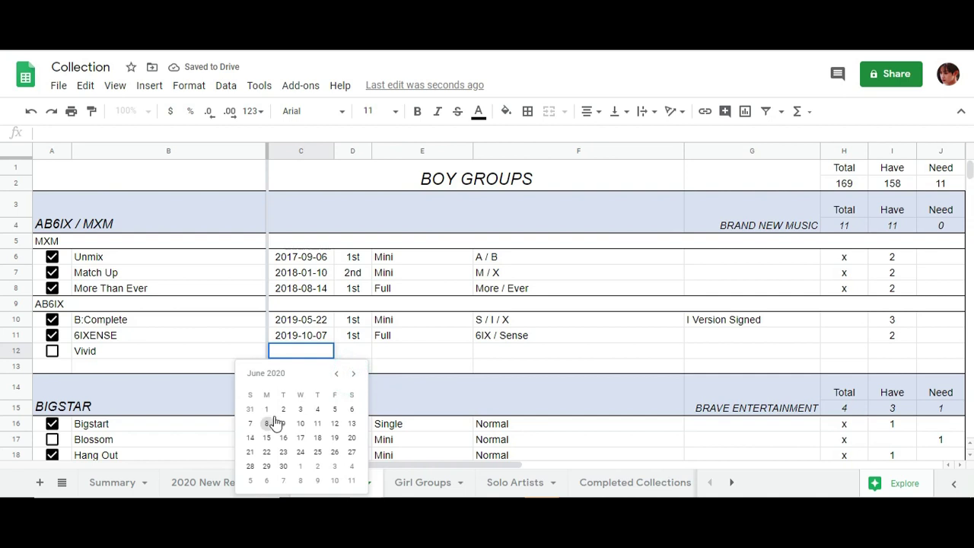
pyautogui.click(284, 424)
# - Classify Vivid as a 2nd Mini album
pyautogui.click(354, 350)
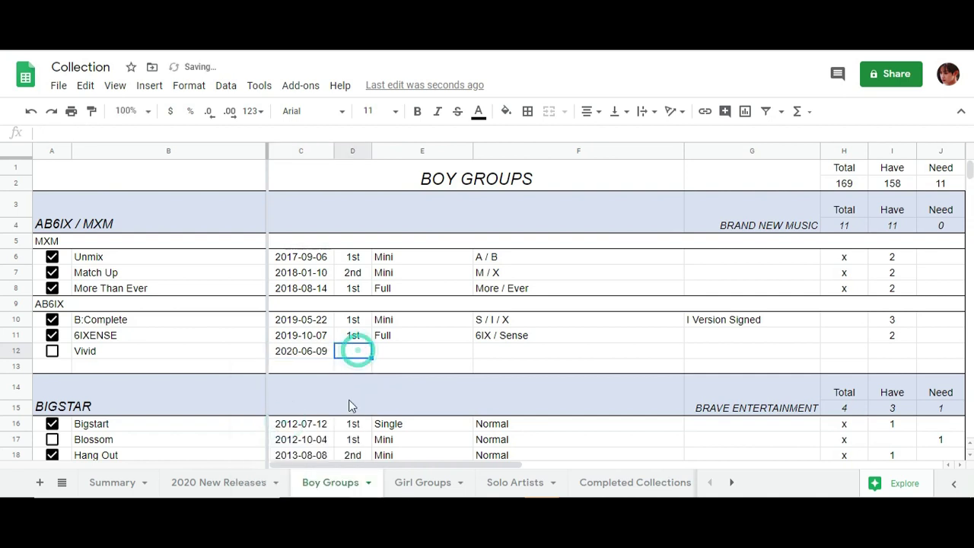
pyautogui.write('2nd')
pyautogui.press('Tab')
pyautogui.write('Mini')
pyautogui.press('Tab')
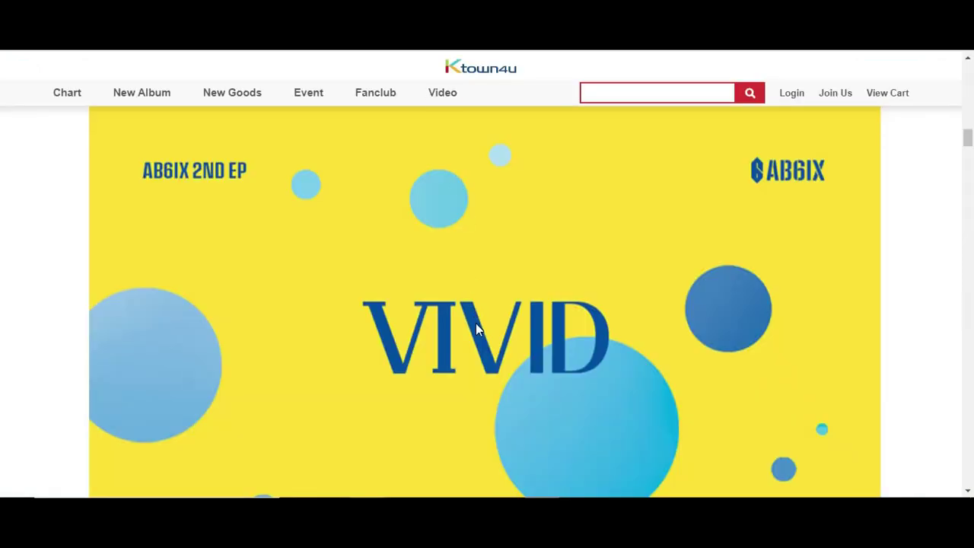
# - Check the album's versions on its Ktown4u page, then record V / I / D and 3 needed copies for Vivid
pyautogui.scroll(-5, 475, 324)
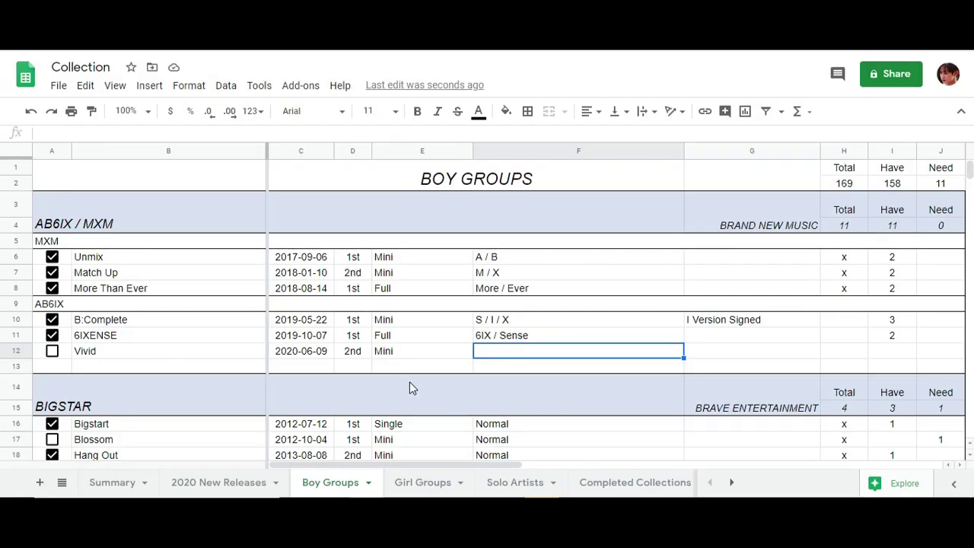
pyautogui.write('V / I')
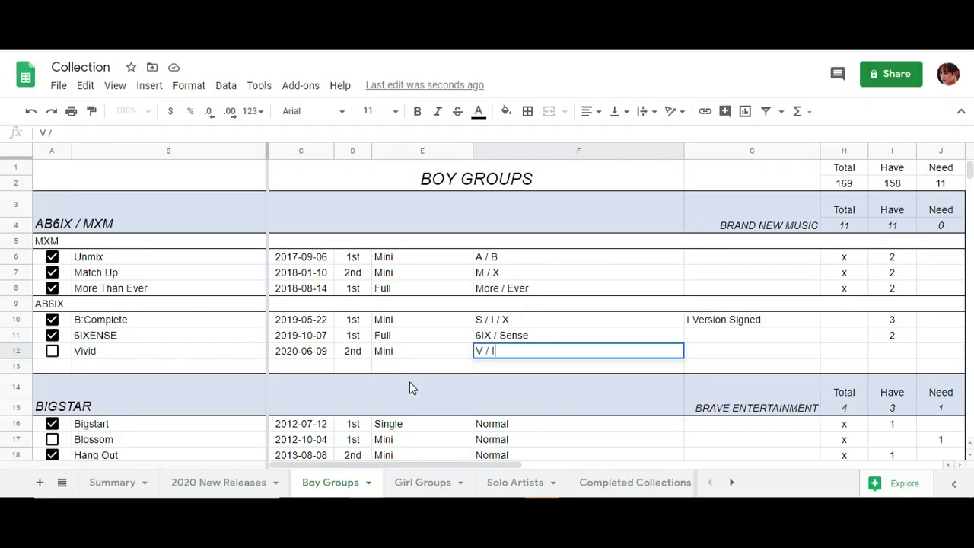
pyautogui.write(' / D')
pyautogui.press('Tab')
pyautogui.press('Tab')
pyautogui.press('Tab')
pyautogui.press('Tab')
pyautogui.write('3')
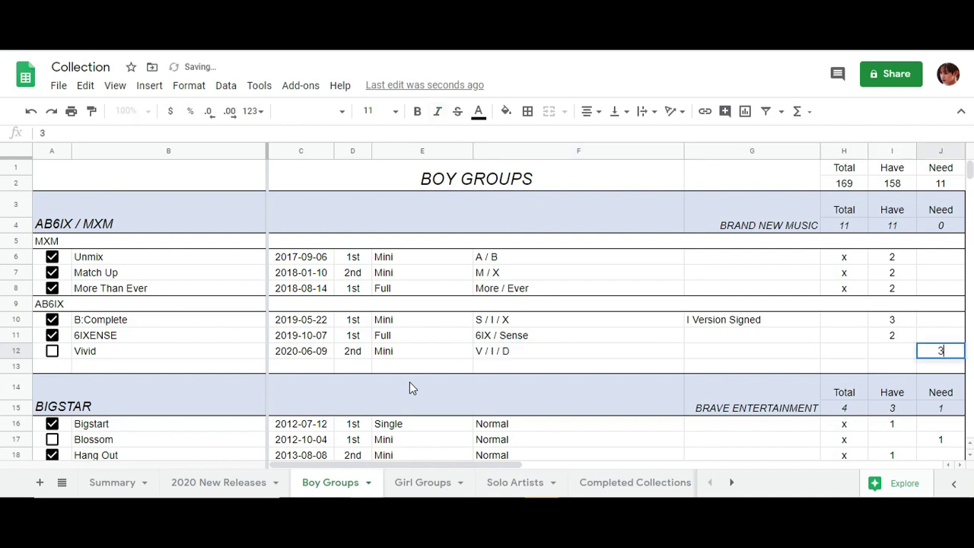
pyautogui.press('Return')
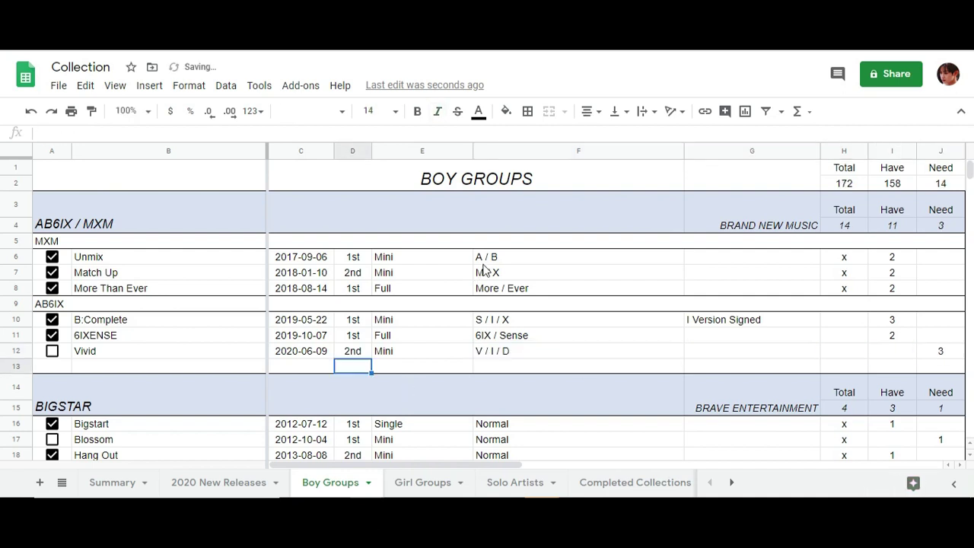
# - Insert a row below Take Over the Moon Sequel in the WayV section and title it Awaken the World
pyautogui.scroll(-5, 228, 294)
pyautogui.scroll(-10, 229, 294)
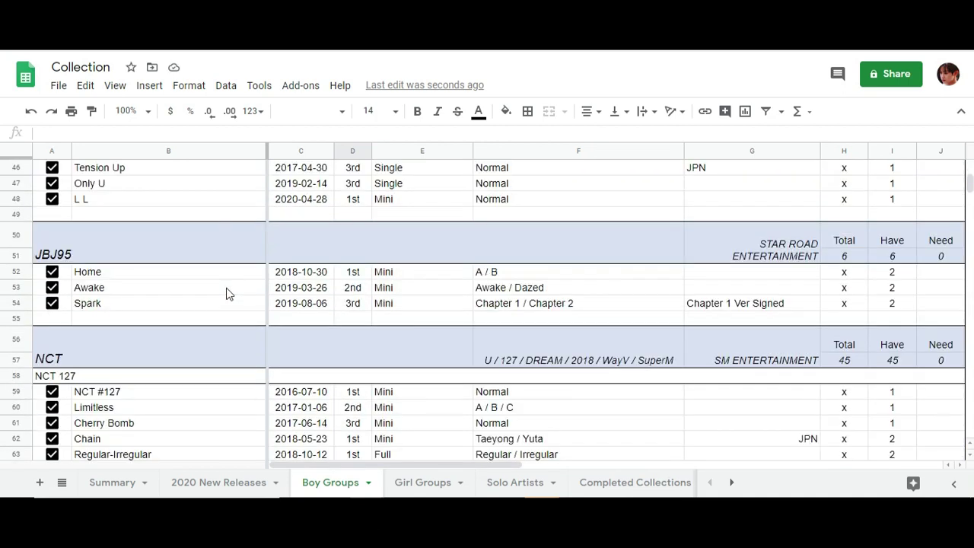
pyautogui.scroll(-5, 228, 294)
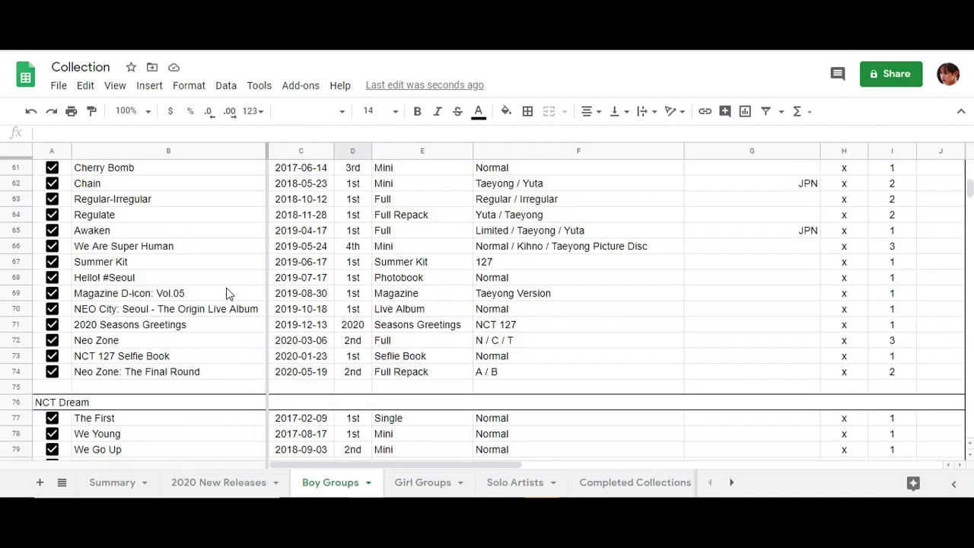
pyautogui.scroll(-5, 228, 294)
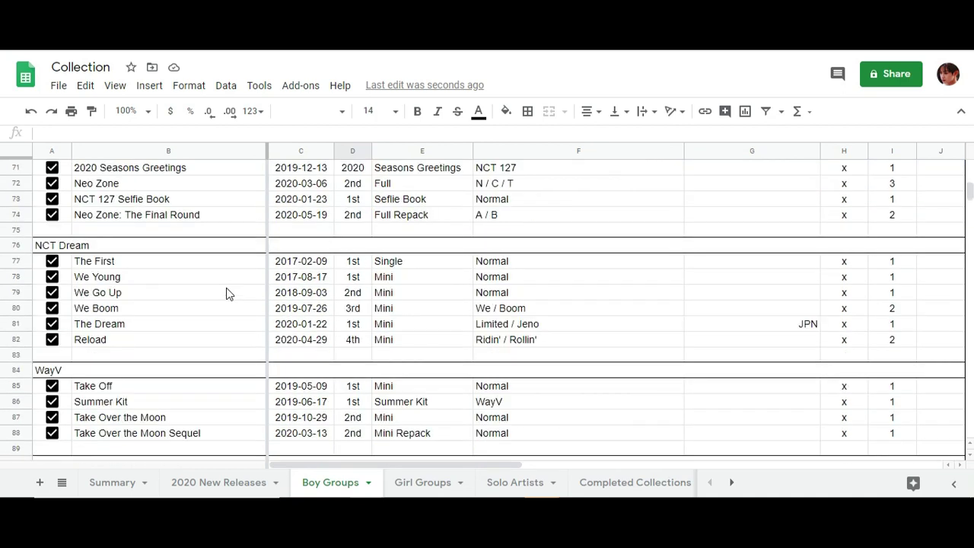
pyautogui.rightClick(16, 370)
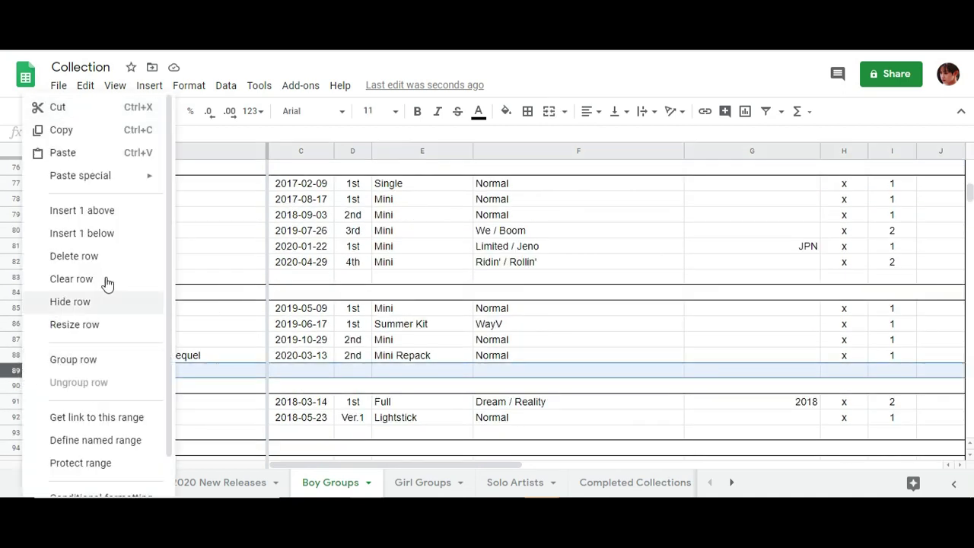
pyautogui.click(83, 211)
pyautogui.click(152, 370)
pyautogui.write('Awaken the World')
pyautogui.press('Tab')
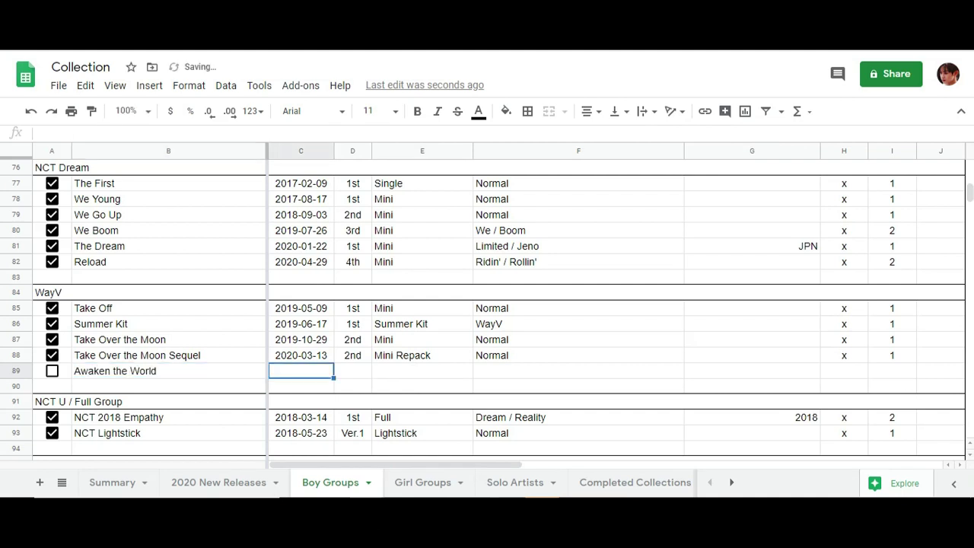
# - Give Awaken the World the release date 2020-06-10 and classify it as a 1st Full album
pyautogui.doubleClick(303, 371)
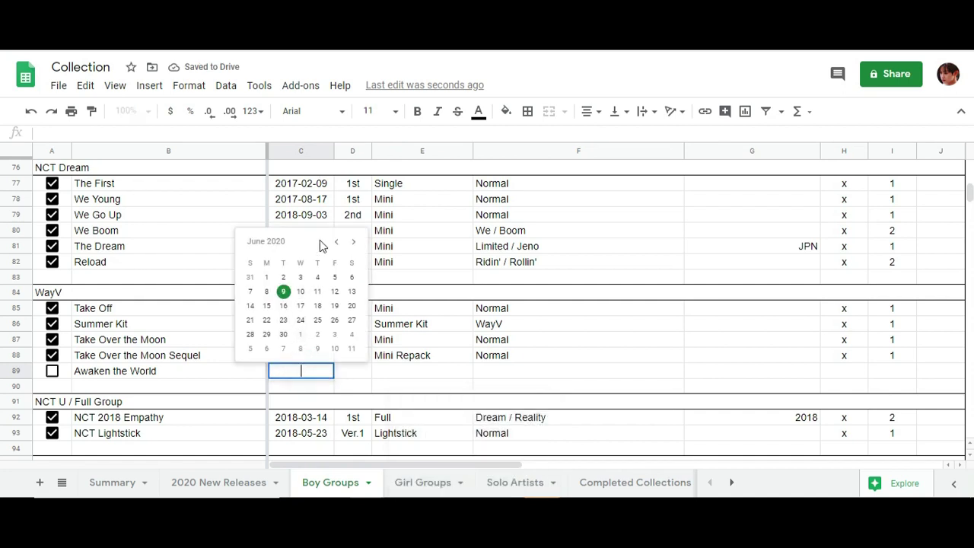
pyautogui.click(301, 292)
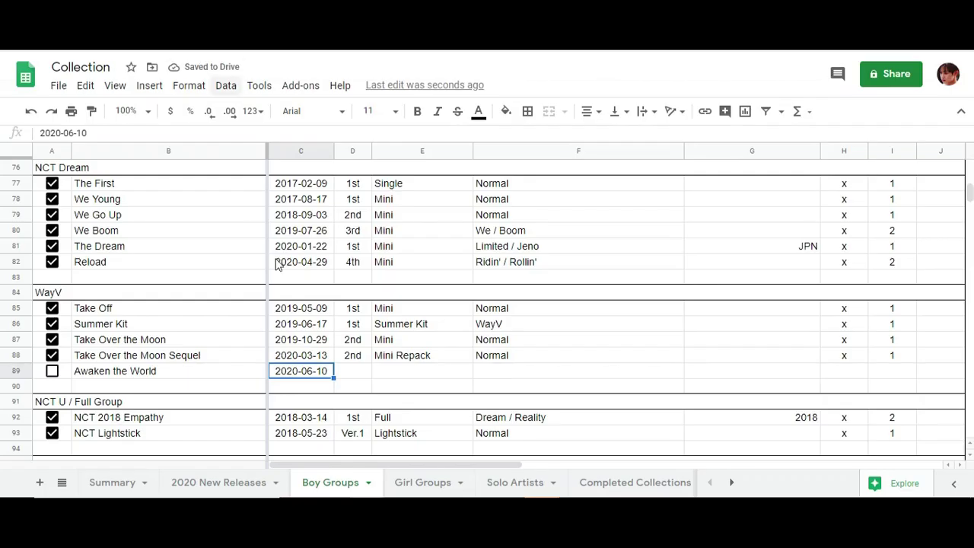
pyautogui.click(351, 371)
pyautogui.write('1st')
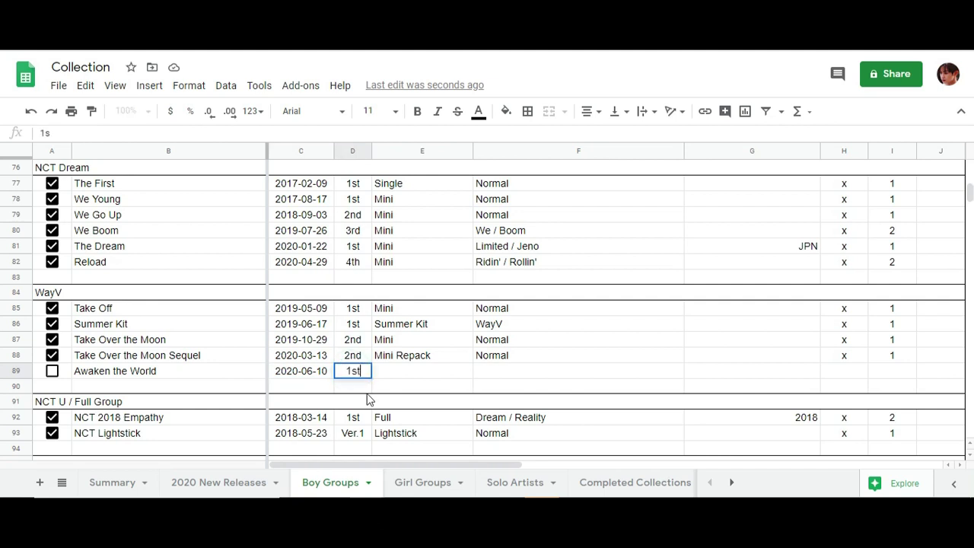
pyautogui.press('Tab')
pyautogui.write('Full')
pyautogui.press('Tab')
# - Record the versions Awaken / World and 2 needed copies for Awaken the World
pyautogui.write('Awaken')
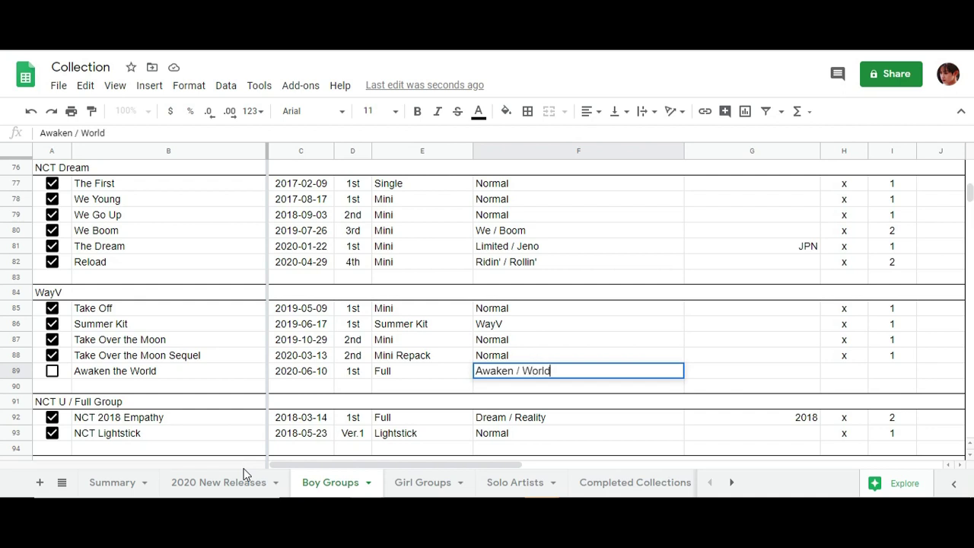
pyautogui.press('Tab')
pyautogui.press('Tab')
pyautogui.press('Tab')
pyautogui.press('Tab')
pyautogui.write('2')
pyautogui.press('Return')
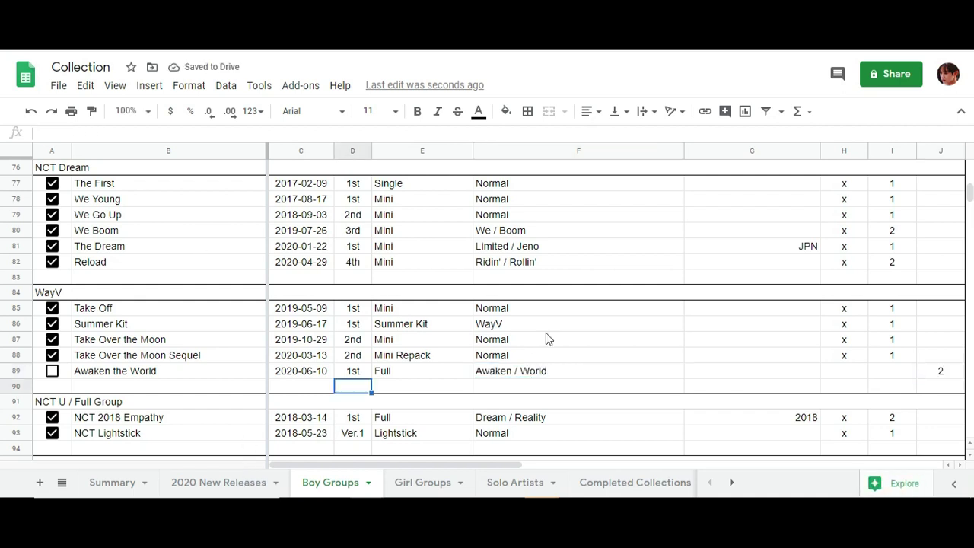
# - Review the NCT section's totals and its sub-unit listings from NCT 127 through SuperM, plus the neighbouring groups' sections
pyautogui.scroll(8, 548, 327)
pyautogui.scroll(-1, 554, 303)
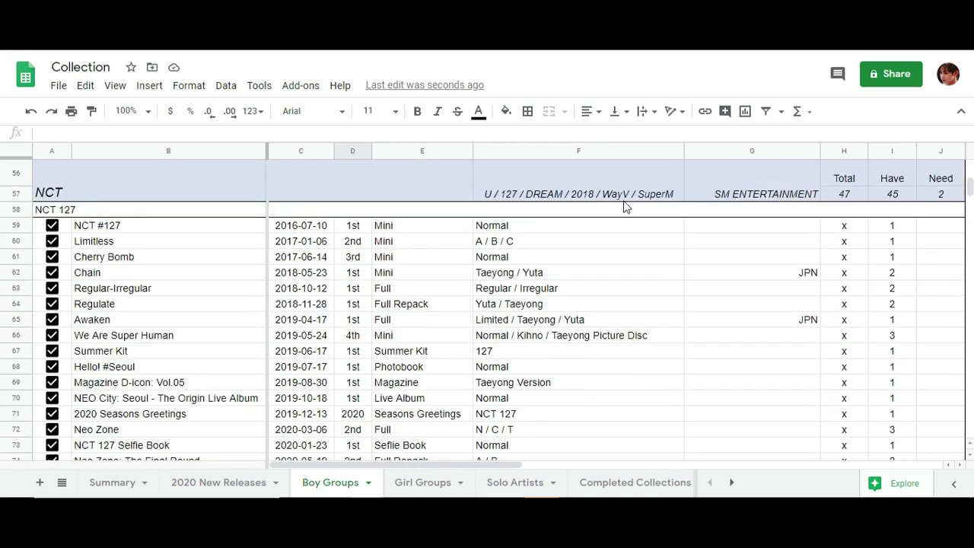
pyautogui.scroll(1, 343, 256)
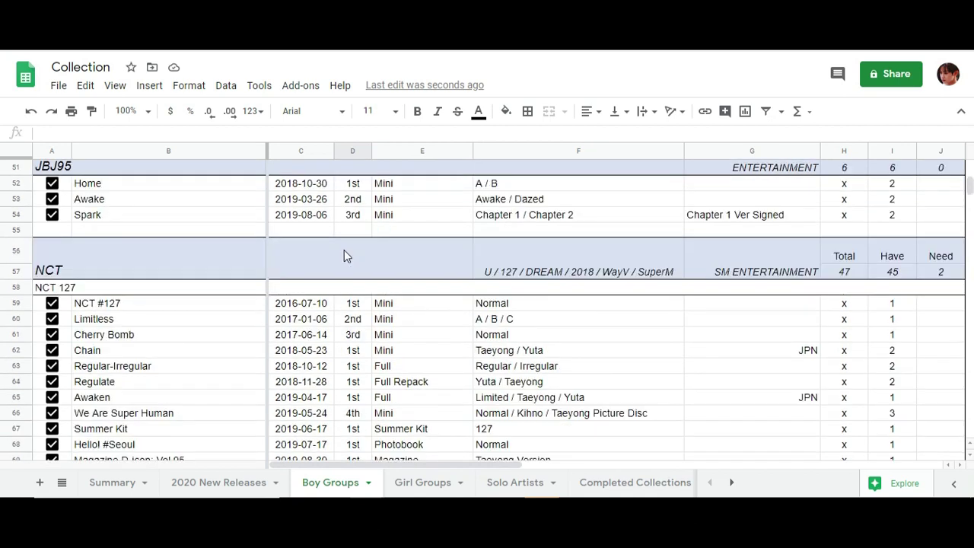
pyautogui.scroll(-1, 344, 255)
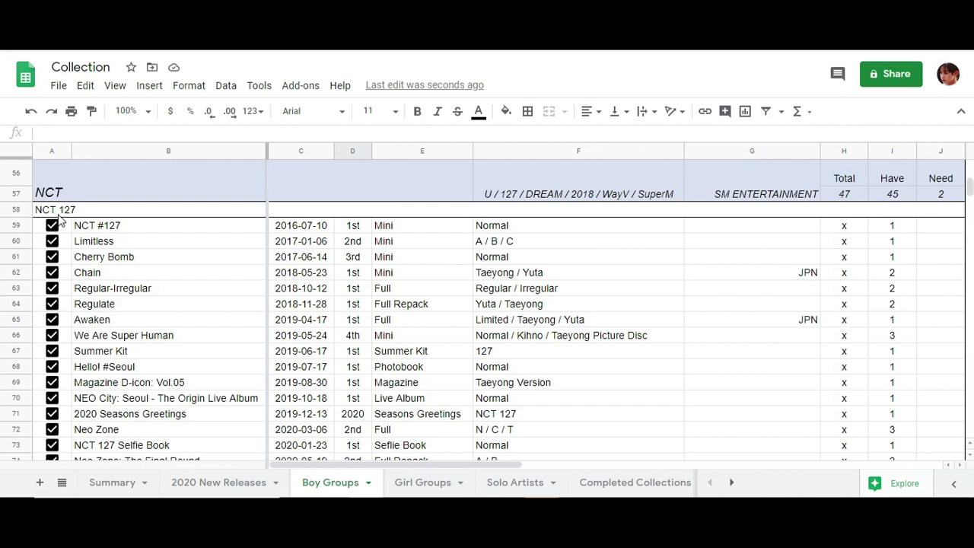
pyautogui.scroll(-2, 57, 209)
pyautogui.scroll(2, 358, 329)
pyautogui.scroll(-2, 396, 293)
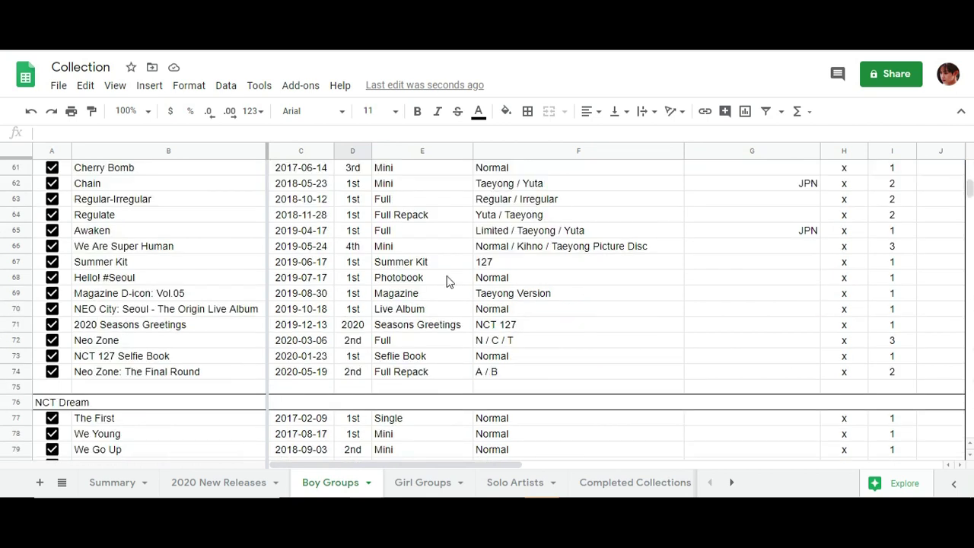
pyautogui.scroll(-4, 189, 304)
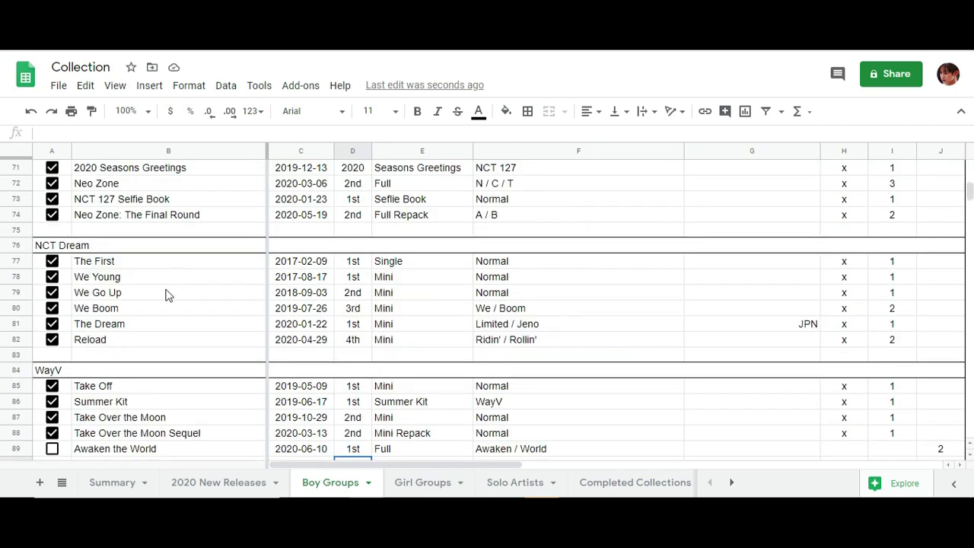
pyautogui.scroll(-2, 168, 294)
pyautogui.scroll(-2, 373, 289)
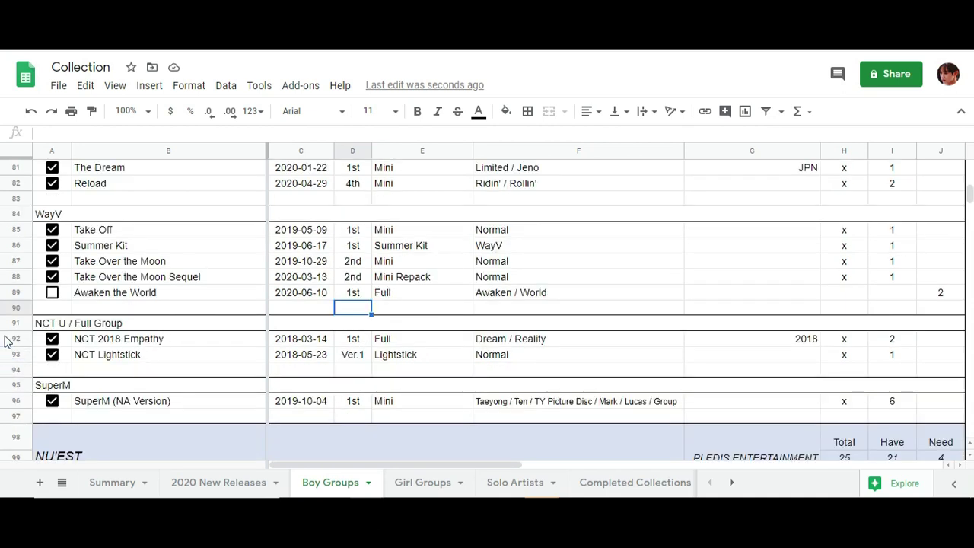
pyautogui.scroll(-2, 221, 346)
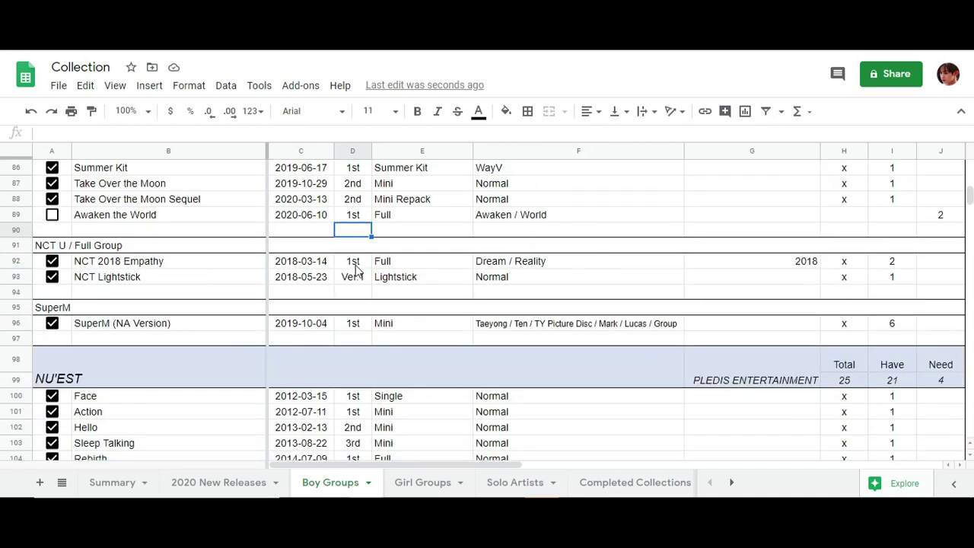
pyautogui.scroll(4, 151, 311)
pyautogui.scroll(-2, 149, 308)
pyautogui.scroll(10, 138, 310)
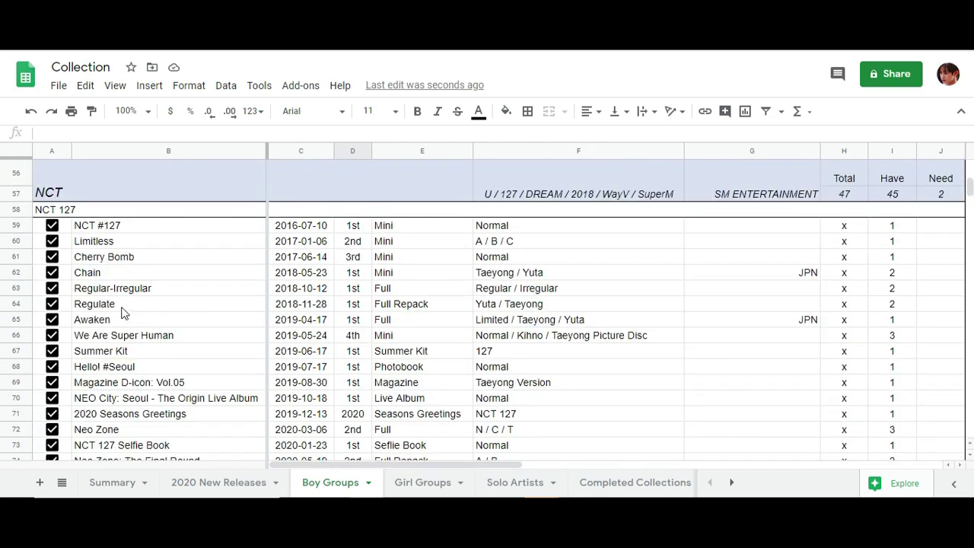
pyautogui.scroll(-10, 119, 312)
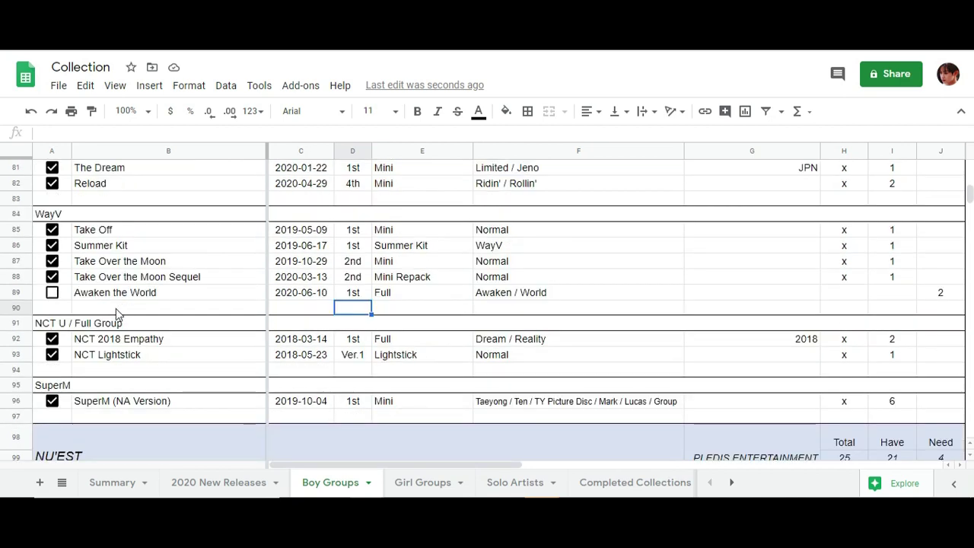
pyautogui.scroll(-12, 118, 313)
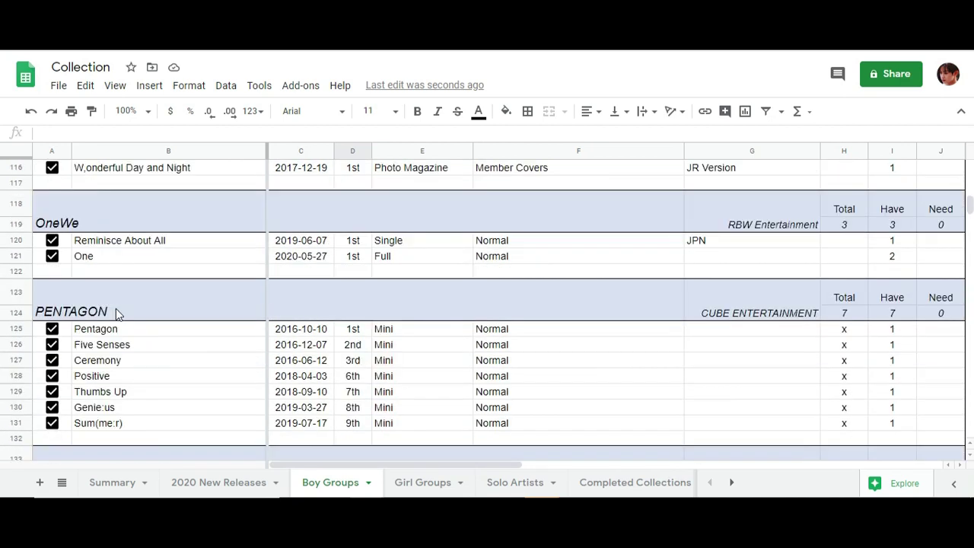
pyautogui.scroll(20, 436, 322)
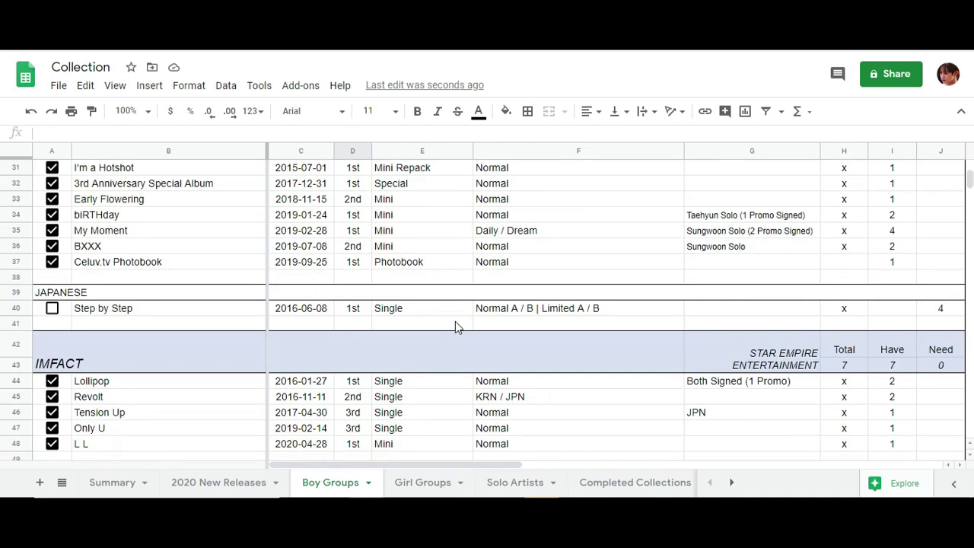
# - Insert a blank row directly below Newtro in the DIA section of the Girl Groups sheet
pyautogui.hotkey('ctrl', 'shift', 'pagedown')
pyautogui.scroll(-2, 194, 255)
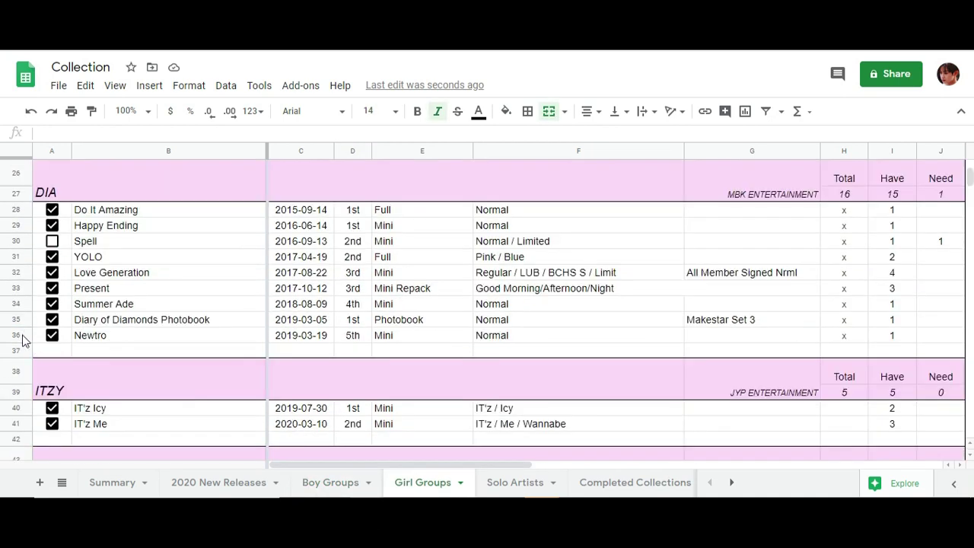
pyautogui.rightClick(16, 335)
pyautogui.click(123, 246)
pyautogui.click(152, 351)
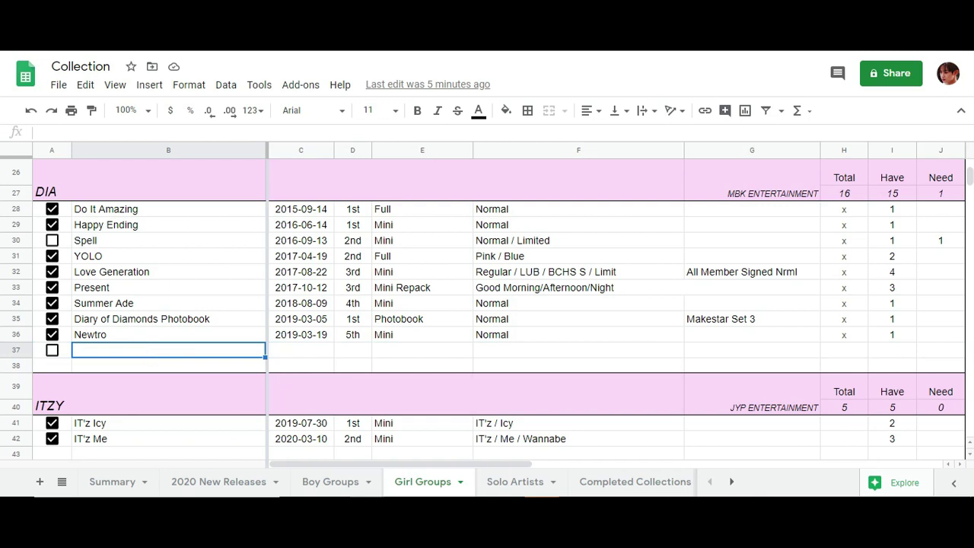
# - Set the release date of the new DIA row to 2020-06-10
pyautogui.doubleClick(301, 350)
pyautogui.click(356, 377)
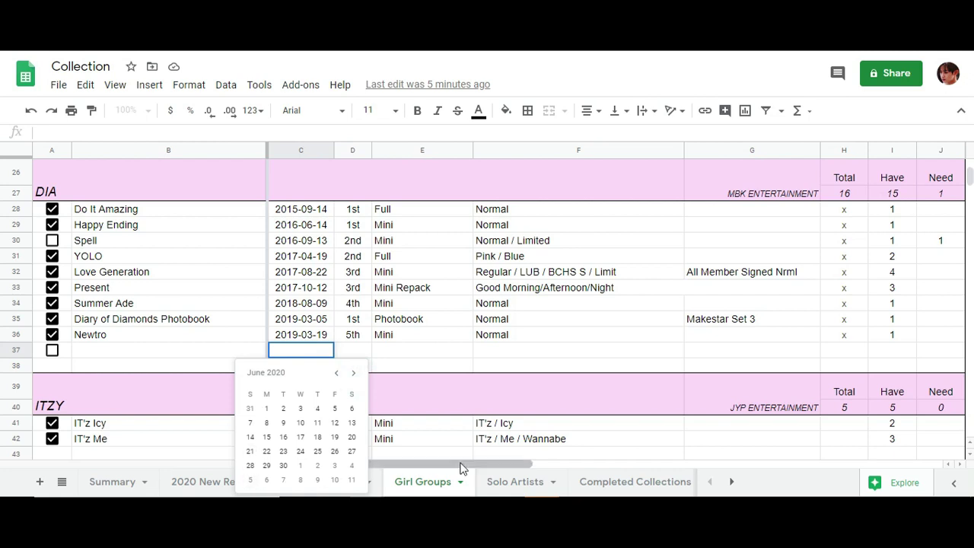
pyautogui.click(301, 423)
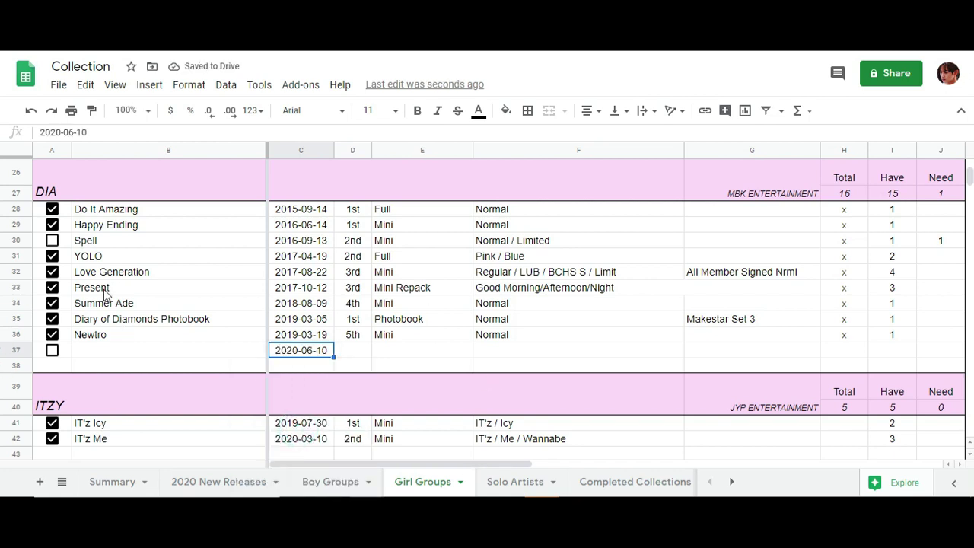
# - Insert a row directly below 360 in the Park Jihoon section of the Solo Artists sheet and title it The W
pyautogui.scroll(-10, 122, 293)
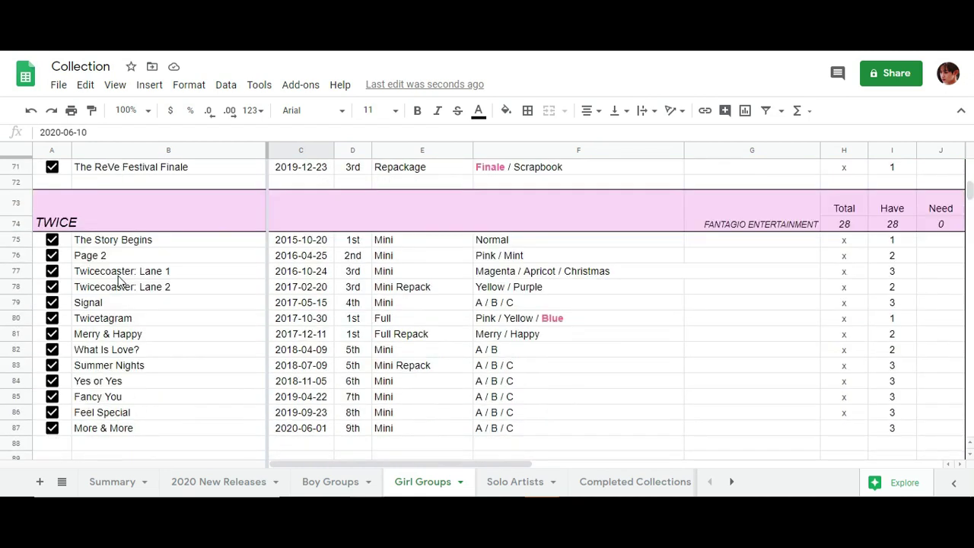
pyautogui.hotkey('ctrl', 'shift', 'pagedown')
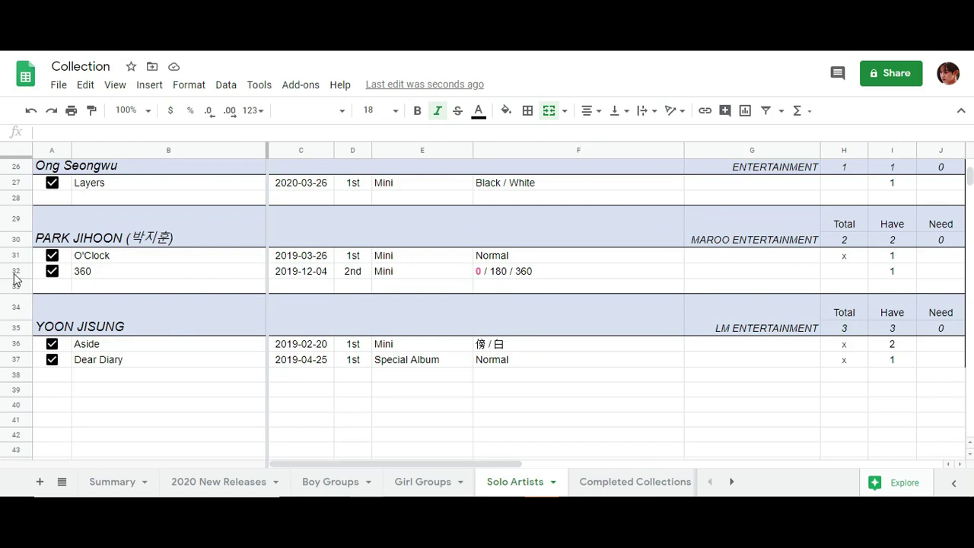
pyautogui.rightClick(16, 272)
pyautogui.click(99, 230)
pyautogui.click(90, 287)
pyautogui.write('The W')
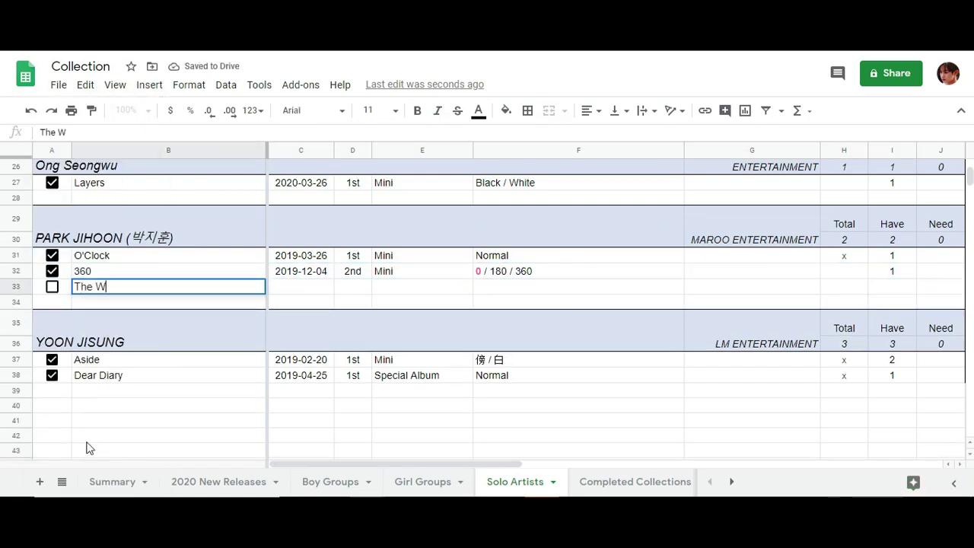
# - Fill in The W's release details with the date 2020-05-26, album number 3rd and type Mini
pyautogui.press('Tab')
pyautogui.write('2020-05-26')
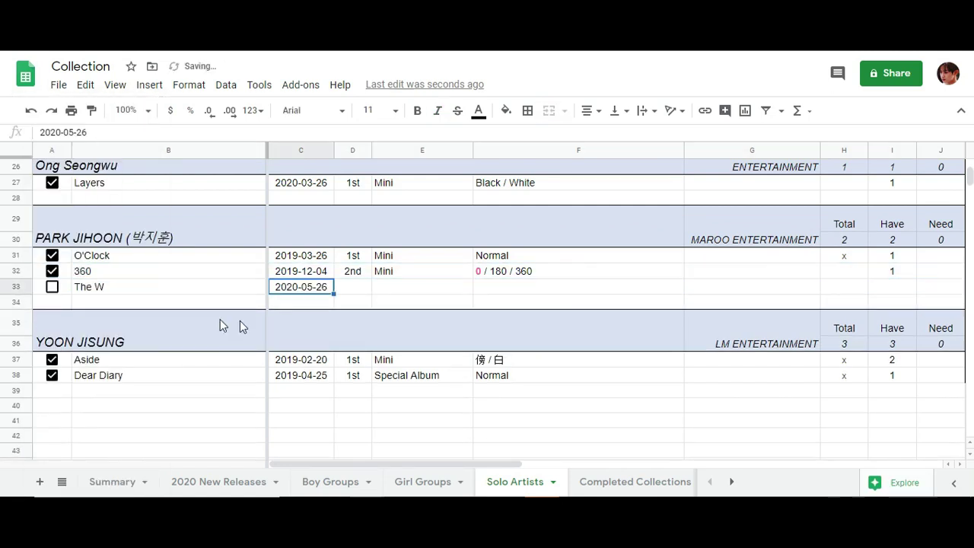
pyautogui.press('Tab')
pyautogui.write('3rd')
pyautogui.press('Tab')
pyautogui.write('Mi')
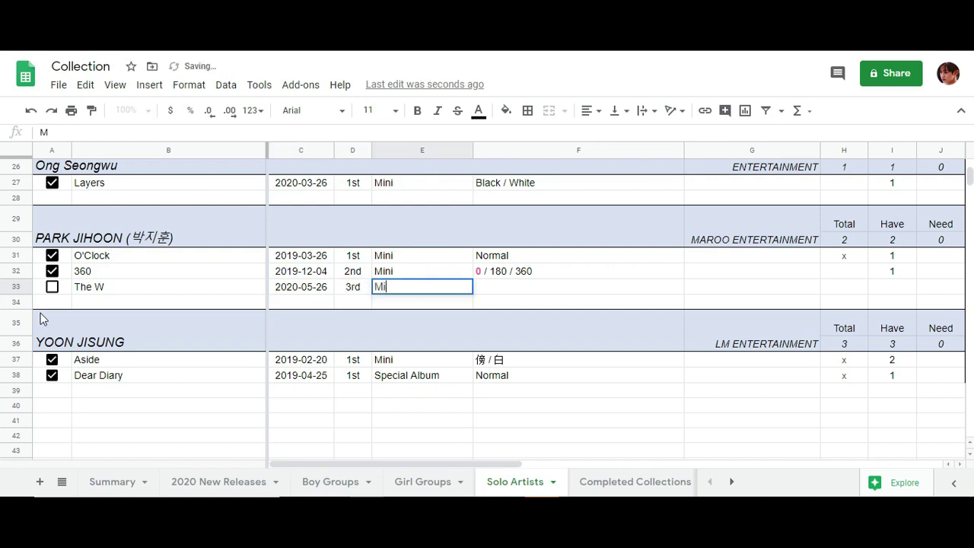
pyautogui.write('ni')
# - Record the versions Noir / Blanc and 1 needed copy for The W
pyautogui.press('Tab')
pyautogui.write('Noi')
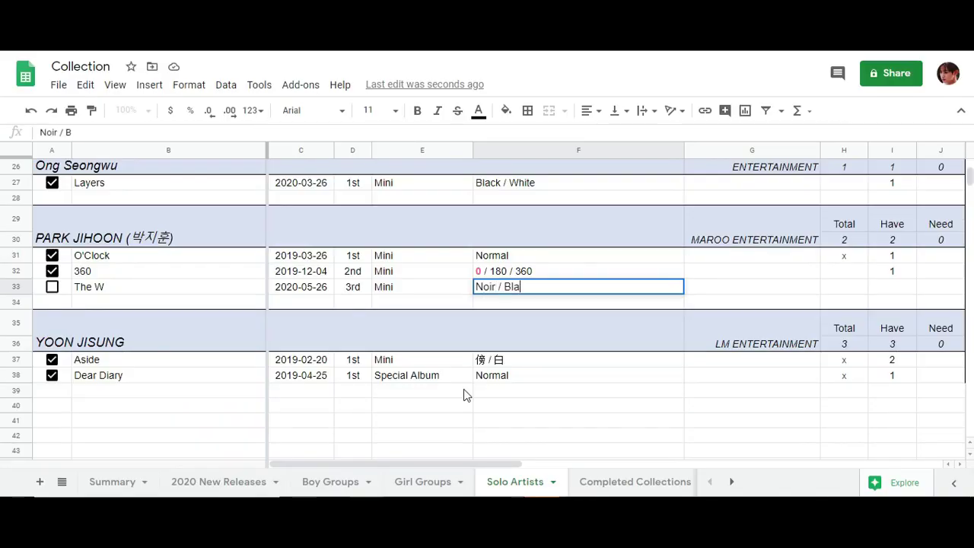
pyautogui.press('Tab')
pyautogui.press('Tab')
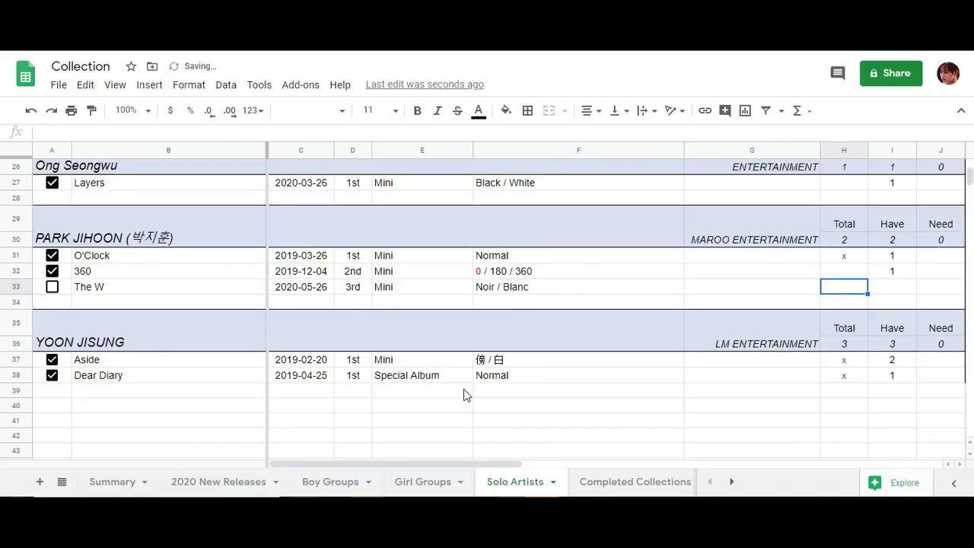
pyautogui.press('Tab')
pyautogui.press('Tab')
pyautogui.write('1')
pyautogui.press('Return')
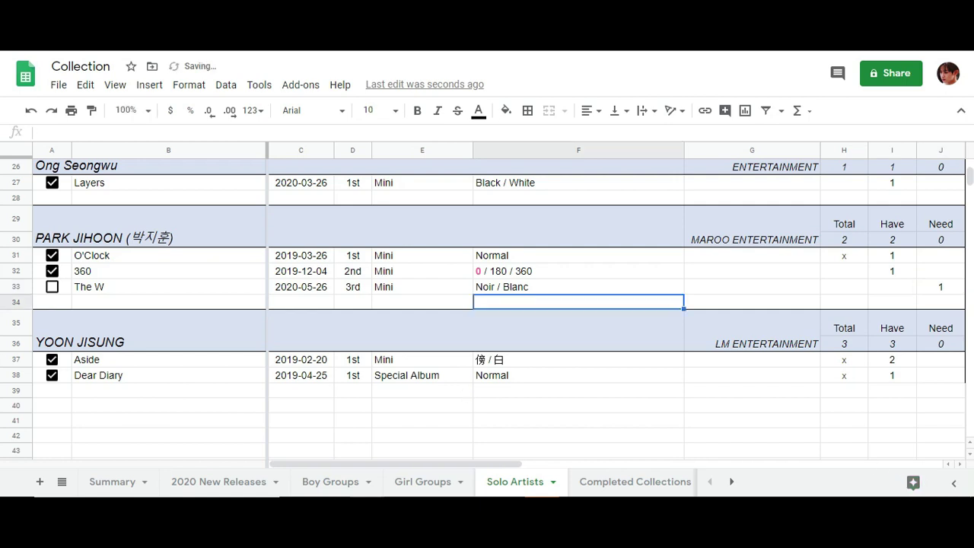
# - Review the other solo artists' sections and the male and female groups and solos on the Bias List sheet
pyautogui.scroll(3, 513, 356)
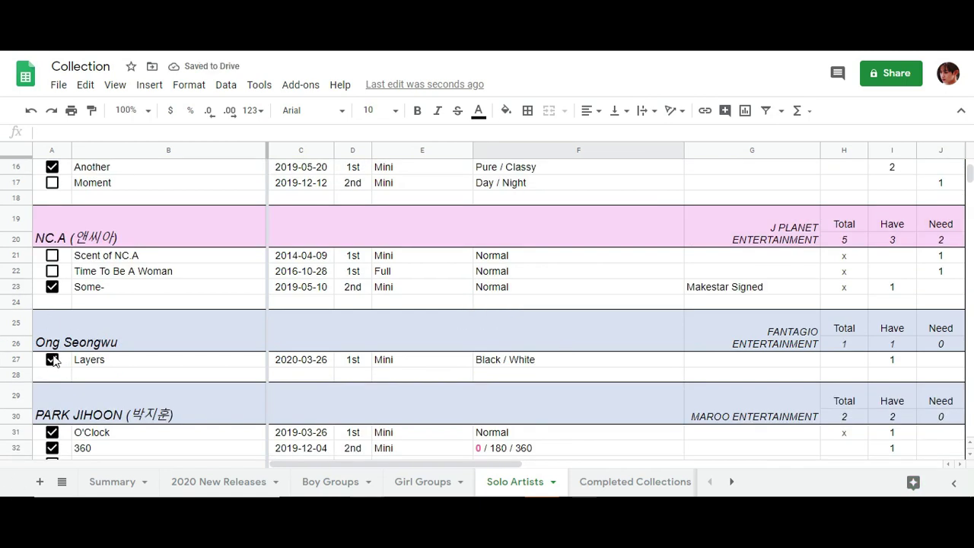
pyautogui.scroll(2, 228, 301)
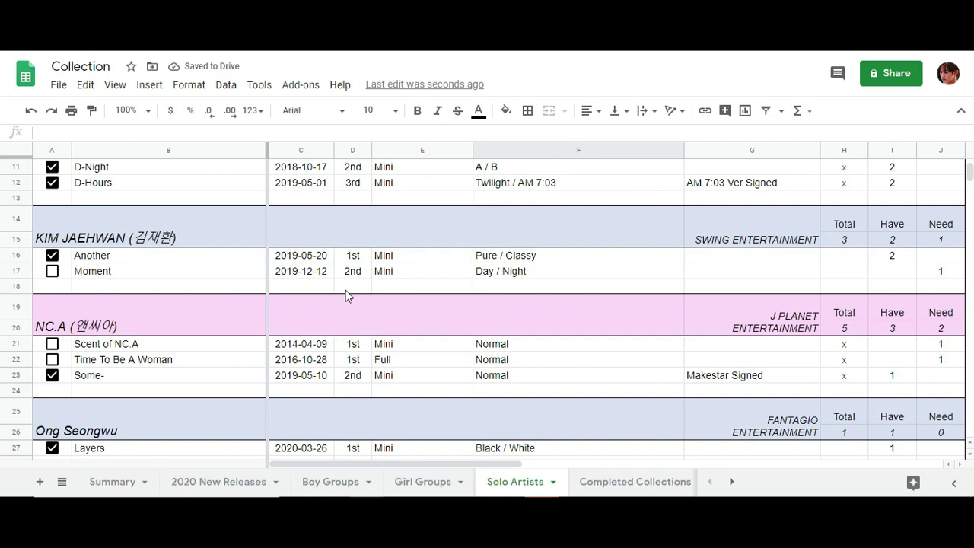
pyautogui.click(656, 483)
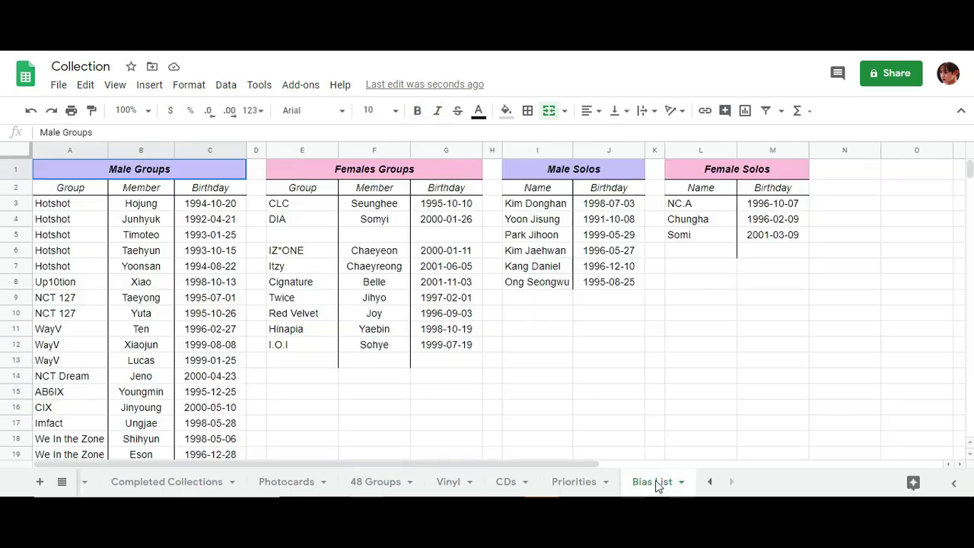
pyautogui.scroll(-5, 316, 340)
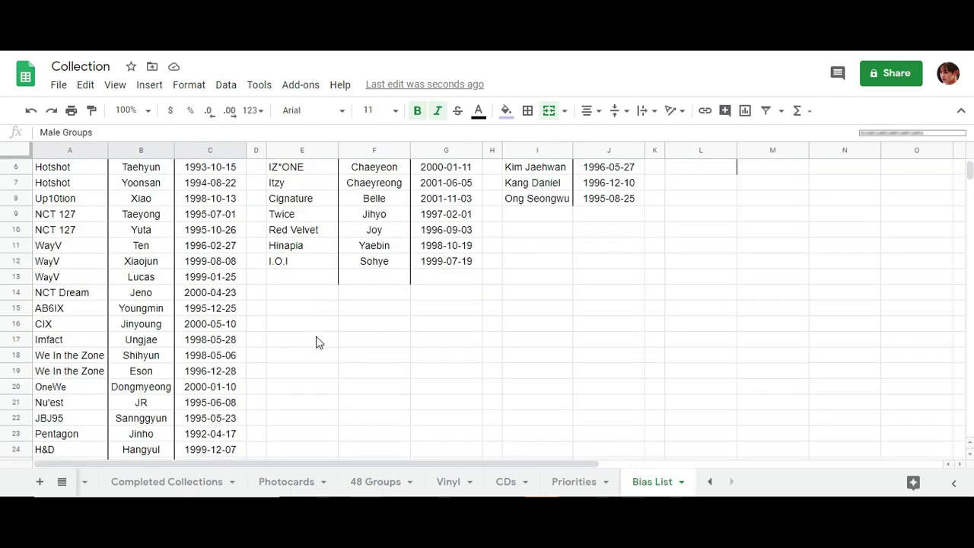
pyautogui.scroll(5, 316, 341)
pyautogui.click(710, 481)
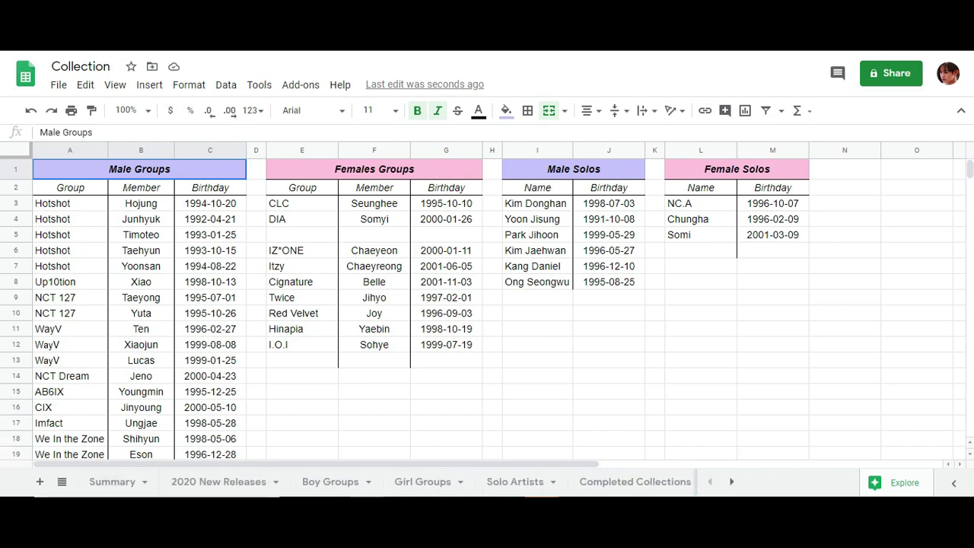
# - Add WayV and DIA as artists below Twice in the June section of the 2020 New Releases sheet
pyautogui.click(259, 482)
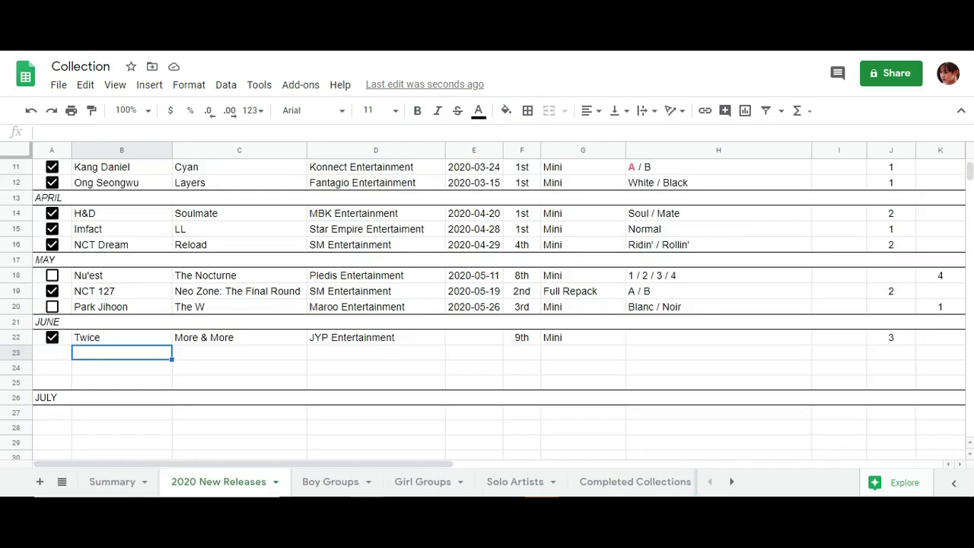
pyautogui.write('WayV')
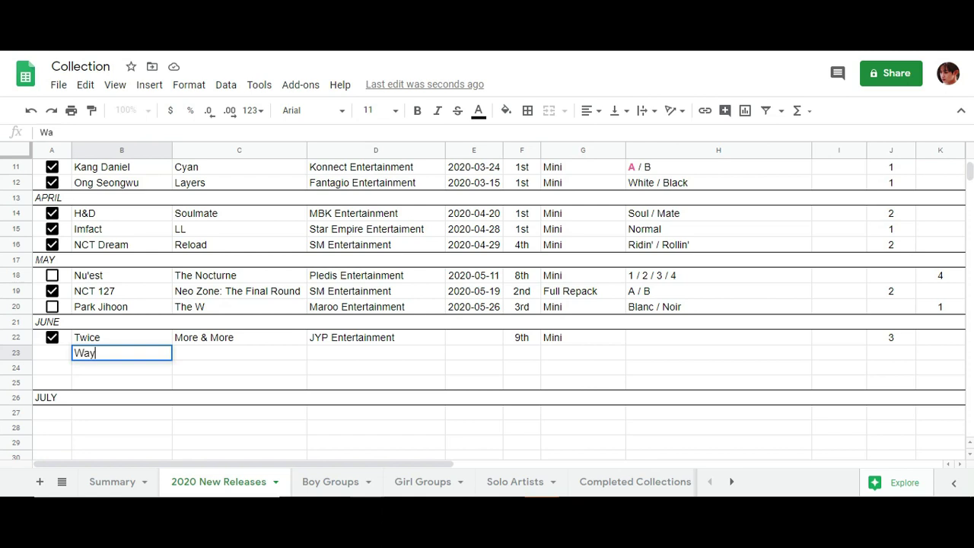
pyautogui.press('Return')
pyautogui.write('DIA')
pyautogui.press('Return')
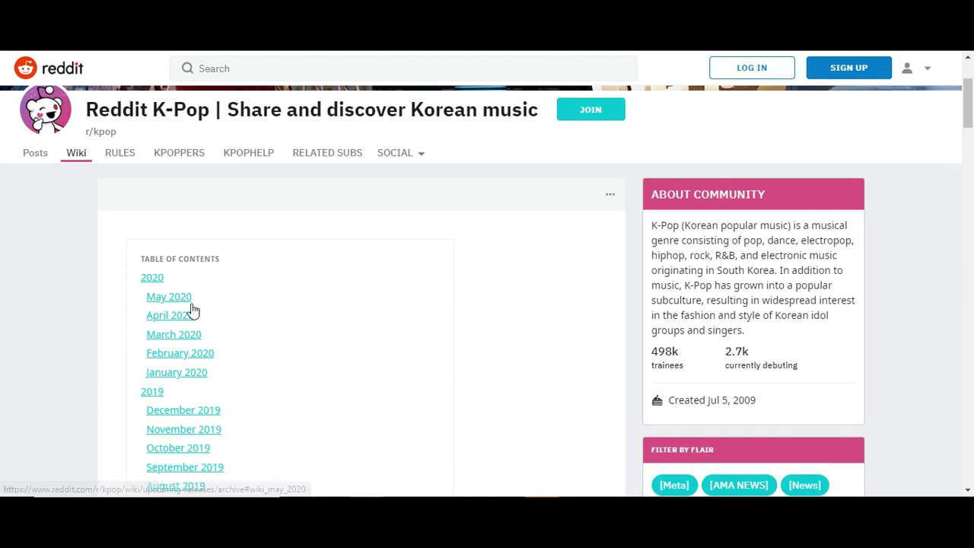
# - Switch to the r/kpop wiki's release archive on Reddit and look through the May 2020 releases
pyautogui.click(190, 298)
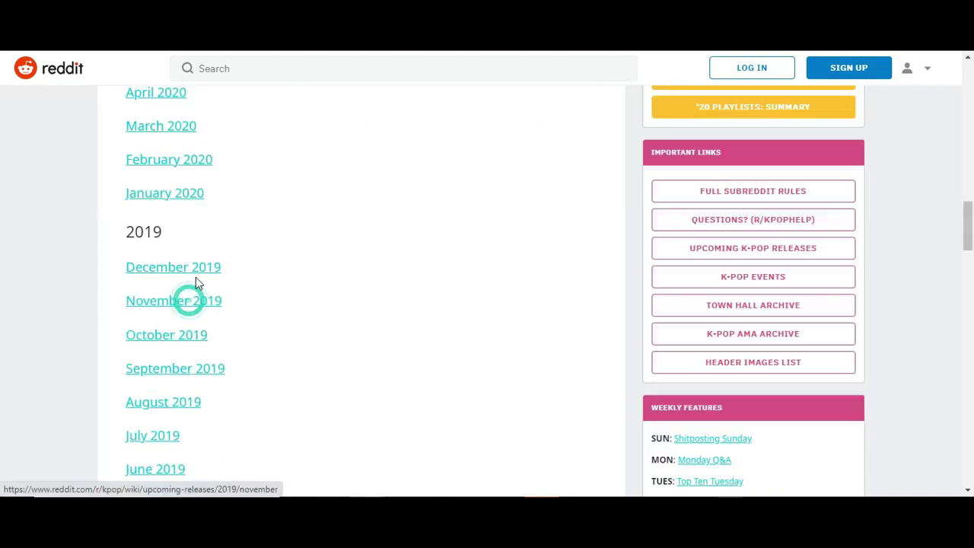
pyautogui.scroll(2, 167, 175)
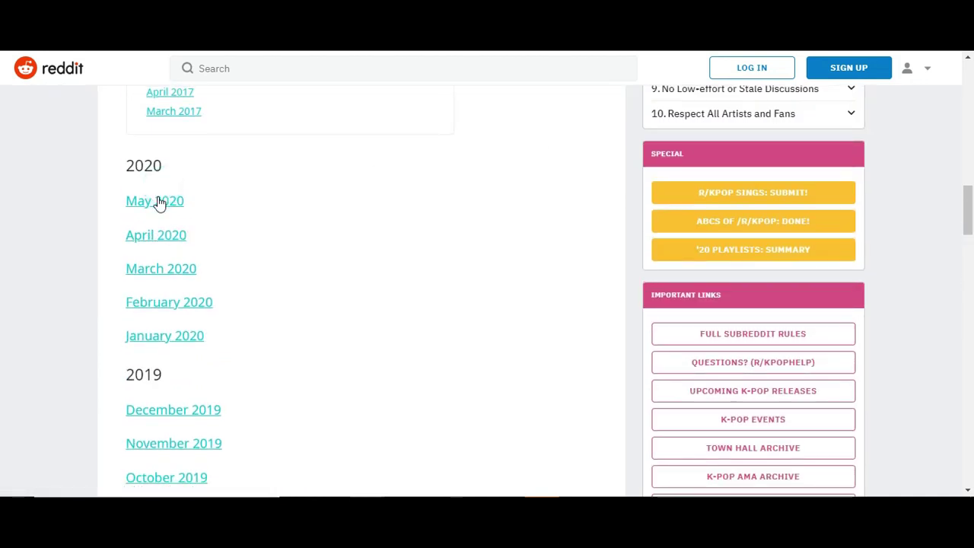
pyautogui.click(157, 199)
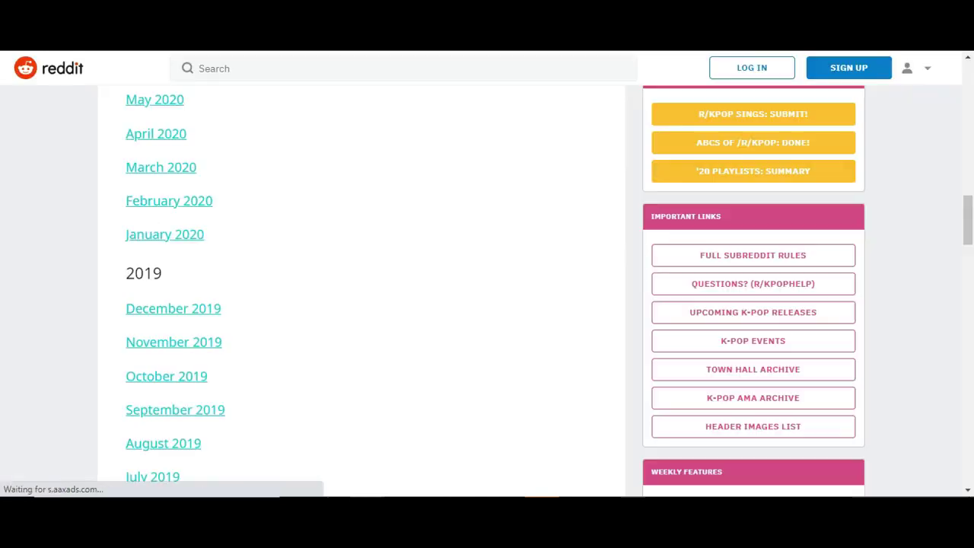
pyautogui.click(173, 100)
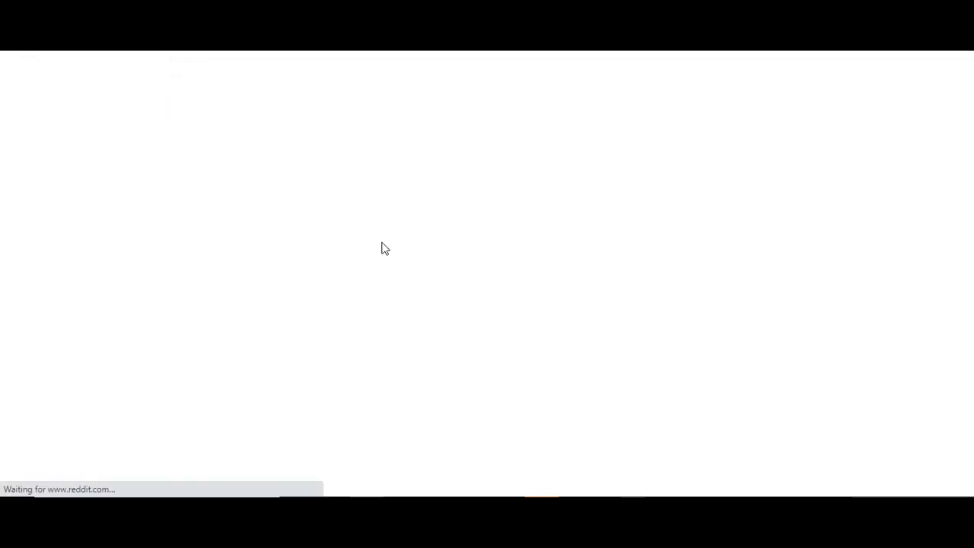
pyautogui.scroll(-15, 266, 324)
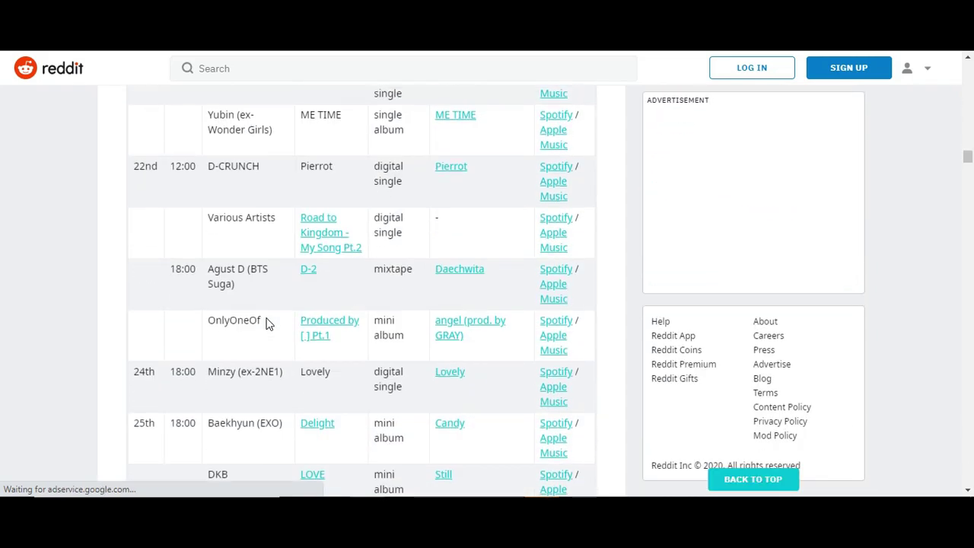
pyautogui.scroll(-5, 267, 324)
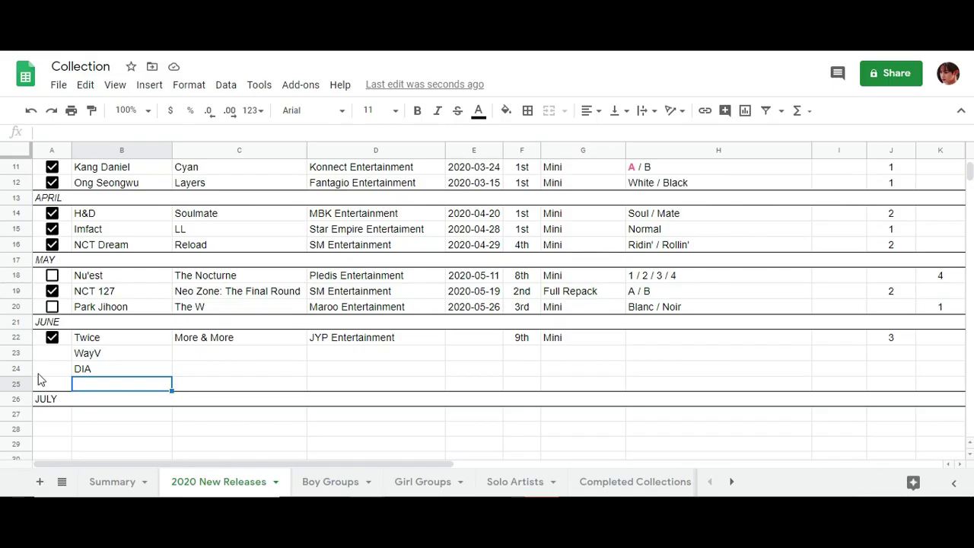
# - List AB6IX between WayV and DIA in the June section of the 2020 New Releases sheet
pyautogui.press('Up')
pyautogui.write('AB')
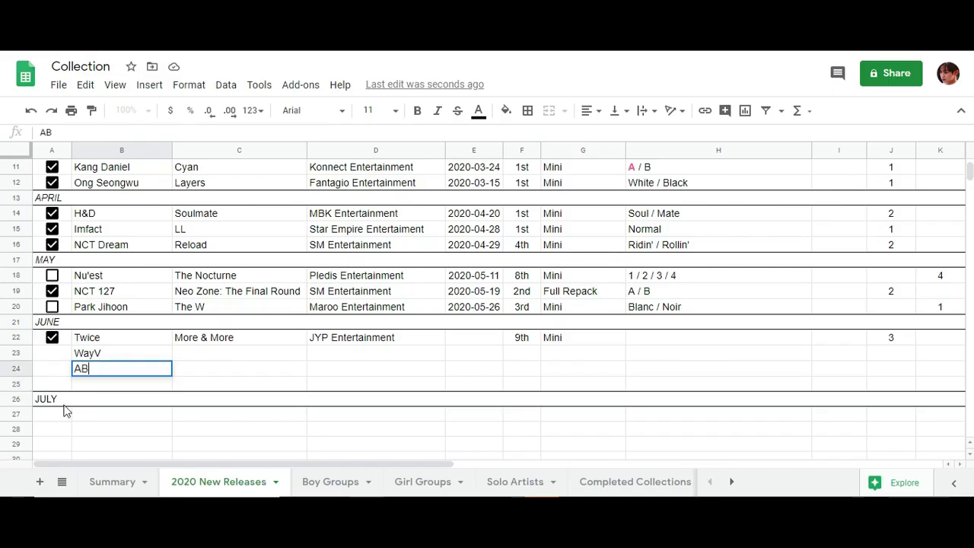
pyautogui.write('6IX')
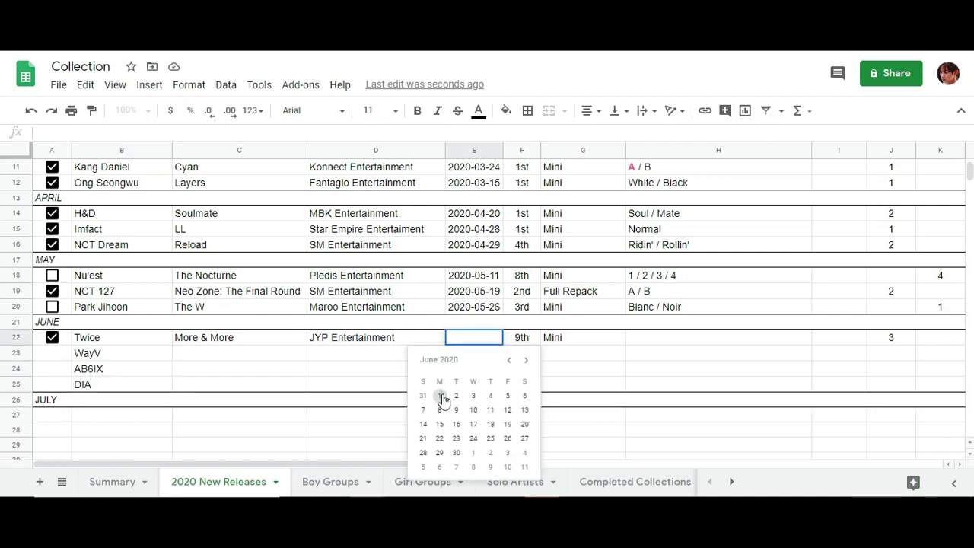
# - Set the Twice release More & More to the date 2020-06-01 and the versions A / B / C
pyautogui.click(441, 395)
pyautogui.click(706, 339)
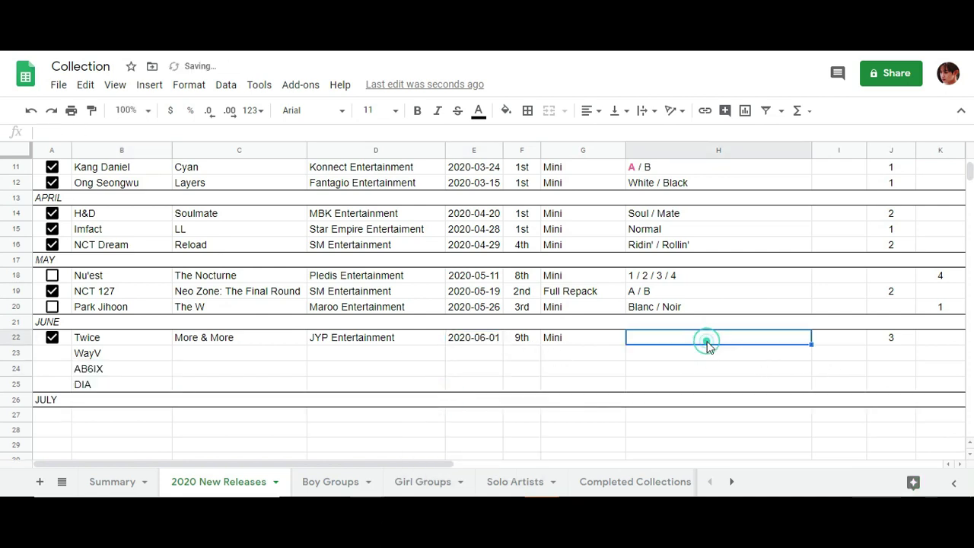
pyautogui.write('A / B / C')
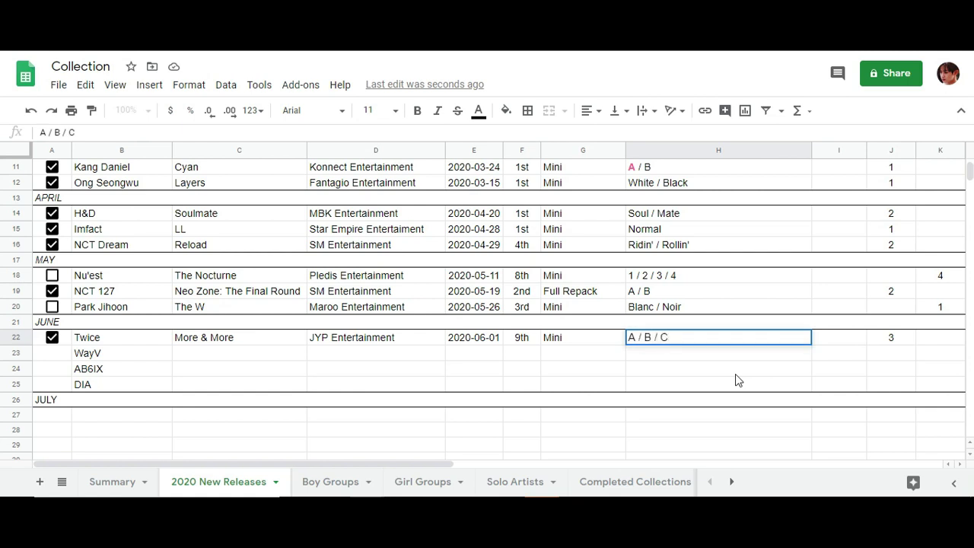
pyautogui.click(368, 371)
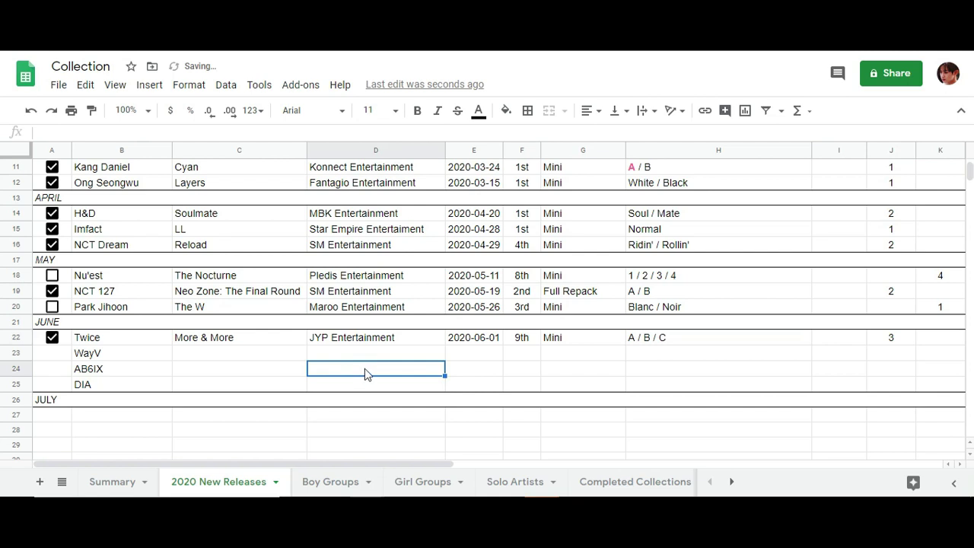
# - Set the June release dates to 2020-06-09 for WayV and AB6IX and 2020-06-10 for DIA
pyautogui.scroll(-3, 365, 373)
pyautogui.scroll(2, 352, 350)
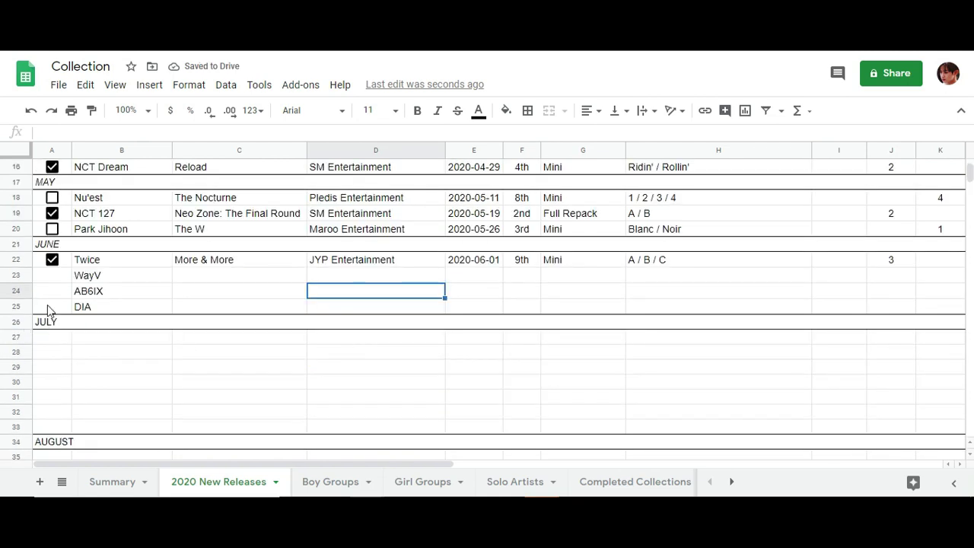
pyautogui.doubleClick(467, 279)
pyautogui.click(453, 347)
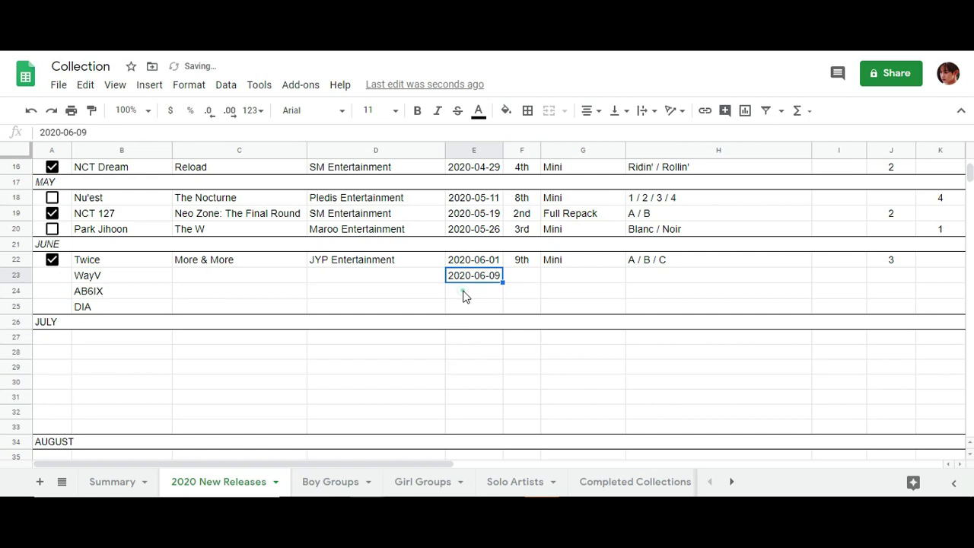
pyautogui.doubleClick(465, 292)
pyautogui.click(457, 364)
pyautogui.doubleClick(470, 306)
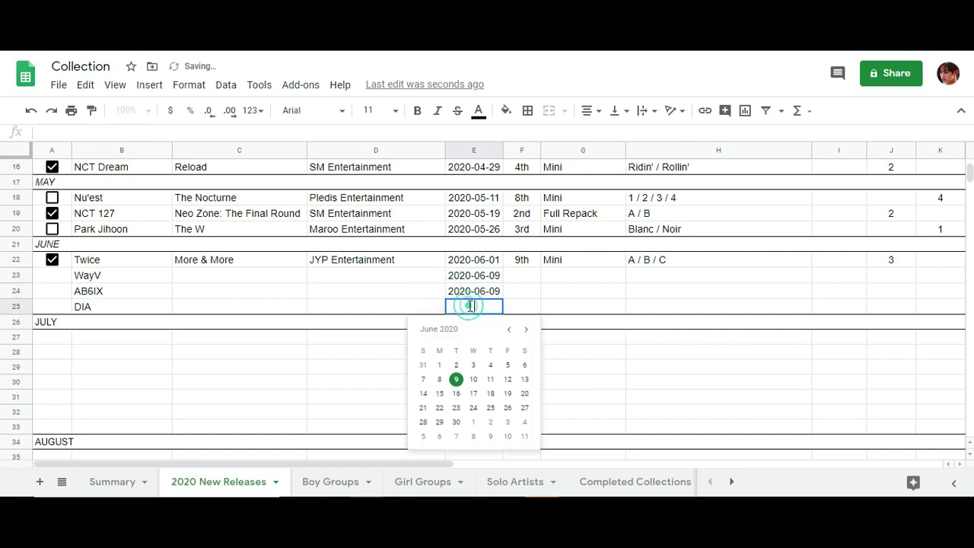
pyautogui.click(474, 393)
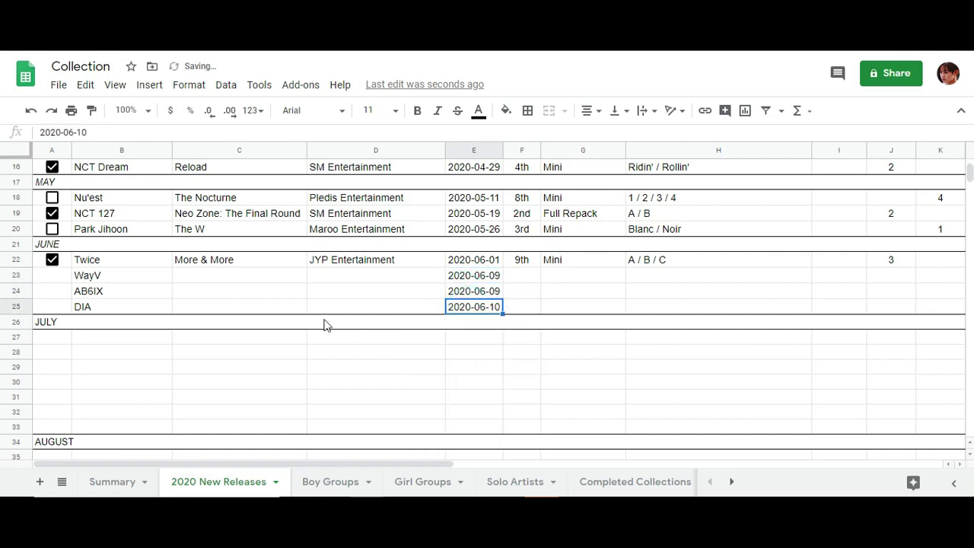
# - Set the WayV release's album number to 1st and its type to Full
pyautogui.press('Up')
pyautogui.press('Up')
pyautogui.press('Right')
pyautogui.write('1st')
pyautogui.press('Tab')
pyautogui.write('Full')
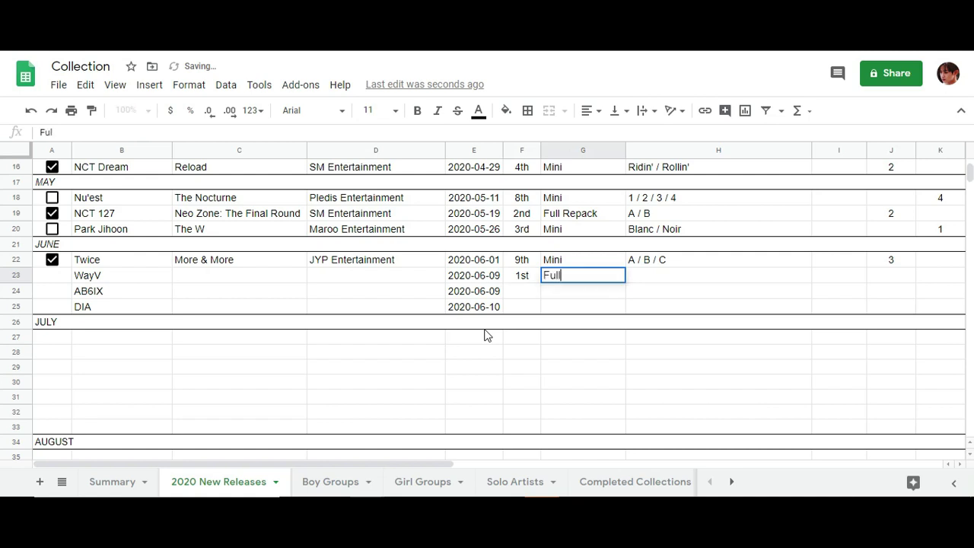
pyautogui.press('Tab')
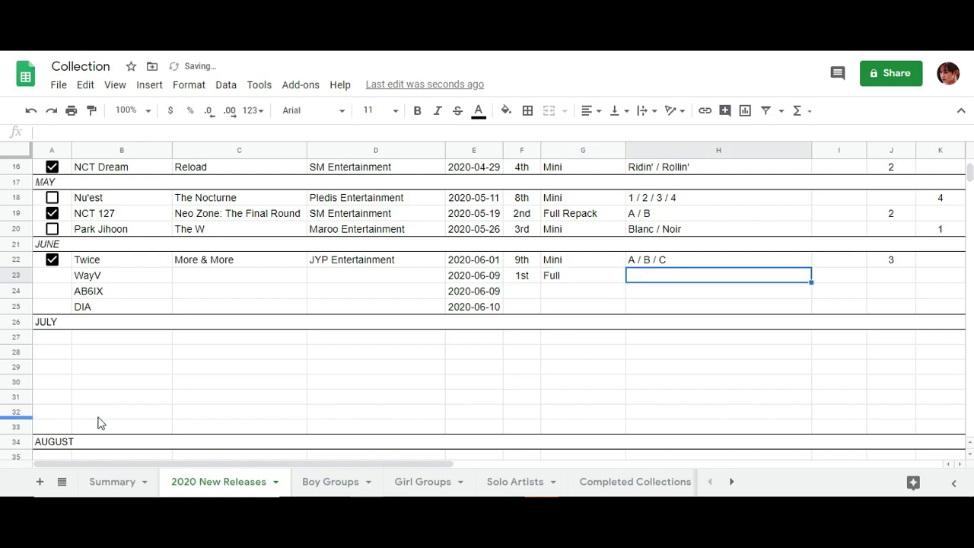
# - Copy the Twice row's checkbox down to the WayV, AB6IX and DIA rows and uncheck all three copies
pyautogui.click(64, 262)
pyautogui.moveTo(71, 267); pyautogui.dragTo(65, 309)
pyautogui.click(52, 275)
pyautogui.click(51, 291)
pyautogui.click(52, 307)
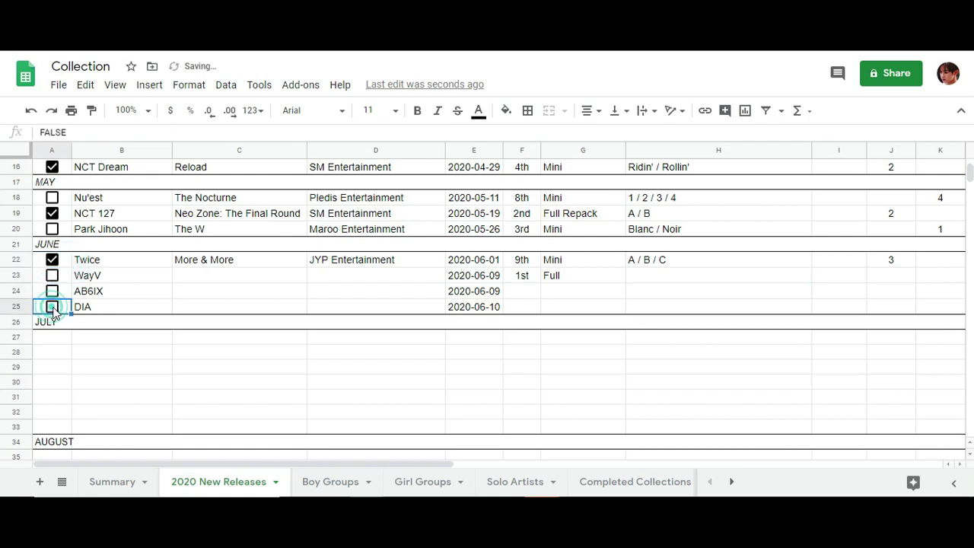
pyautogui.click(663, 275)
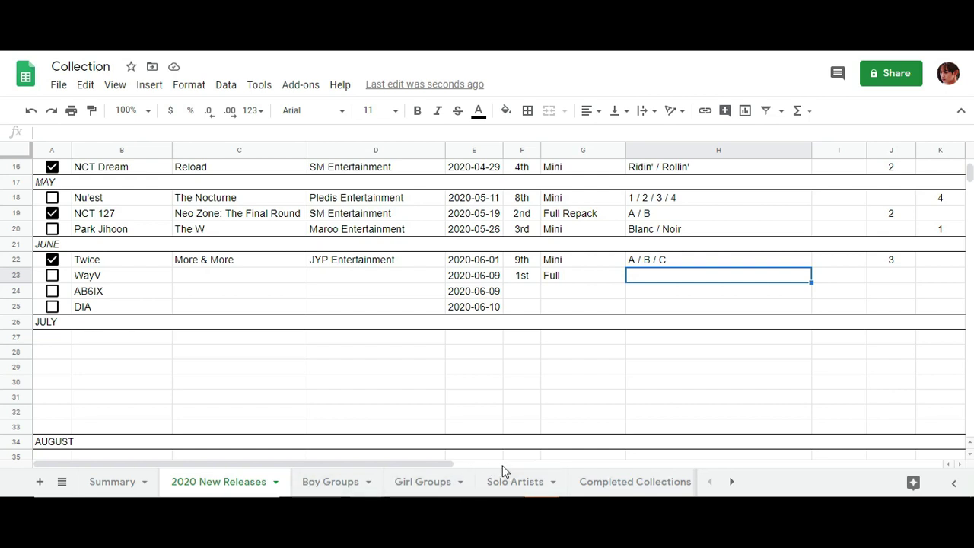
# - Enter the versions Awaken / World and the album title Awaken the World for the WayV release
pyautogui.write('Awaken')
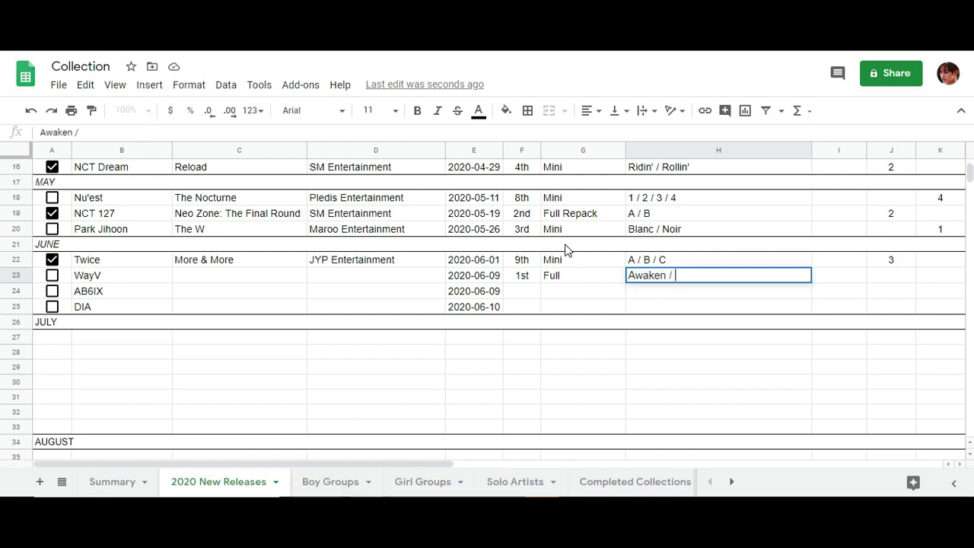
pyautogui.write(' / Wp')
pyautogui.write('orld')
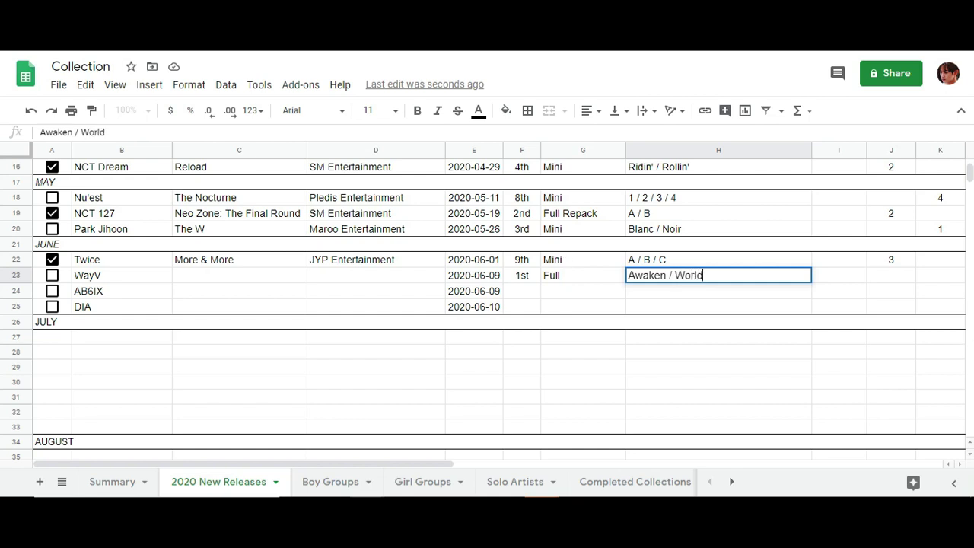
pyautogui.click(202, 277)
pyautogui.write('Awaken the World')
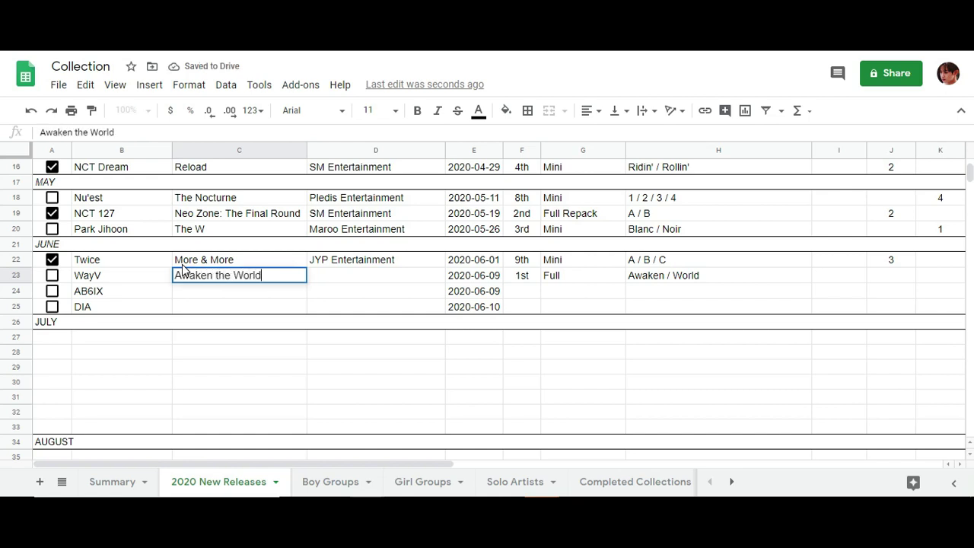
# - Set the WayV release's company to SM Entertainment and its needed count to 2
pyautogui.press('Tab')
pyautogui.write('S')
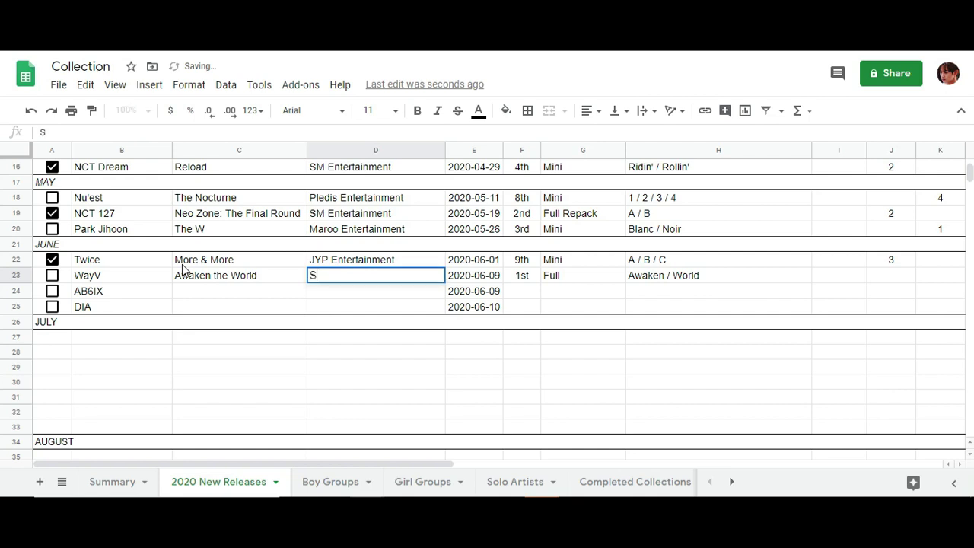
pyautogui.write('M Entertainment')
pyautogui.press('Tab')
pyautogui.press('Tab')
pyautogui.press('Tab')
pyautogui.press('Tab')
pyautogui.press('Tab')
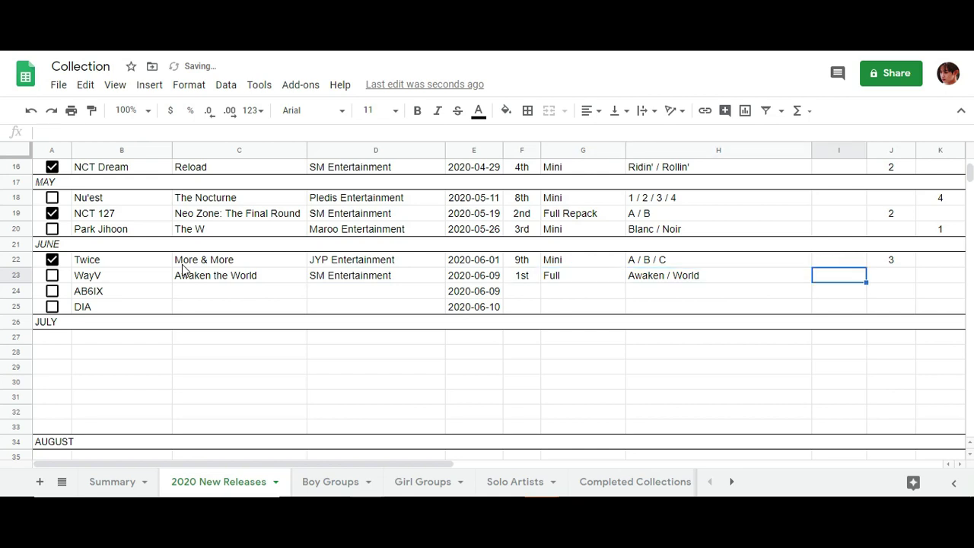
pyautogui.press('Tab')
pyautogui.press('Tab')
pyautogui.write('2')
pyautogui.press('Return')
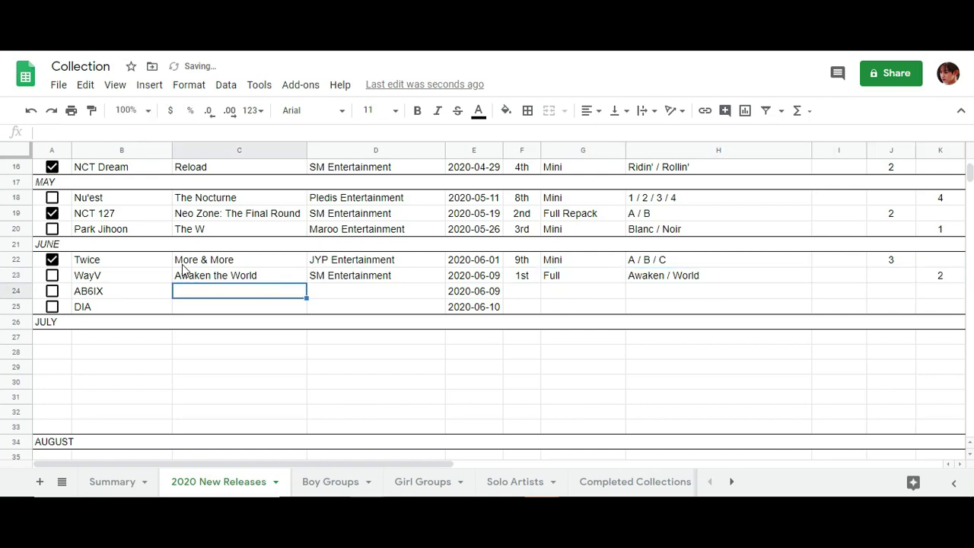
# - Fill in the AB6IX release with the title Vivid, company Brand New Music, album number 2nd and type Mini
pyautogui.write('V')
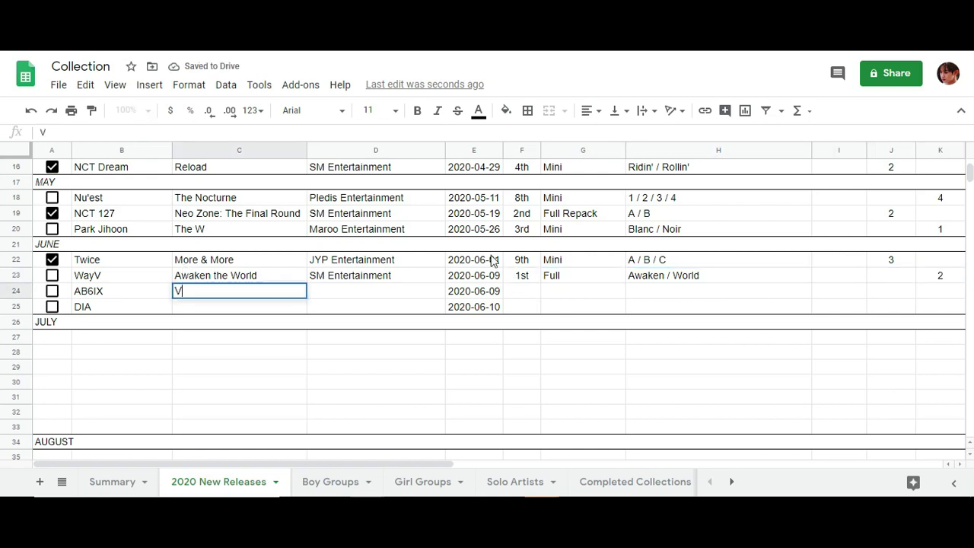
pyautogui.write('ivid')
pyautogui.press('Tab')
pyautogui.write('Brand New Music')
pyautogui.press('Tab')
pyautogui.press('Tab')
pyautogui.write('2nd')
pyautogui.press('Tab')
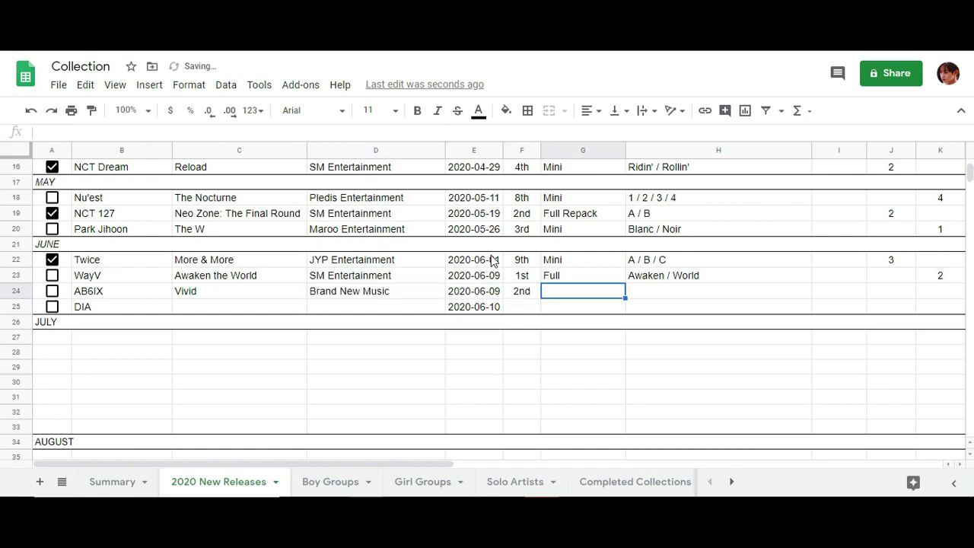
pyautogui.write('Mini')
pyautogui.press('Tab')
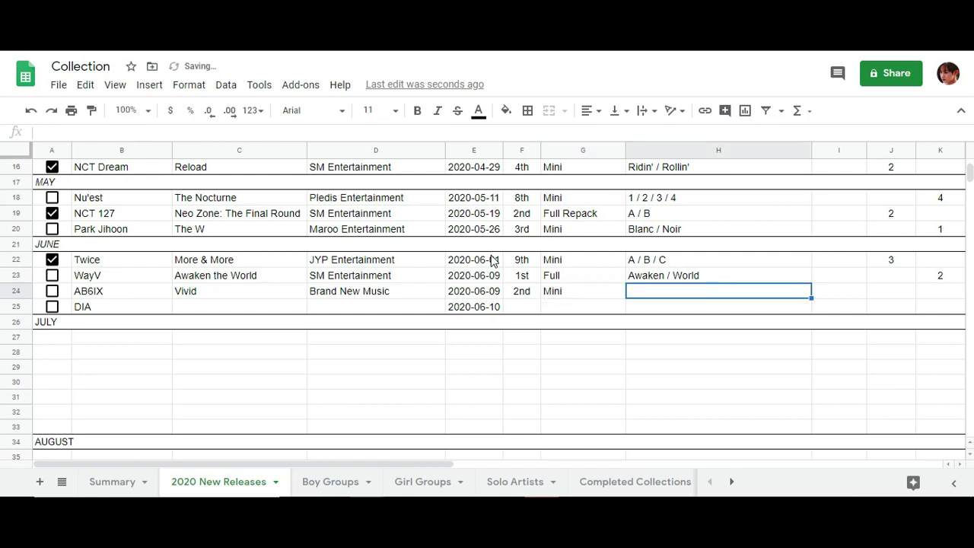
# - Set the AB6IX release's versions to V / I / D and its needed count to 3
pyautogui.write('V / I')
pyautogui.write(' /D')
pyautogui.write(' D')
pyautogui.press('Tab')
pyautogui.press('Tab')
pyautogui.press('Tab')
pyautogui.write('3')
pyautogui.press('Return')
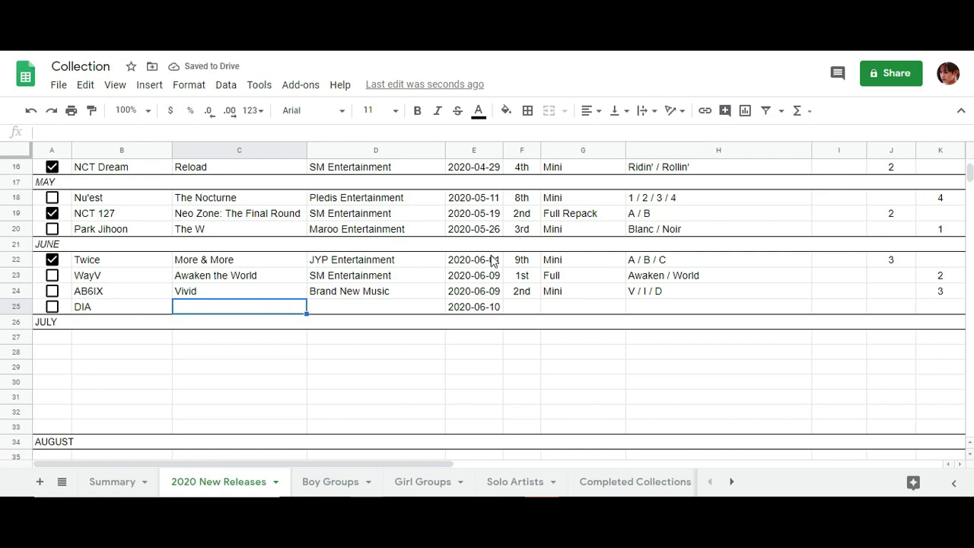
# - Enter MBK Entertainment as the company for the DIA release, leaving its remaining details blank
pyautogui.press('Tab')
pyautogui.write('MBK En4')
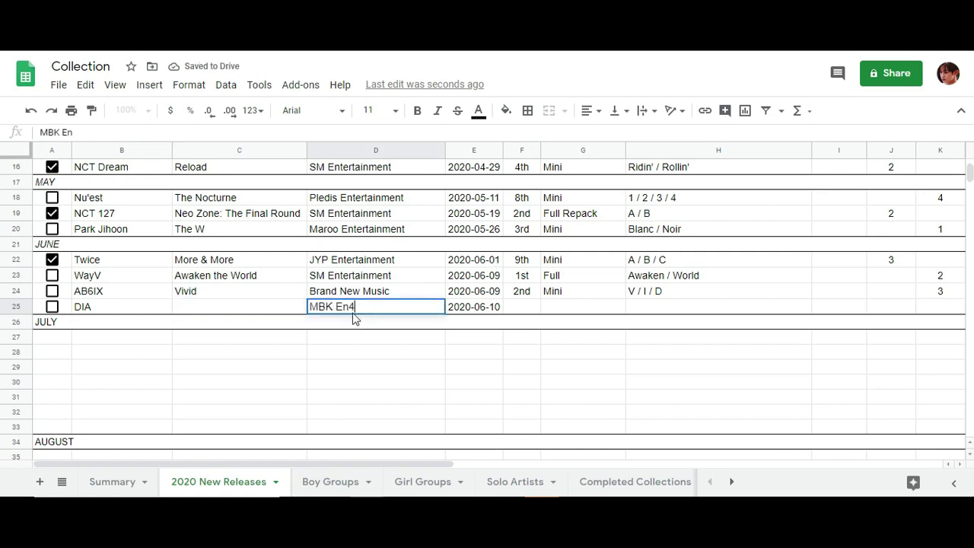
pyautogui.press('BackSpace')
pyautogui.write('tertainment')
pyautogui.press('Tab')
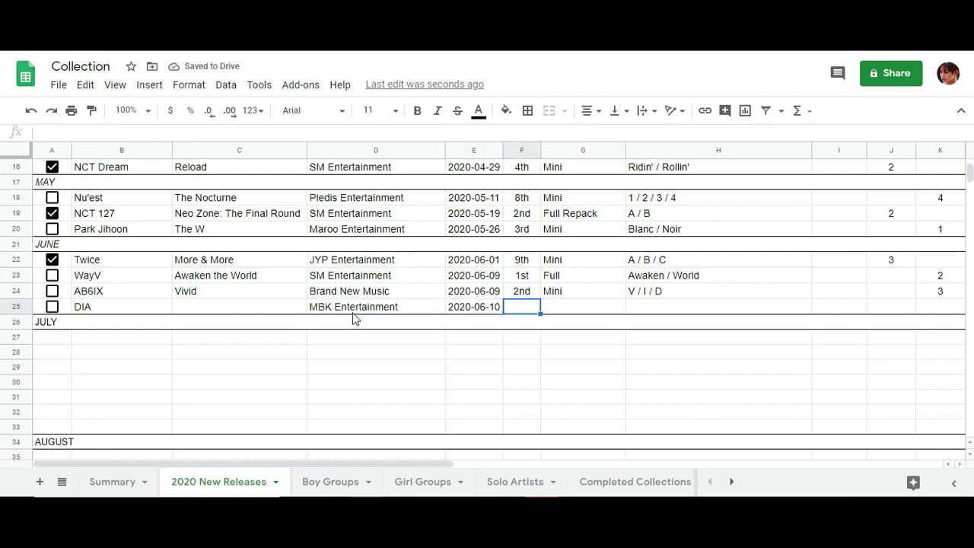
pyautogui.press('Tab')
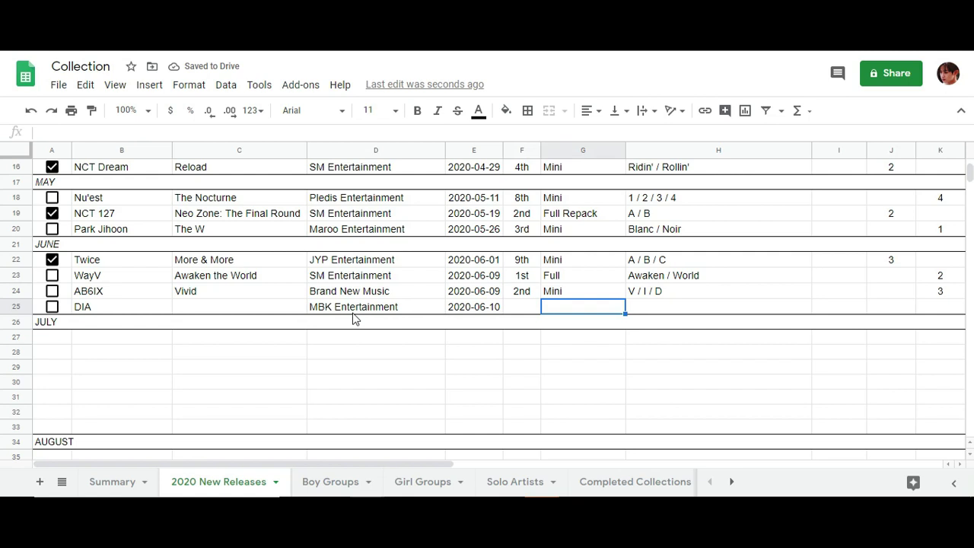
pyautogui.press('Tab')
pyautogui.press('Tab')
pyautogui.press('Tab')
pyautogui.press('Tab')
# - Review the 2020 New Releases totals and the Summary and Completed Collections sheets
pyautogui.scroll(5, 266, 403)
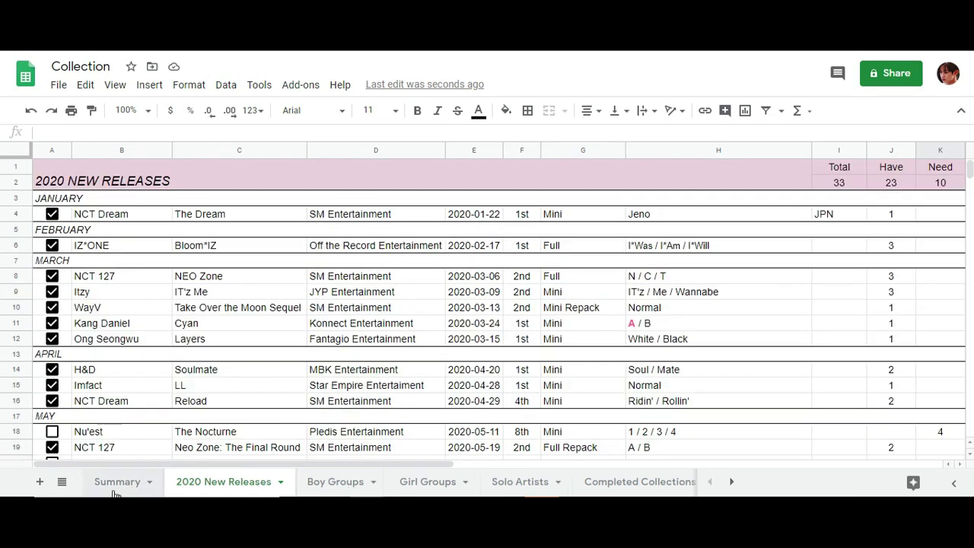
pyautogui.click(115, 482)
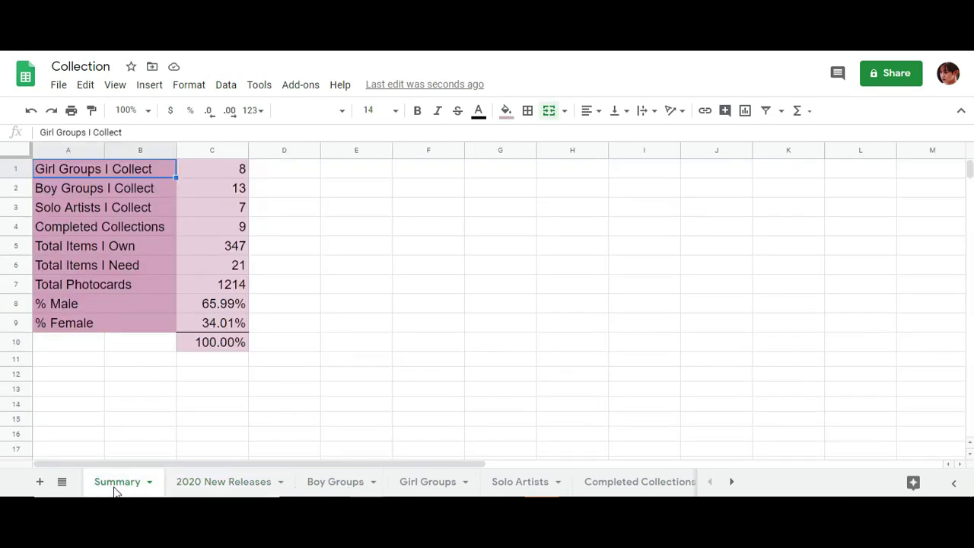
pyautogui.click(639, 482)
pyautogui.scroll(-5, 145, 335)
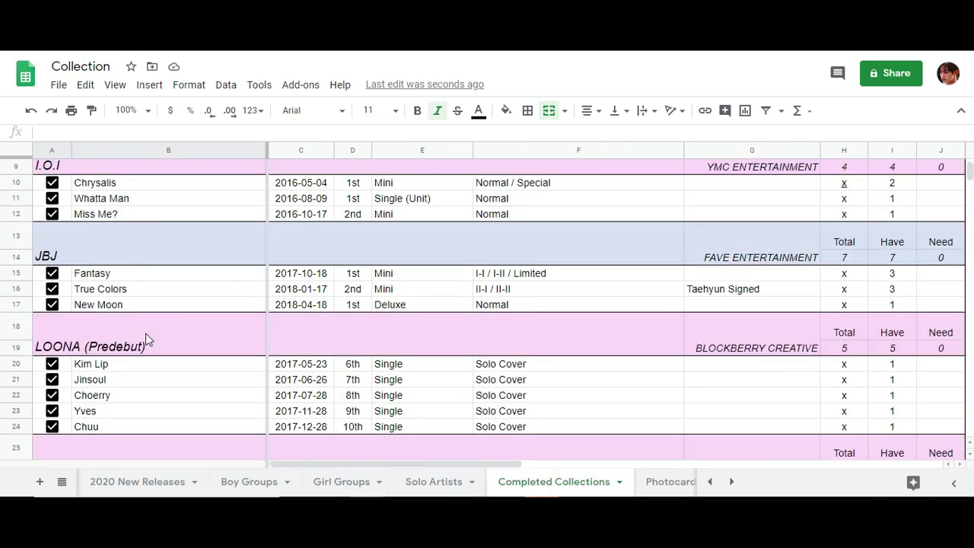
pyautogui.scroll(5, 148, 335)
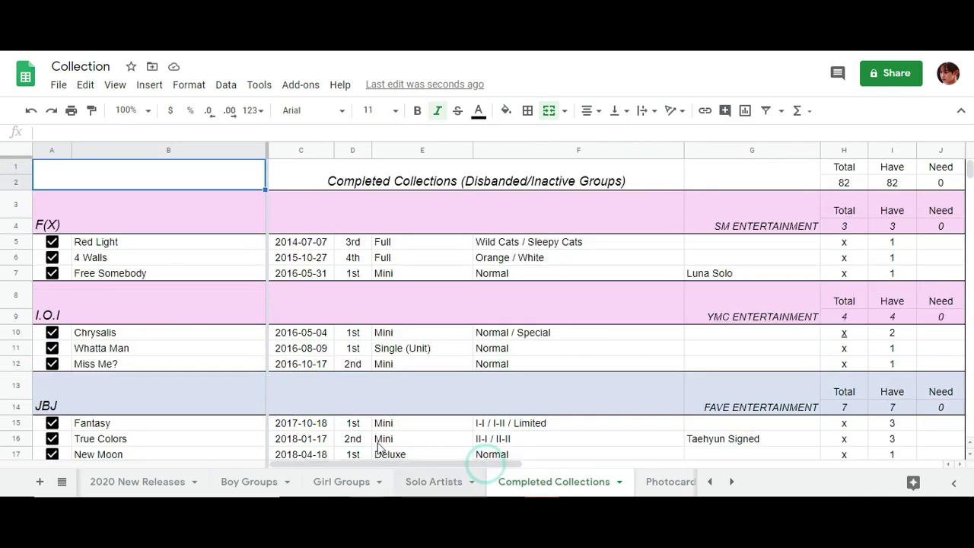
# - Open the Boy Groups sheet and bring its photocard tracking columns into view
pyautogui.click(139, 481)
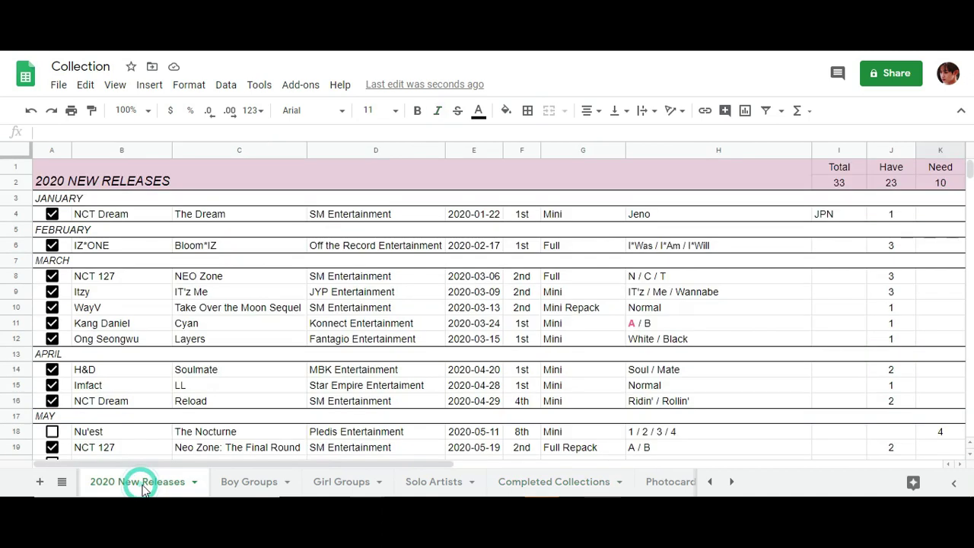
pyautogui.click(238, 487)
pyautogui.moveTo(290, 466); pyautogui.dragTo(498, 466)
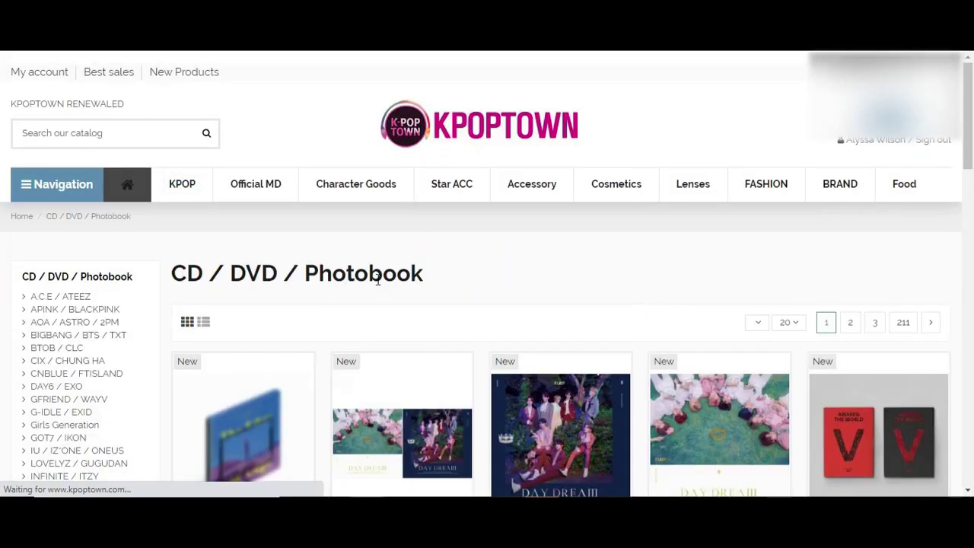
# - Switch to the KPOPTOWN site and browse to page 2 of the CD / DVD / Photobook listings for AB6IX's Vivid albums
pyautogui.scroll(-5, 378, 284)
pyautogui.scroll(-10, 378, 284)
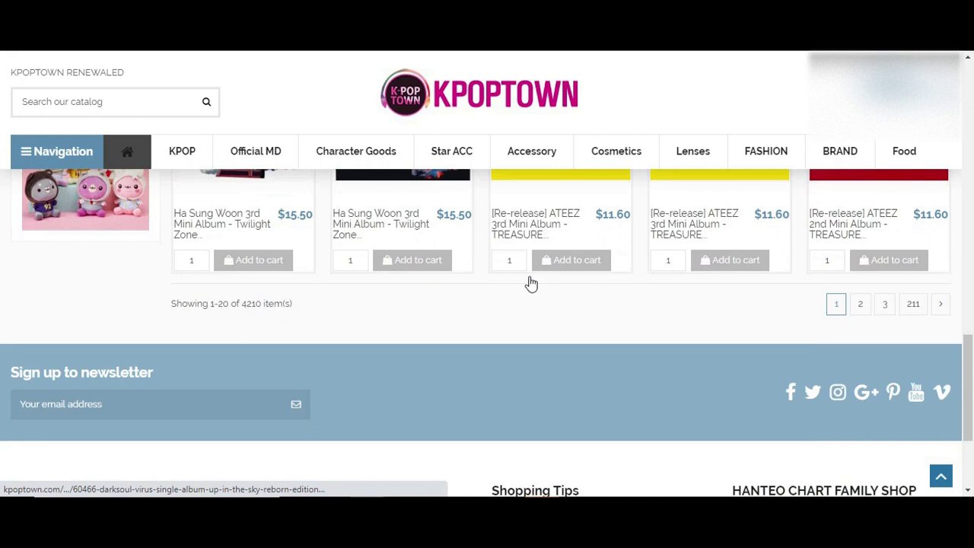
pyautogui.click(861, 306)
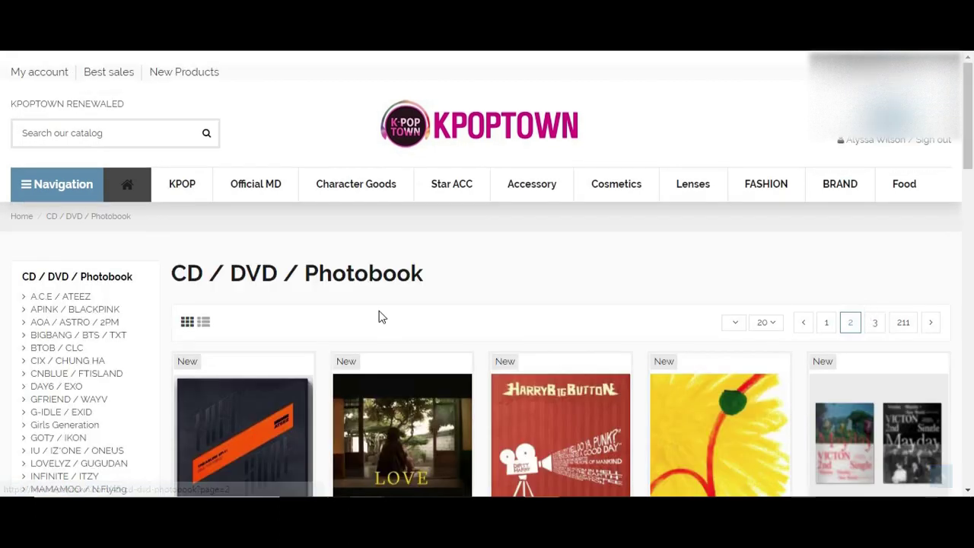
pyautogui.scroll(-2, 380, 313)
pyautogui.scroll(-2, 380, 310)
pyautogui.scroll(-2, 388, 267)
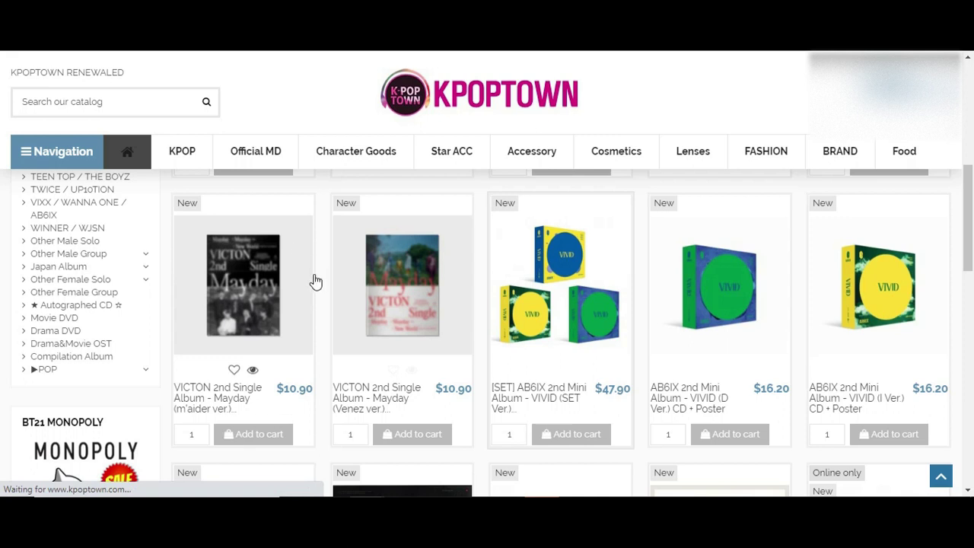
# - Open the AB6IX Vivid SET Ver. product page and examine the photocards offered for the V, I and D versions
pyautogui.scroll(-10, 312, 280)
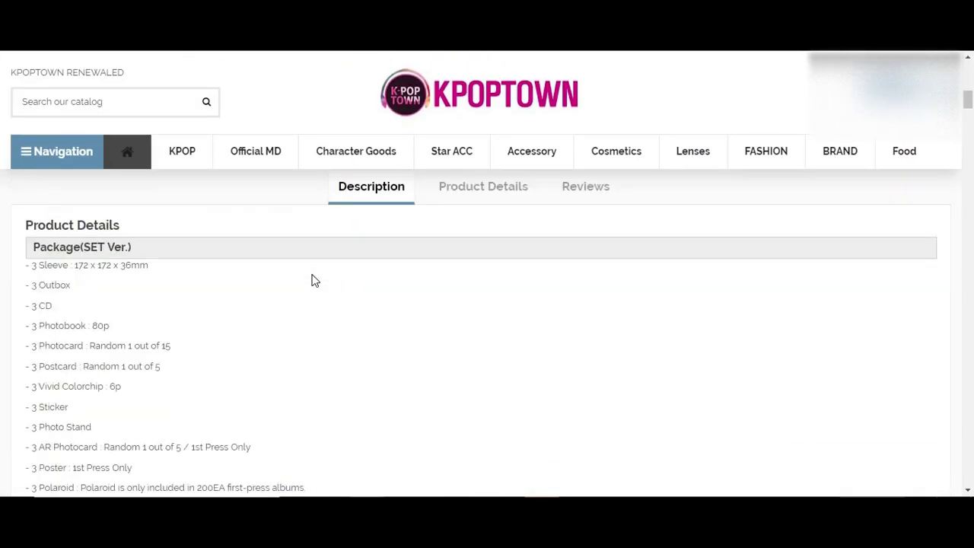
pyautogui.scroll(-12, 314, 280)
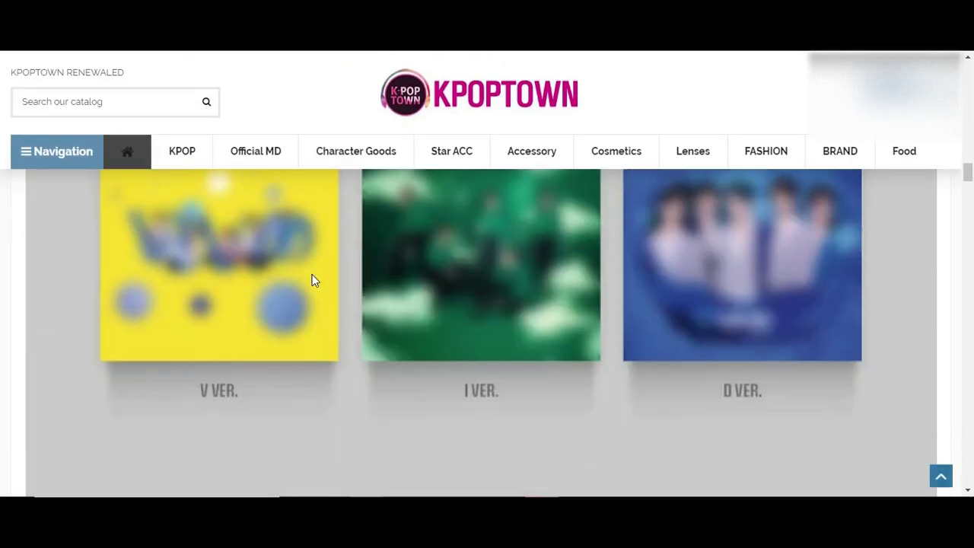
pyautogui.scroll(-8, 312, 278)
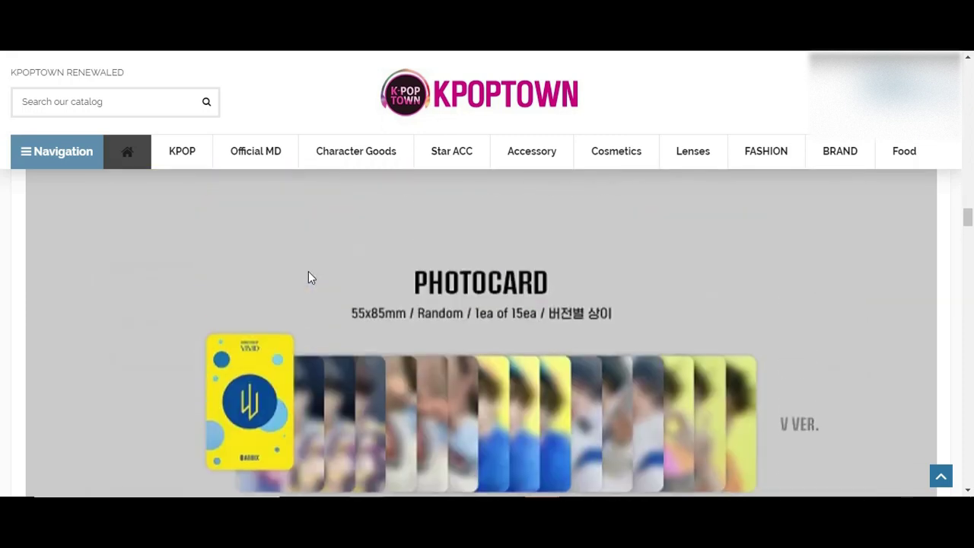
pyautogui.scroll(-7, 445, 335)
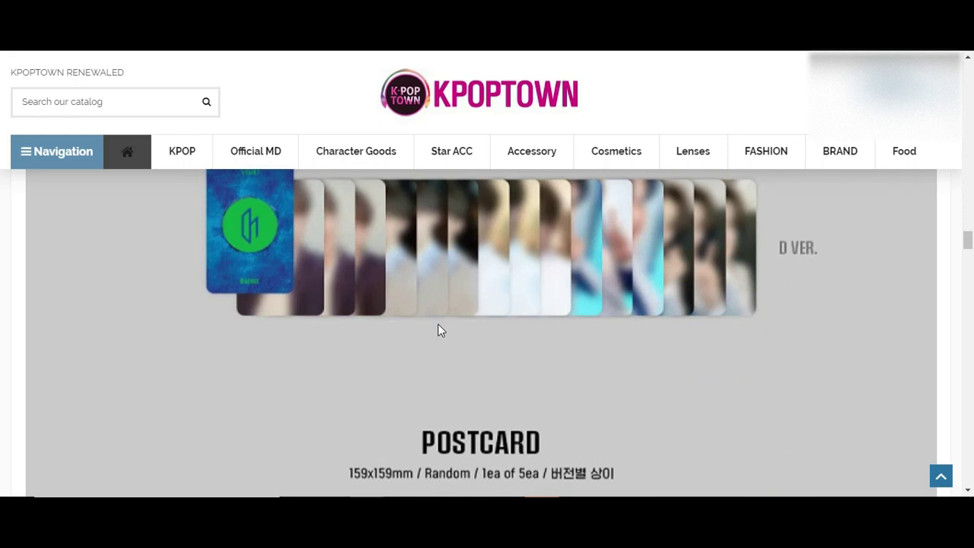
pyautogui.scroll(2, 435, 324)
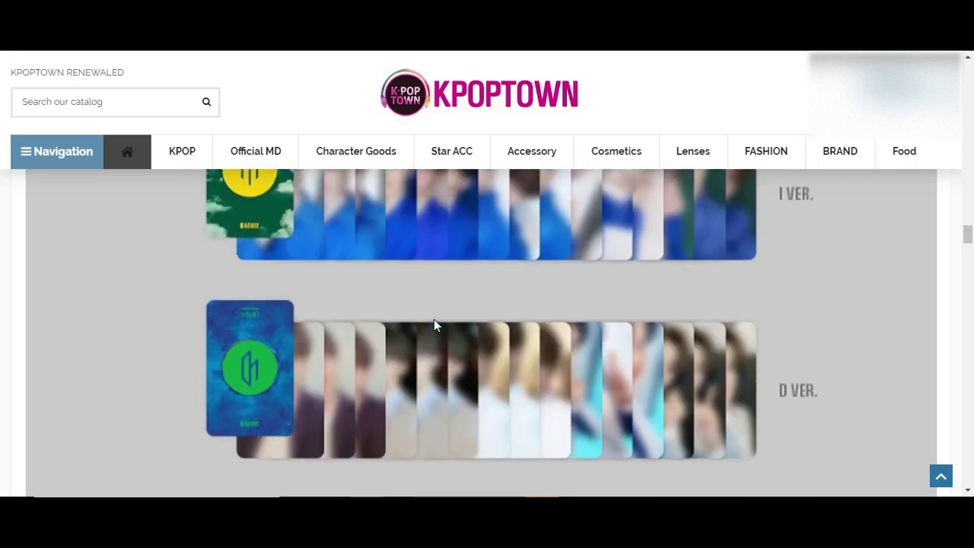
pyautogui.scroll(2, 354, 311)
pyautogui.scroll(-2, 355, 313)
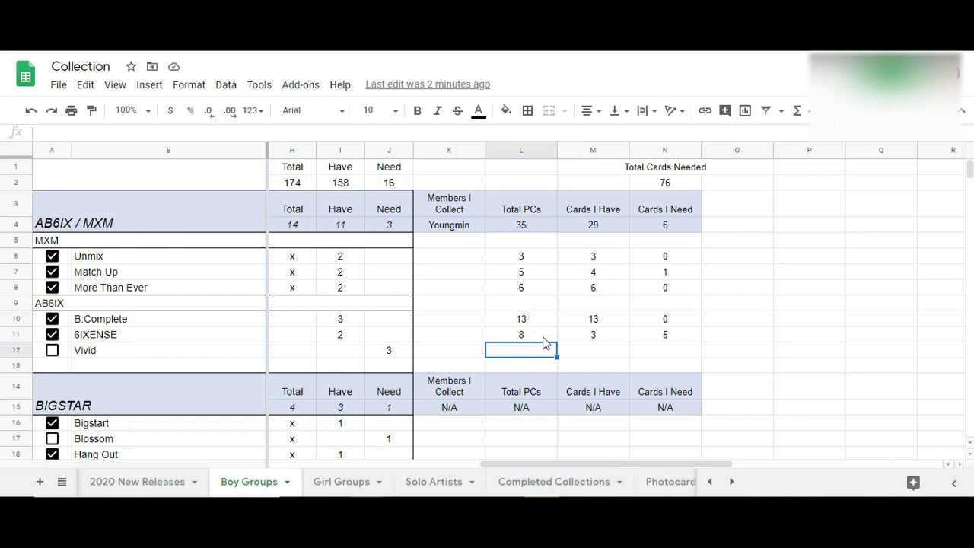
# - In the Boy Groups sheet, set Vivid's photocard counts to 9 total, 0 owned and 9 needed
pyautogui.write('9')
pyautogui.press('Tab')
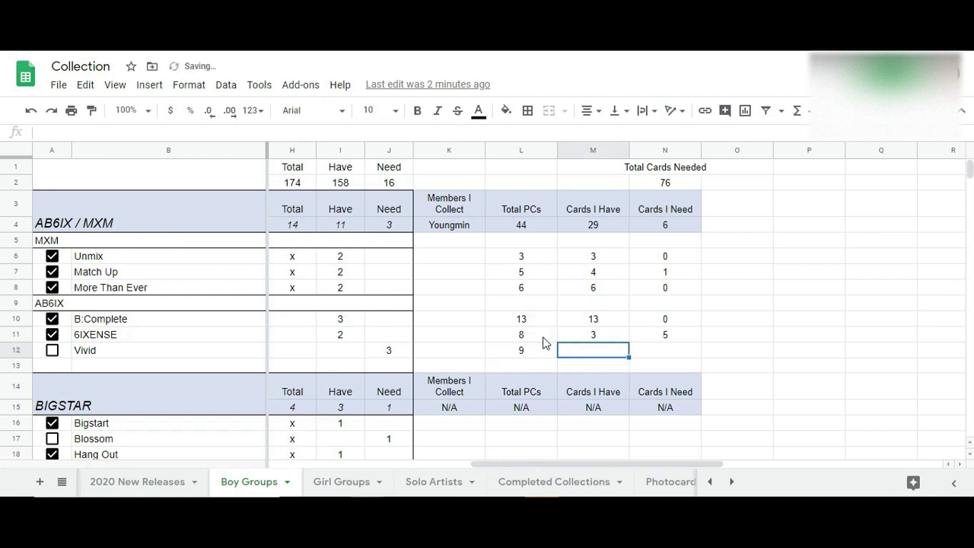
pyautogui.write('0')
pyautogui.press('Tab')
pyautogui.write('9')
pyautogui.press('Return')
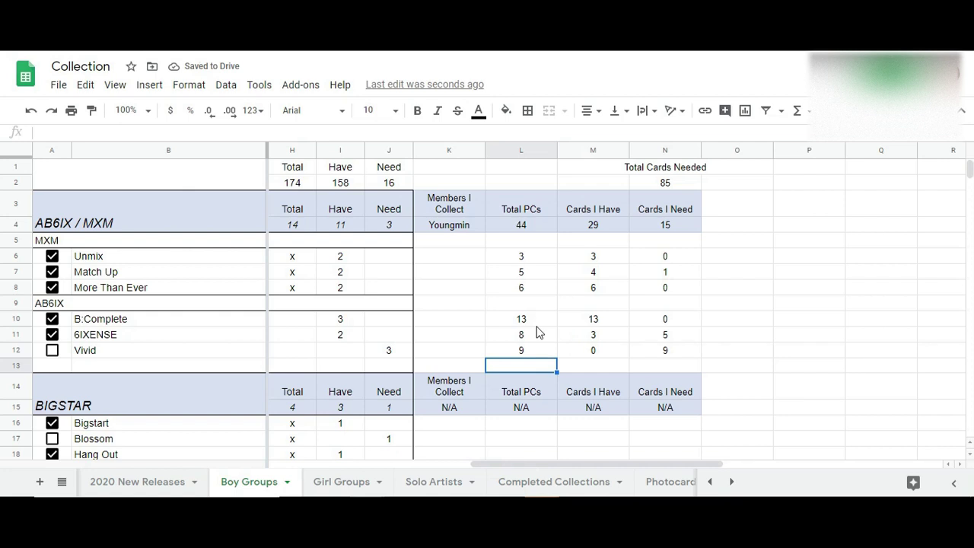
# - Look through the other boy groups' photocard counts down to NCT 127's Neo Zone: The Final Round
pyautogui.scroll(-3, 536, 329)
pyautogui.scroll(-2, 537, 329)
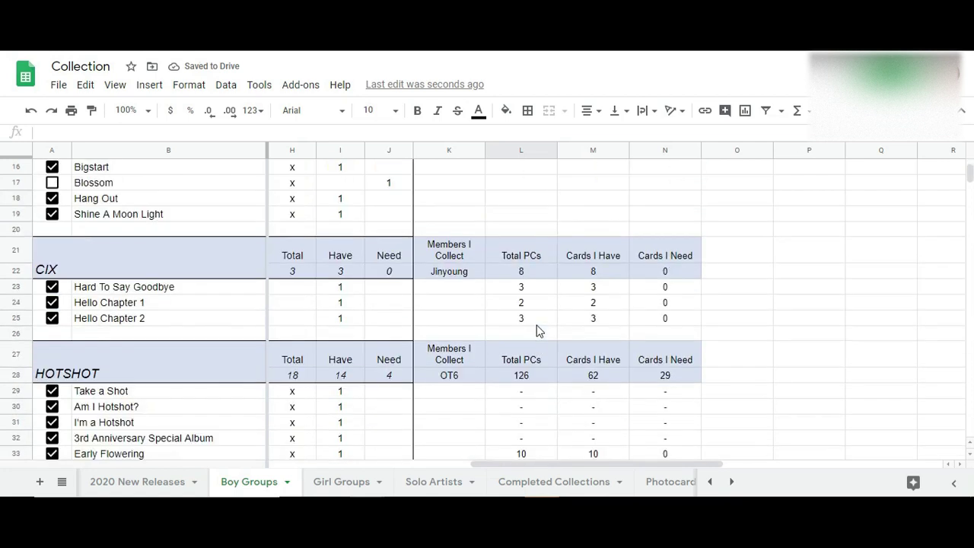
pyautogui.scroll(-3, 536, 325)
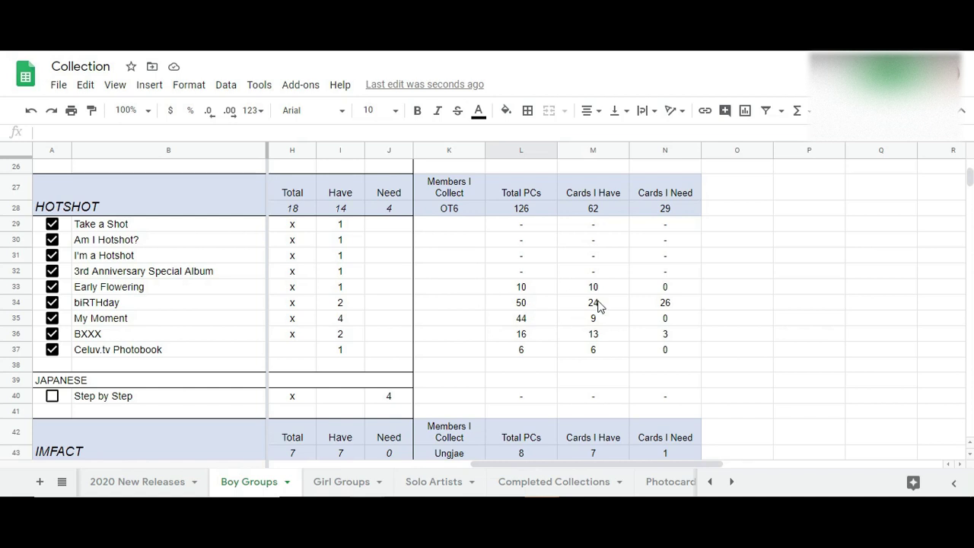
pyautogui.scroll(-3, 517, 275)
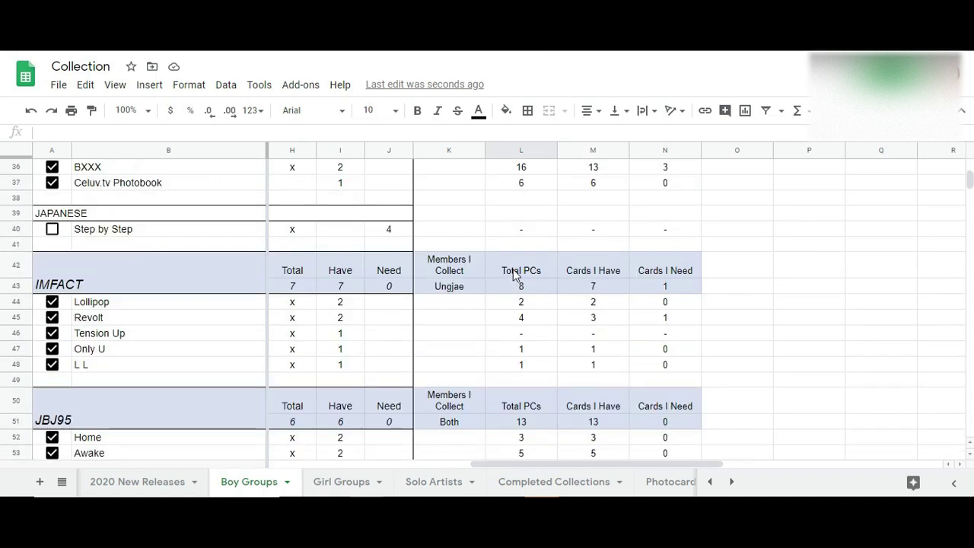
pyautogui.scroll(-2, 515, 274)
pyautogui.scroll(-3, 515, 274)
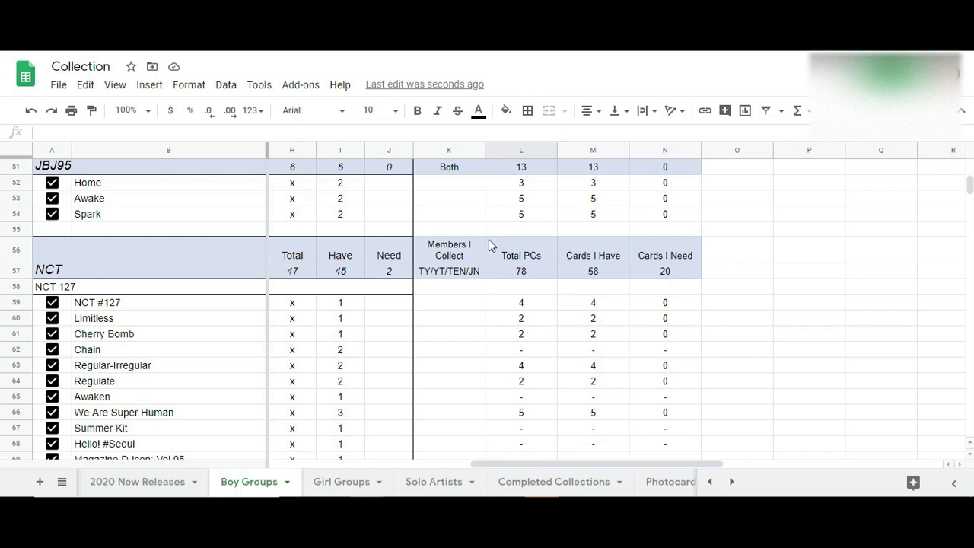
pyautogui.scroll(-3, 352, 271)
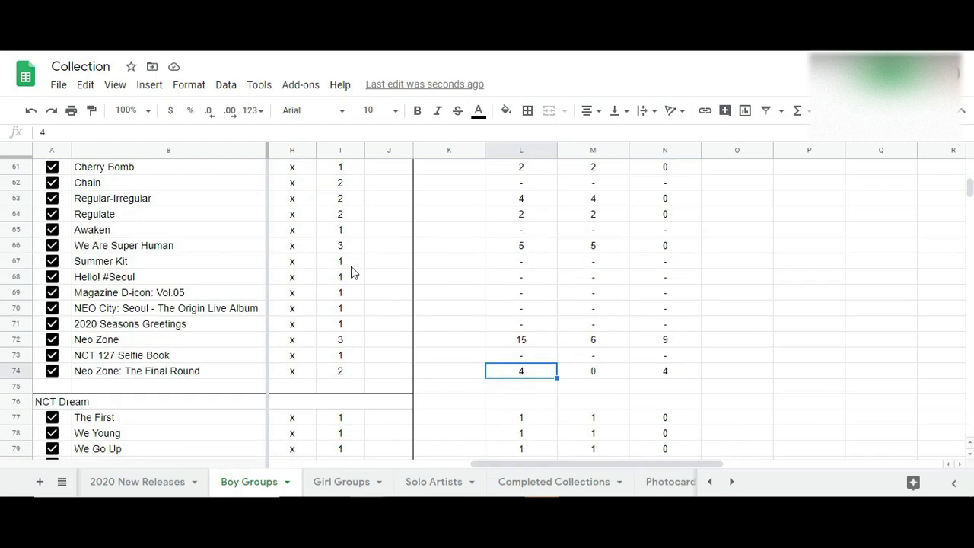
pyautogui.click(658, 342)
pyautogui.click(620, 345)
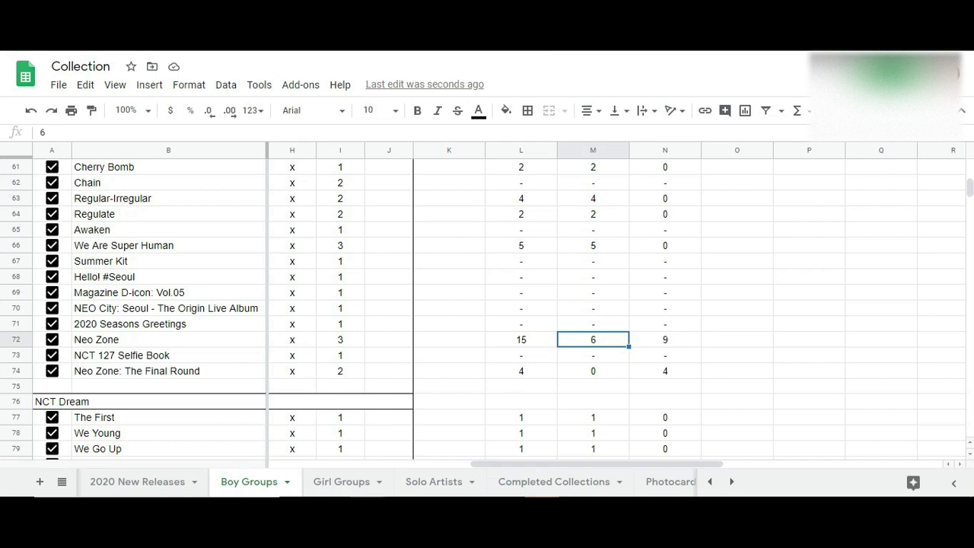
pyautogui.click(659, 340)
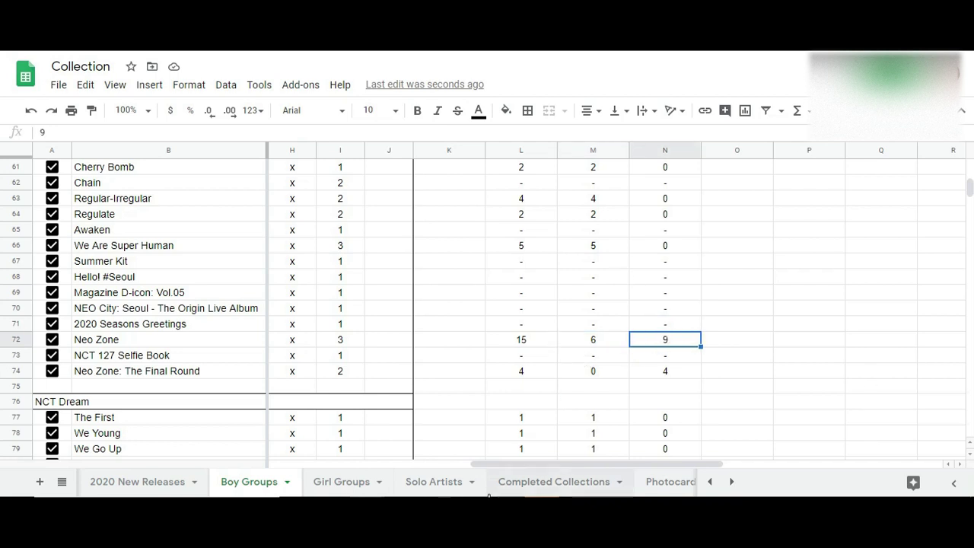
# - Set the number of owned photocards for NCT Dream's Reload to 1
pyautogui.scroll(-3, 561, 388)
pyautogui.press('Left')
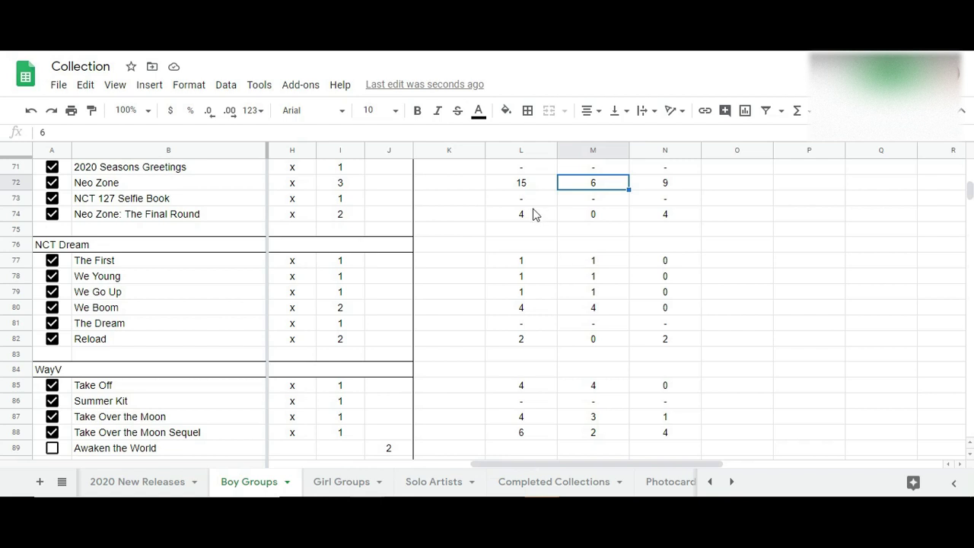
pyautogui.click(618, 340)
pyautogui.write('1')
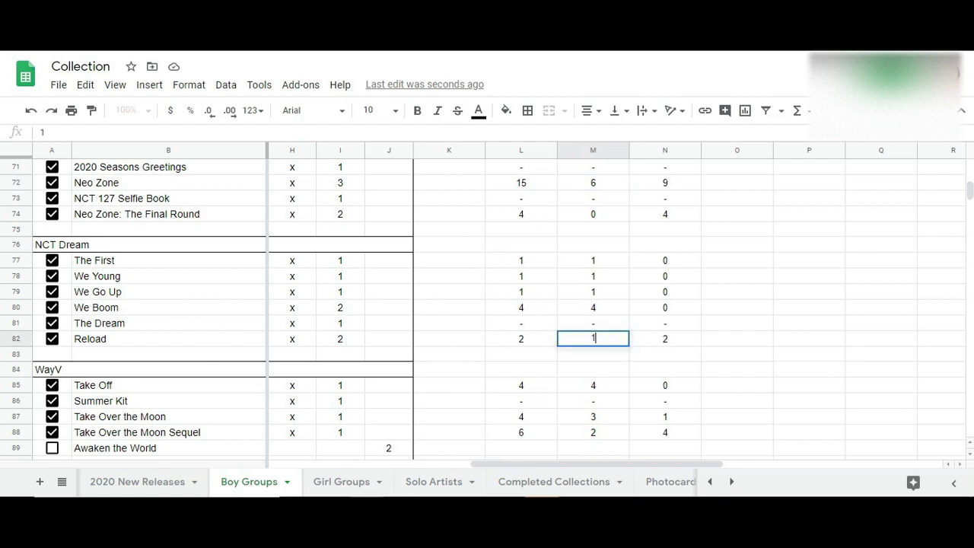
pyautogui.press('Tab')
pyautogui.press('Return')
# - Select the total photocards cell for WayV's Awaken the World, then switch to KPOPTOWN and open that album's Random Ver. product page
pyautogui.press('Down')
pyautogui.press('Down')
pyautogui.press('Down')
pyautogui.press('Down')
pyautogui.press('Down')
pyautogui.press('Down')
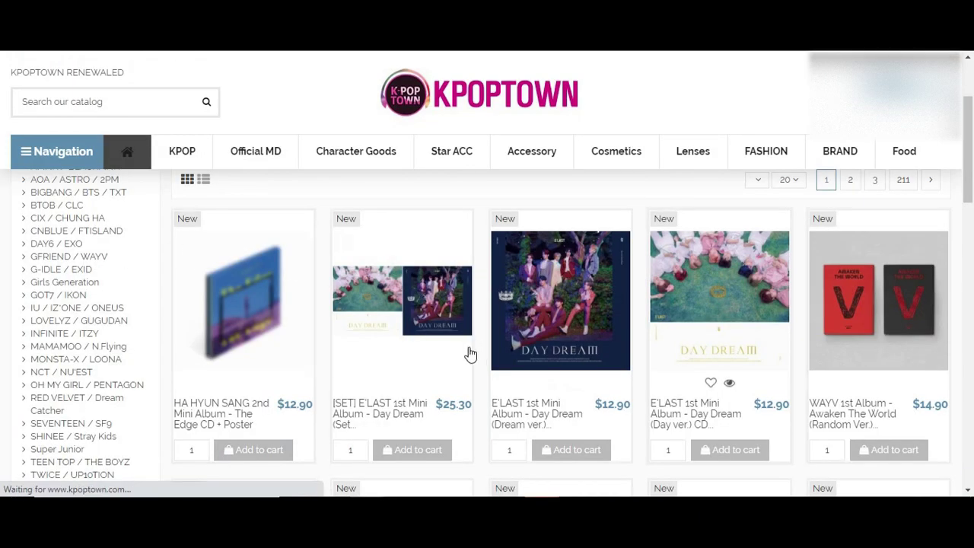
pyautogui.click(467, 353)
# - Look through the Awaken The World product images, from the photo book and discs through the posters to the photocards
pyautogui.scroll(-15, 467, 357)
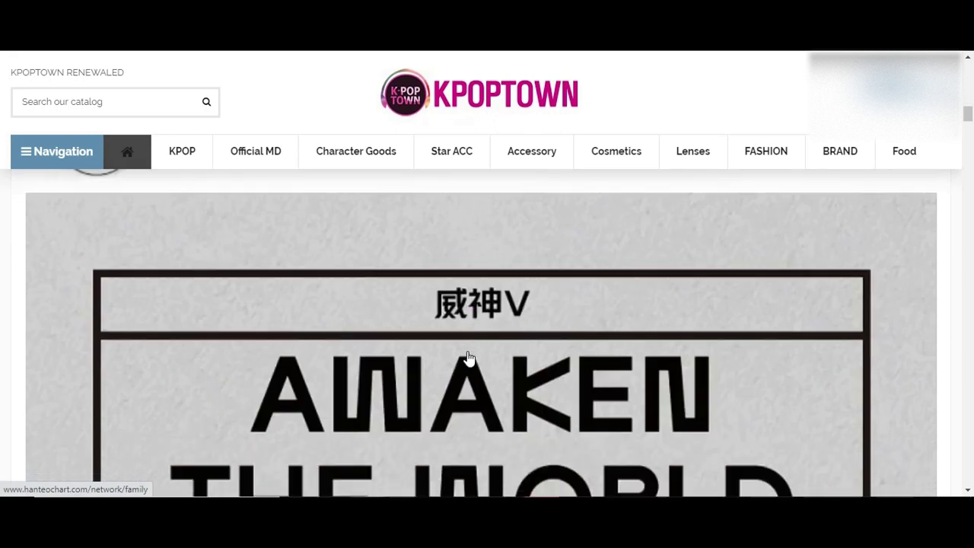
pyautogui.scroll(-15, 469, 359)
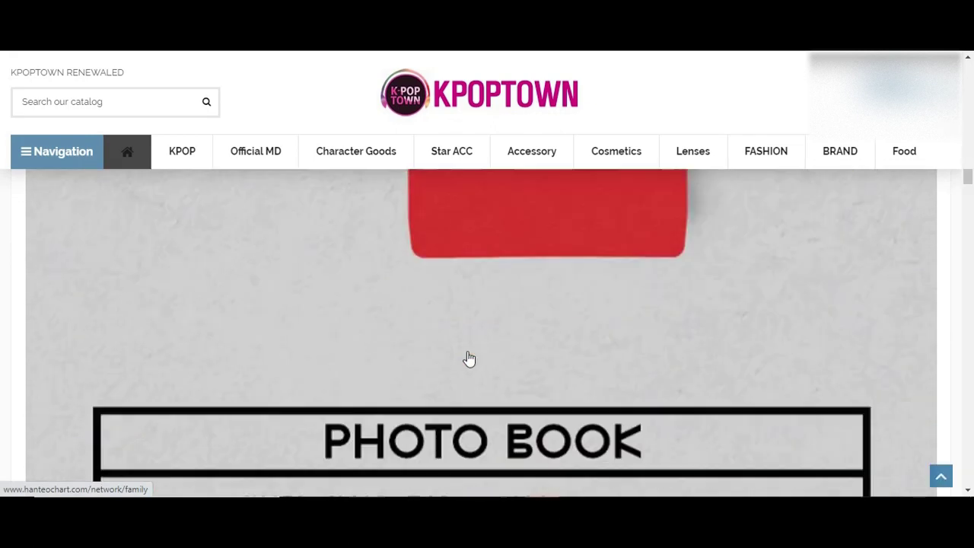
pyautogui.scroll(-15, 468, 357)
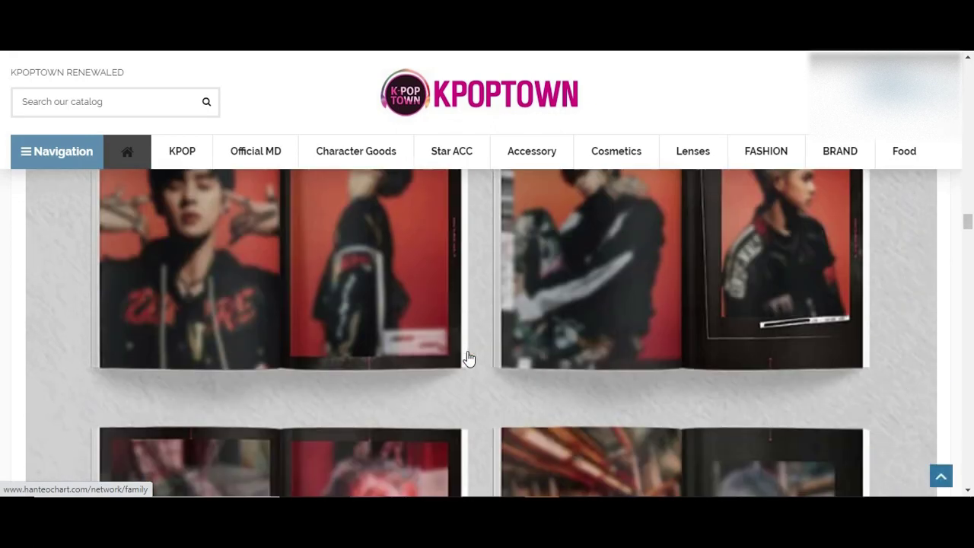
pyautogui.scroll(-15, 465, 355)
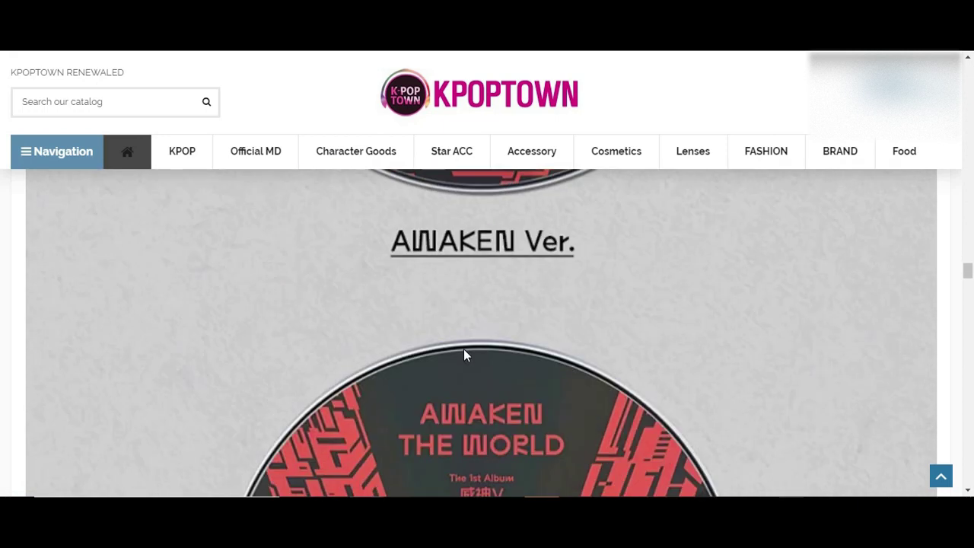
pyautogui.scroll(-15, 465, 350)
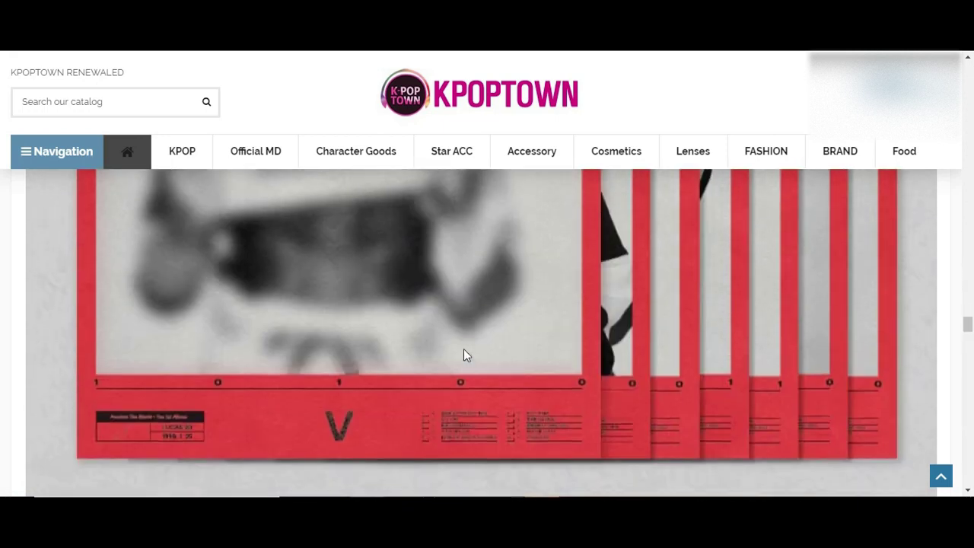
pyautogui.scroll(-15, 464, 354)
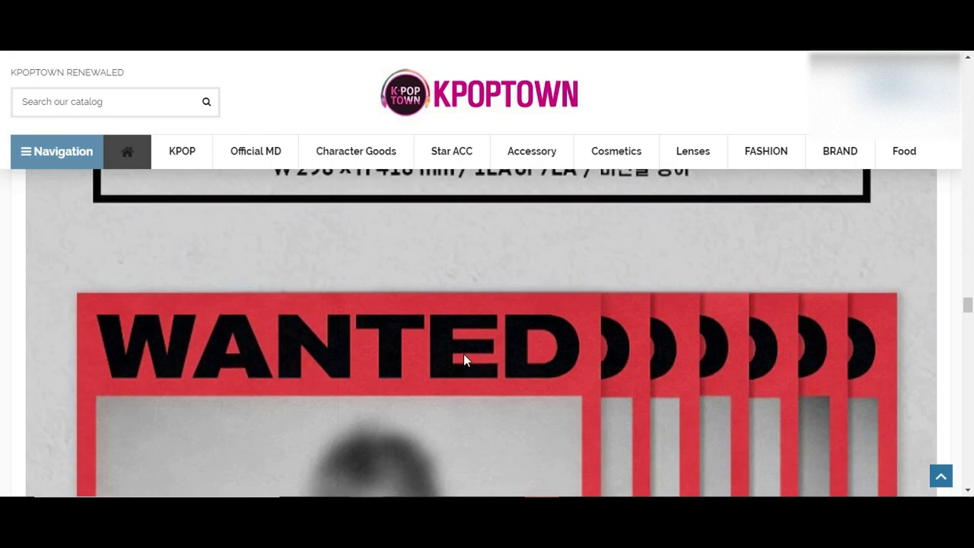
pyautogui.scroll(-15, 464, 354)
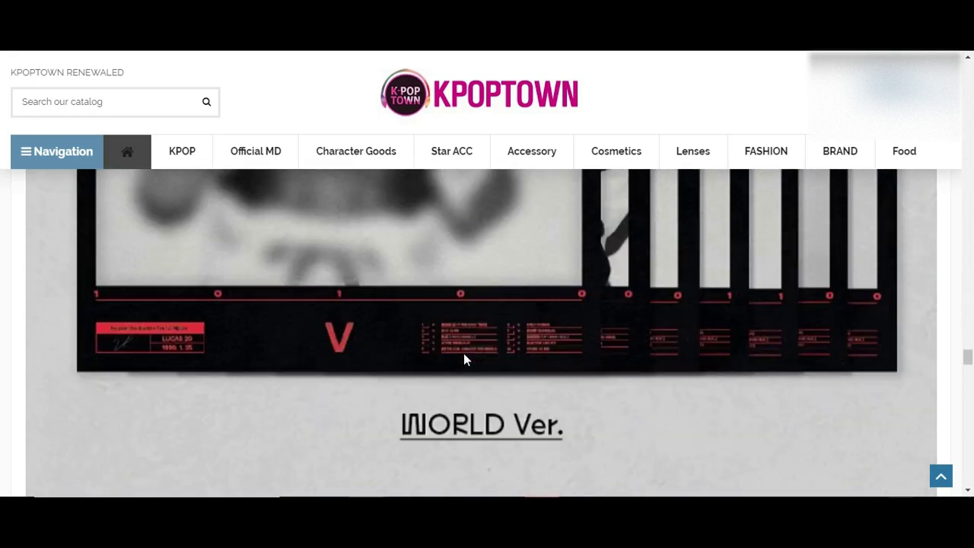
pyautogui.scroll(2, 463, 359)
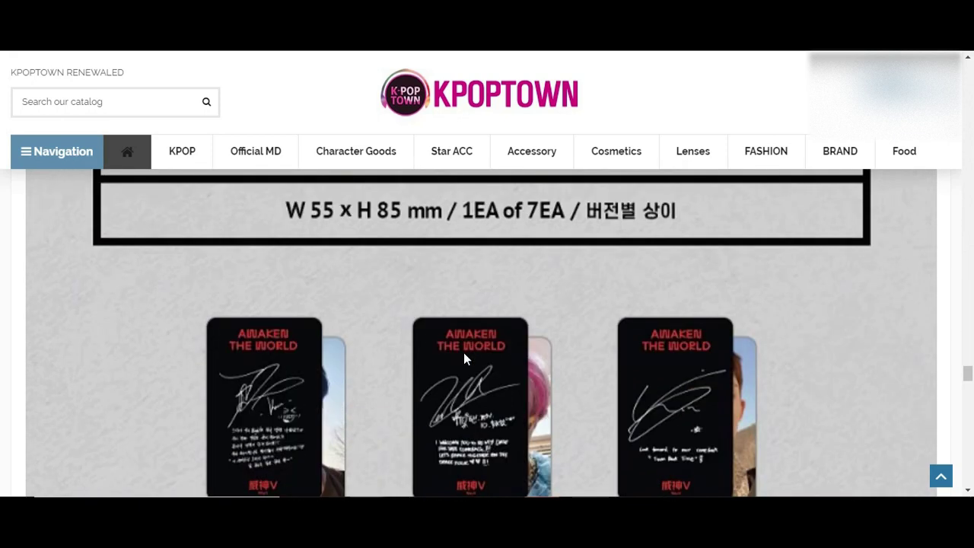
# - Examine the photocards and circle cards offered for both versions of Awaken The World
pyautogui.scroll(-8, 464, 359)
pyautogui.scroll(4, 463, 352)
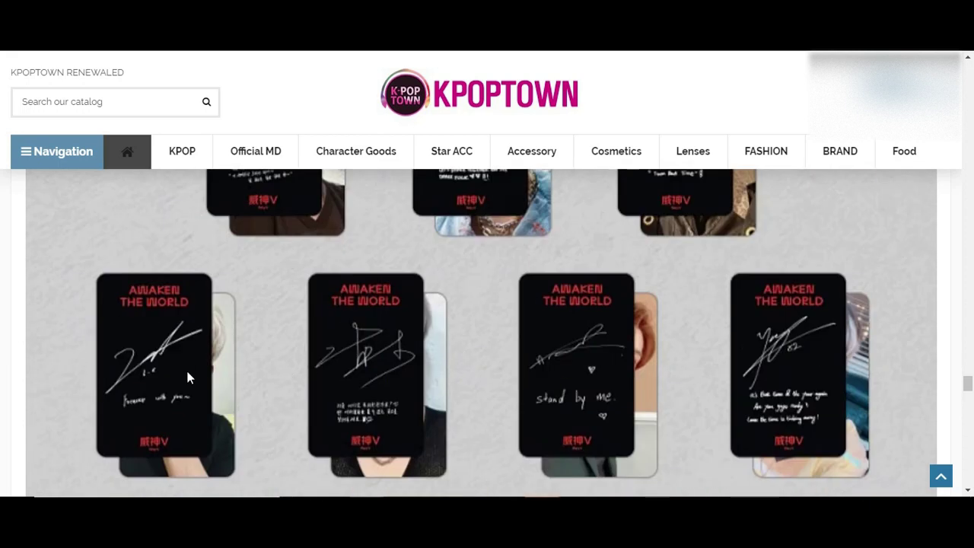
pyautogui.scroll(2, 178, 355)
pyautogui.scroll(-1, 178, 354)
pyautogui.scroll(1, 179, 354)
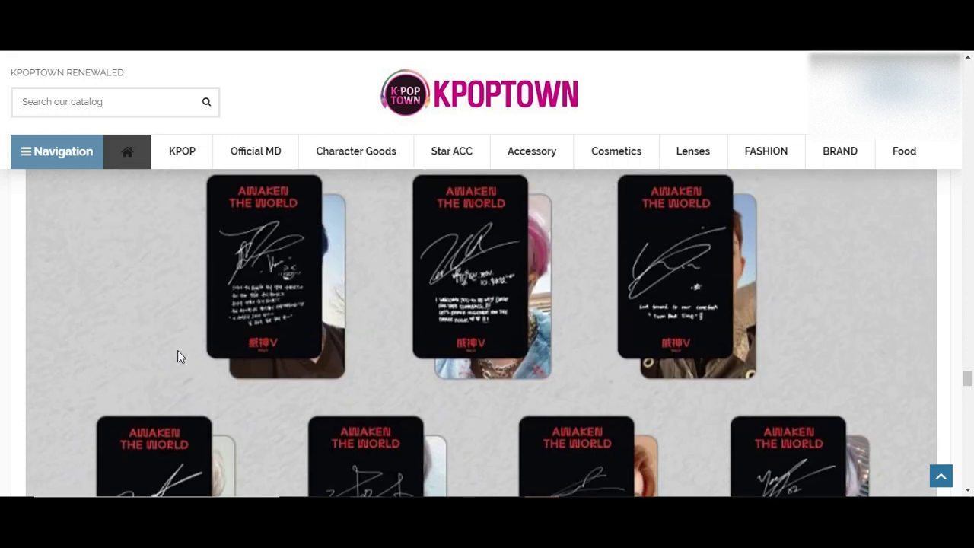
pyautogui.scroll(-2, 178, 356)
pyautogui.scroll(-6, 223, 305)
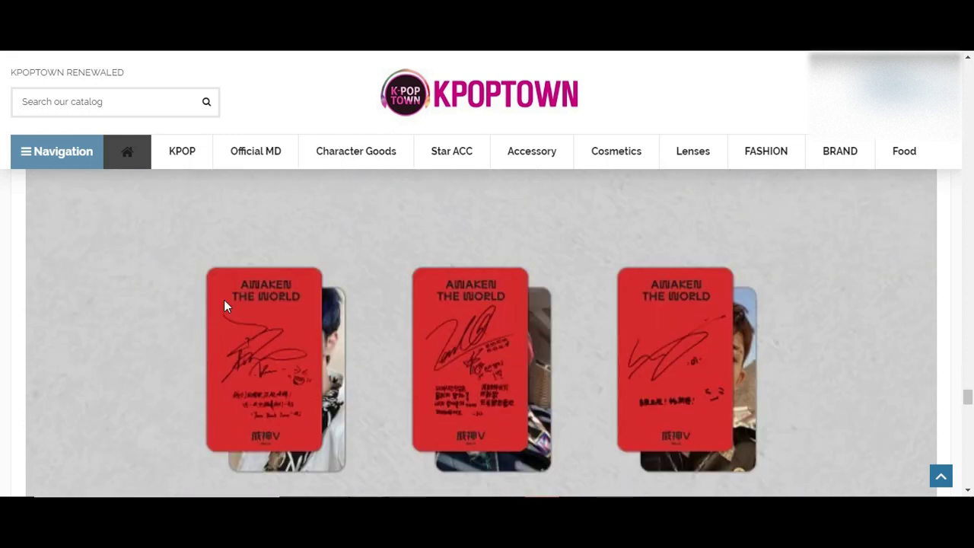
pyautogui.scroll(1, 223, 308)
pyautogui.scroll(-3, 223, 307)
pyautogui.scroll(-8, 223, 307)
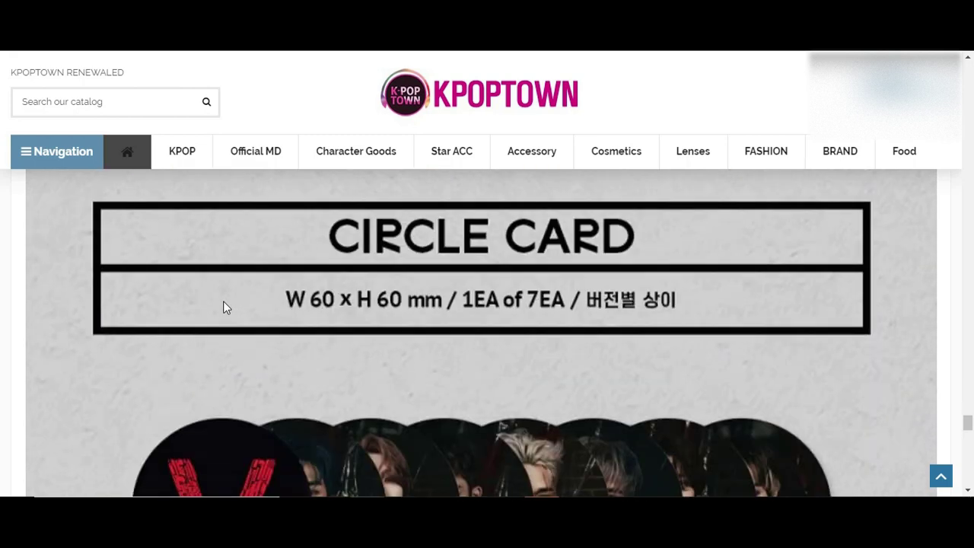
pyautogui.scroll(2, 223, 307)
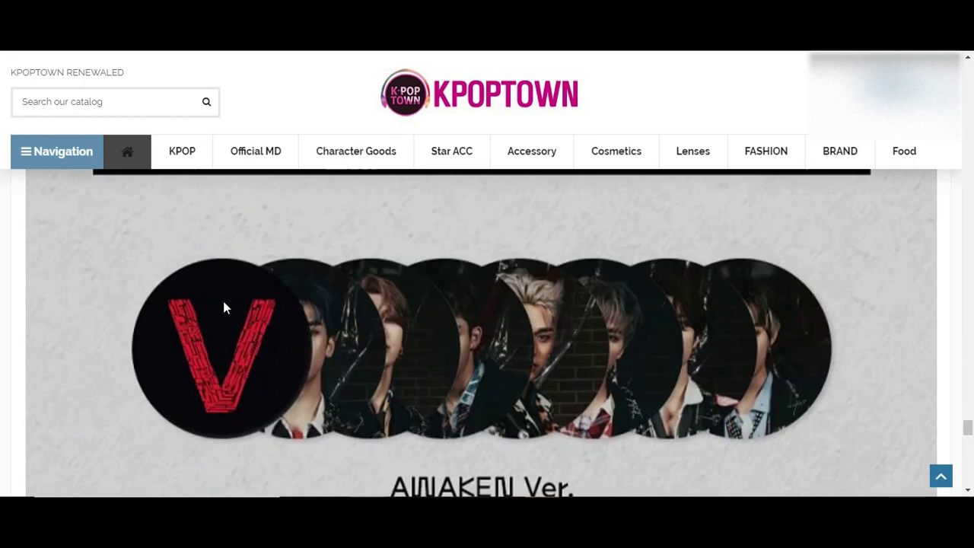
pyautogui.scroll(-10, 223, 307)
# - Back in the Boy Groups sheet, set Awaken the World's photocard counts to 6 total, 0 owned and 6 needed
pyautogui.scroll(15, 222, 304)
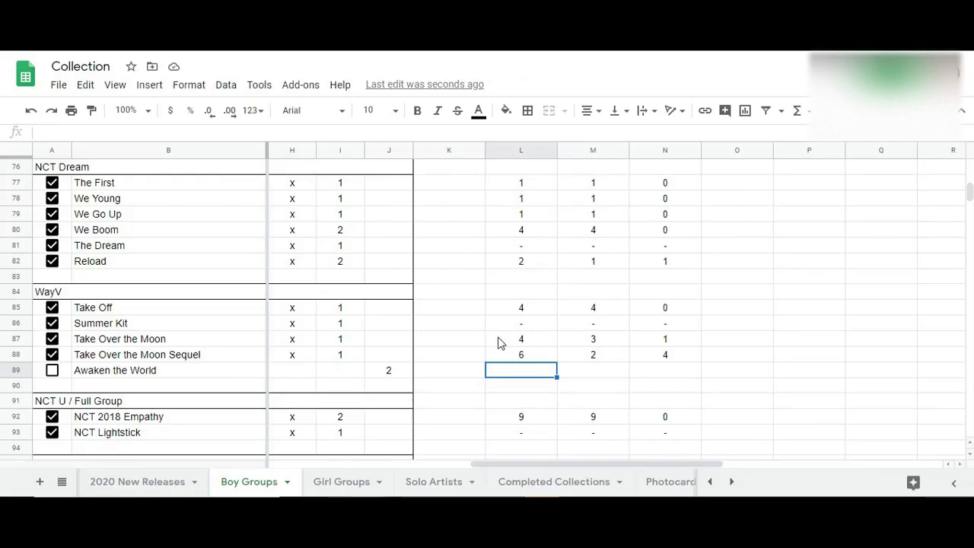
pyautogui.write('4')
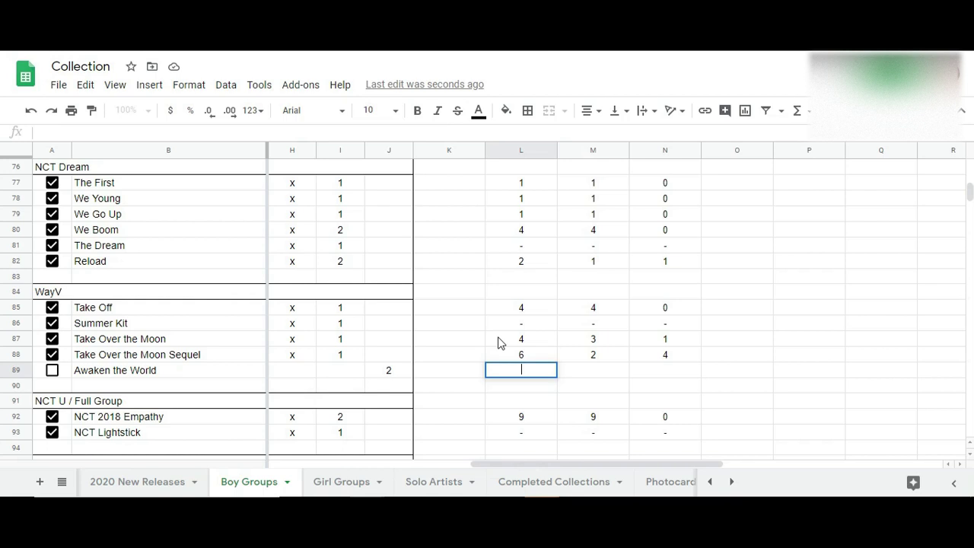
pyautogui.press('Tab')
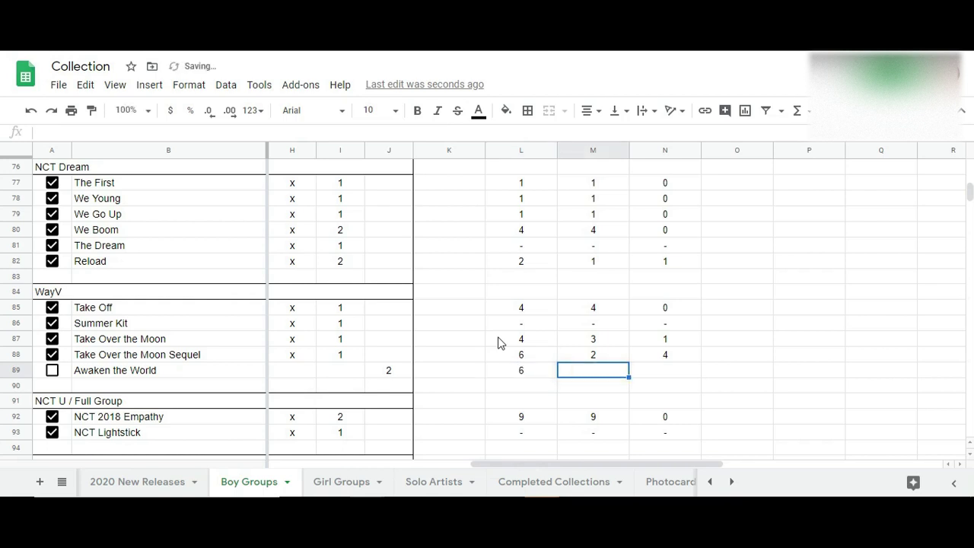
# - Set the total photocard count for NCT 2018 Empathy to 11
pyautogui.scroll(-5, 498, 342)
pyautogui.click(525, 262)
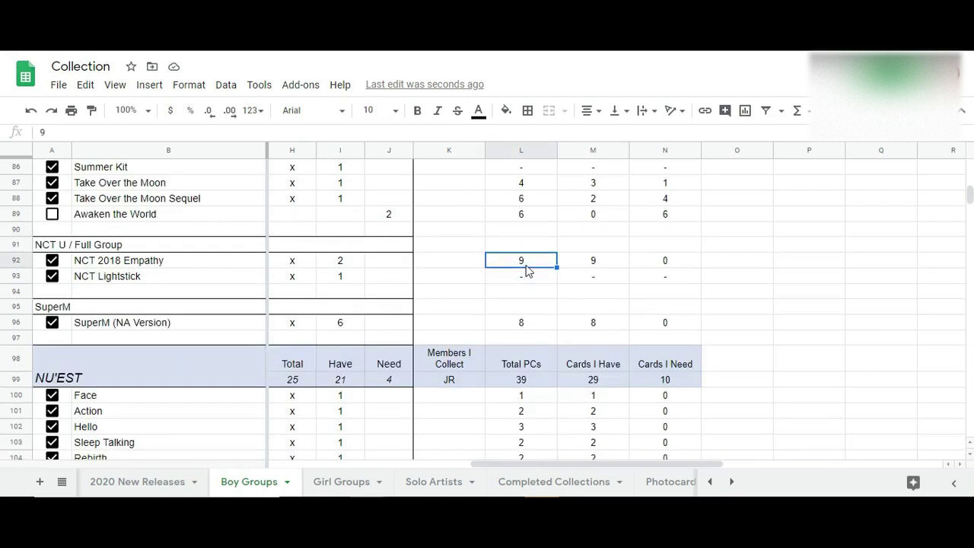
pyautogui.write('11')
pyautogui.press('Return')
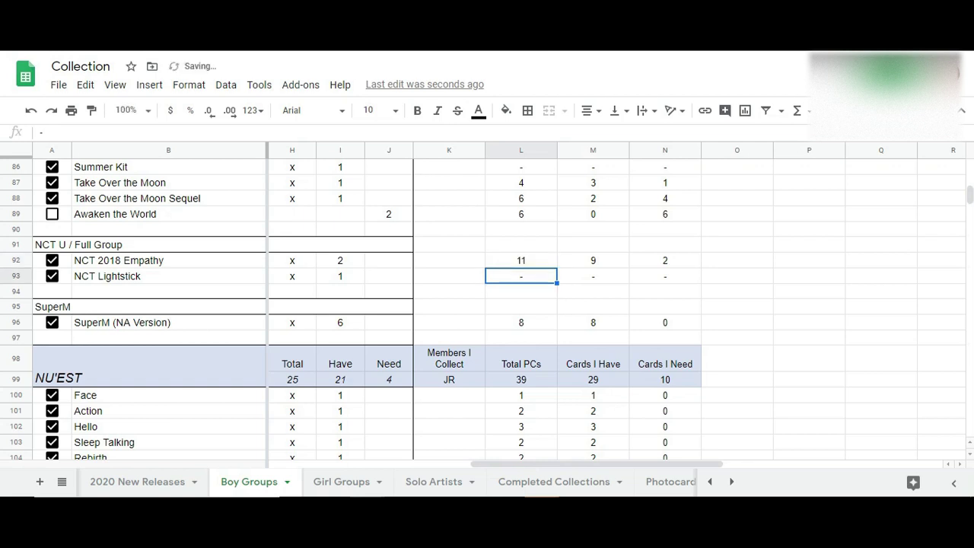
pyautogui.click(593, 260)
pyautogui.click(665, 276)
# - In the OneWe section, set One's photocard counts to 4 total, 0 owned and 4 needed
pyautogui.scroll(-10, 383, 191)
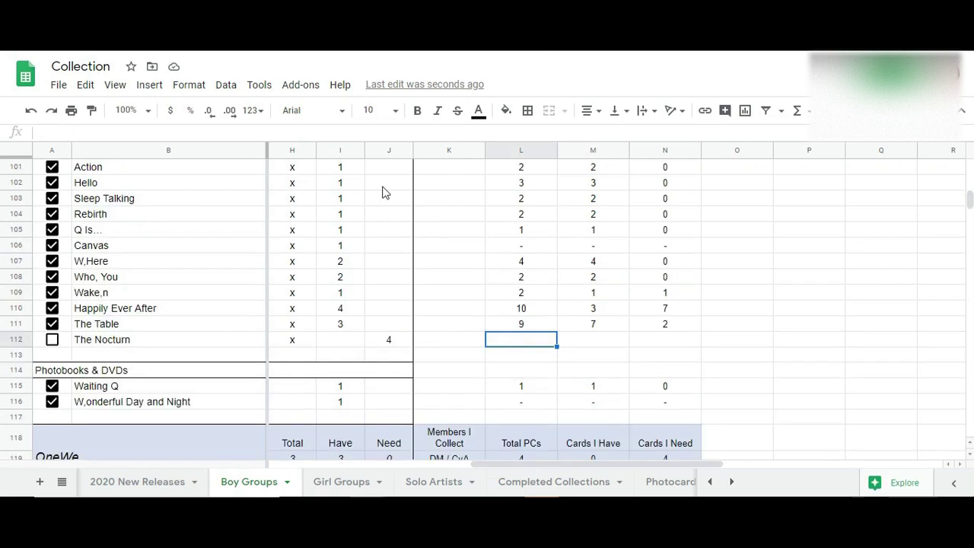
pyautogui.scroll(-2, 331, 211)
pyautogui.scroll(2, 331, 211)
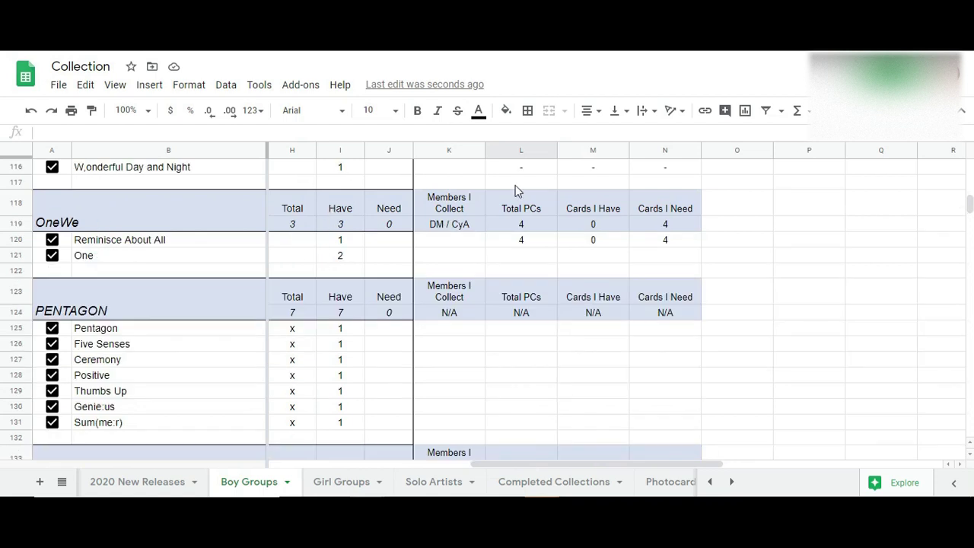
pyautogui.click(520, 240)
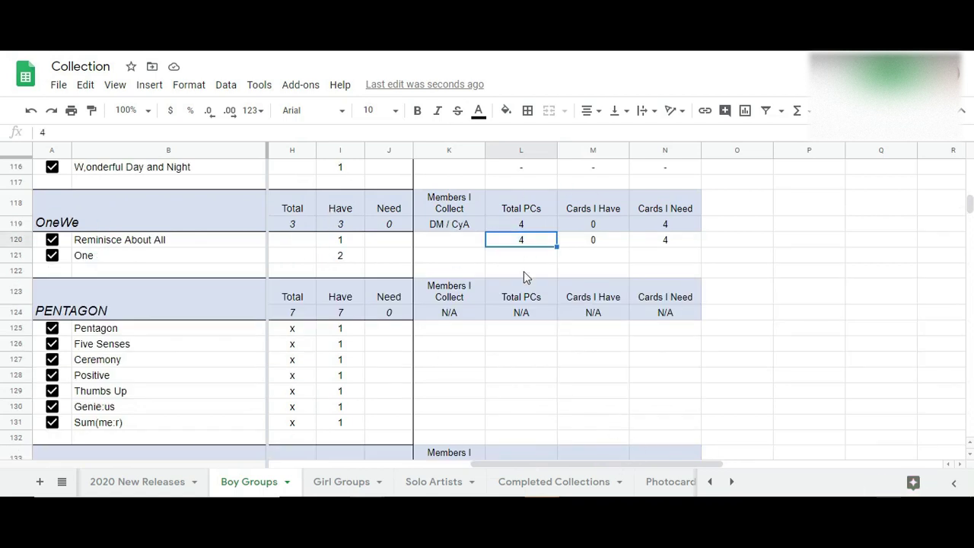
pyautogui.click(521, 256)
pyautogui.write('4')
pyautogui.press('Tab')
pyautogui.press('Tab')
pyautogui.press('Return')
# - Clear the total, owned and needed photocard counts from OneWe's Reminisce About All row
pyautogui.press('Up')
pyautogui.press('Up')
pyautogui.press('Right')
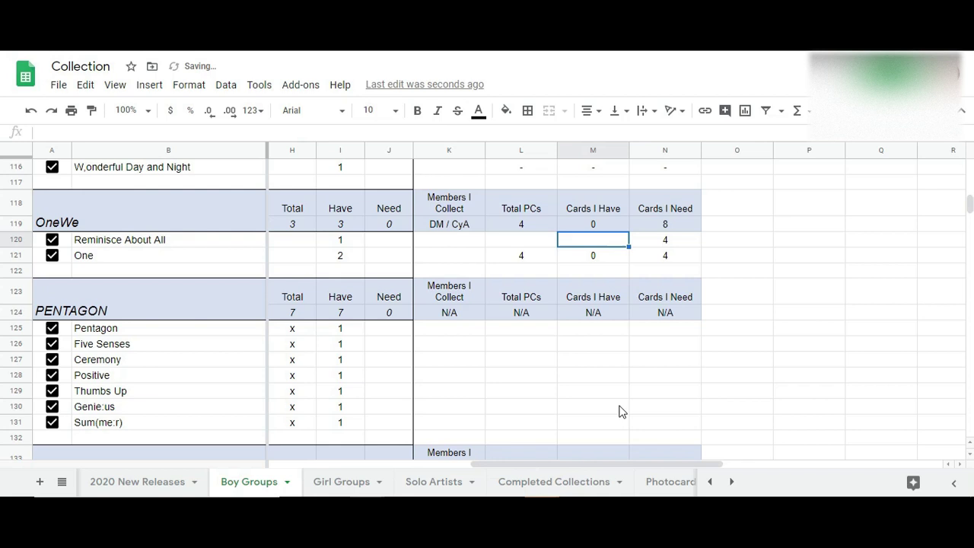
pyautogui.press('Right')
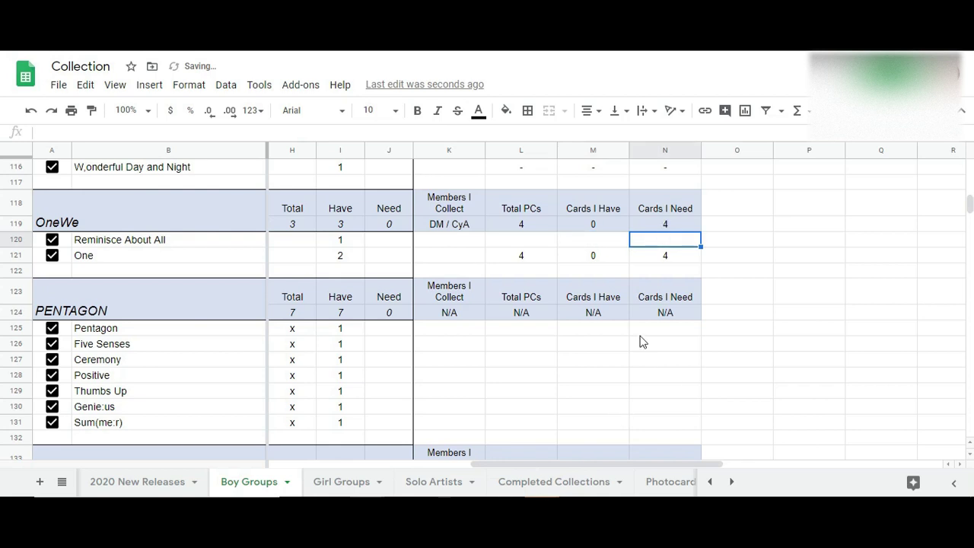
# - In the We In The Zone section, set the number of owned photocards for Weeee! to 12
pyautogui.scroll(-2, 510, 257)
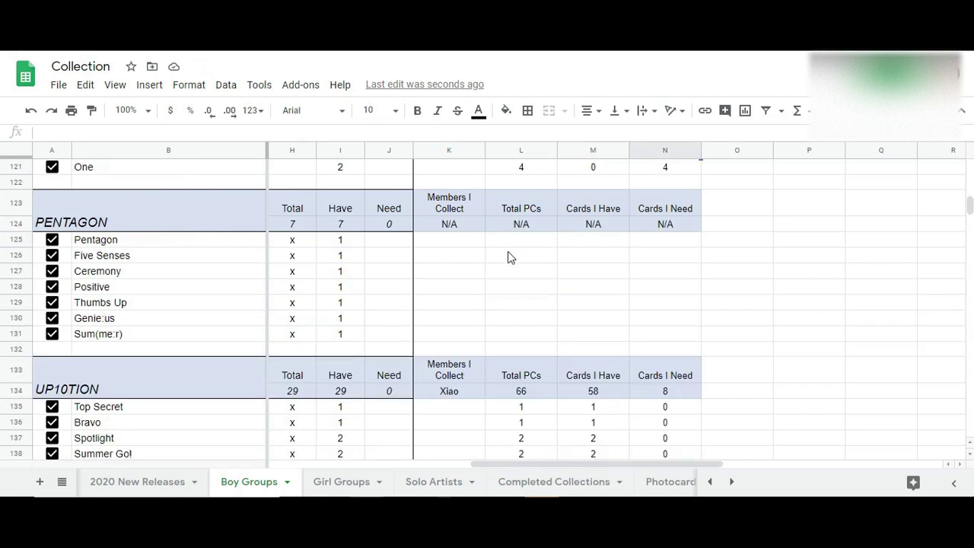
pyautogui.scroll(-2, 508, 262)
pyautogui.scroll(-2, 508, 265)
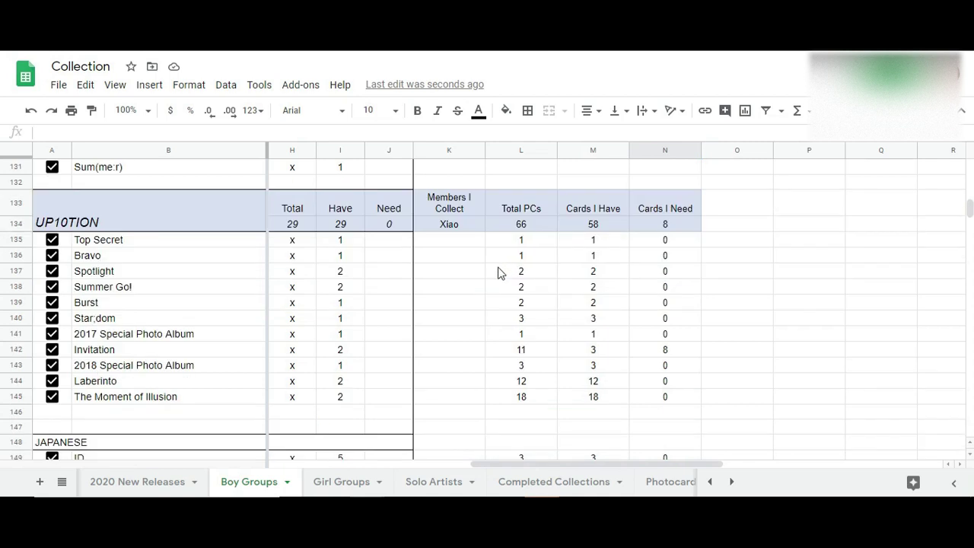
pyautogui.scroll(-2, 495, 251)
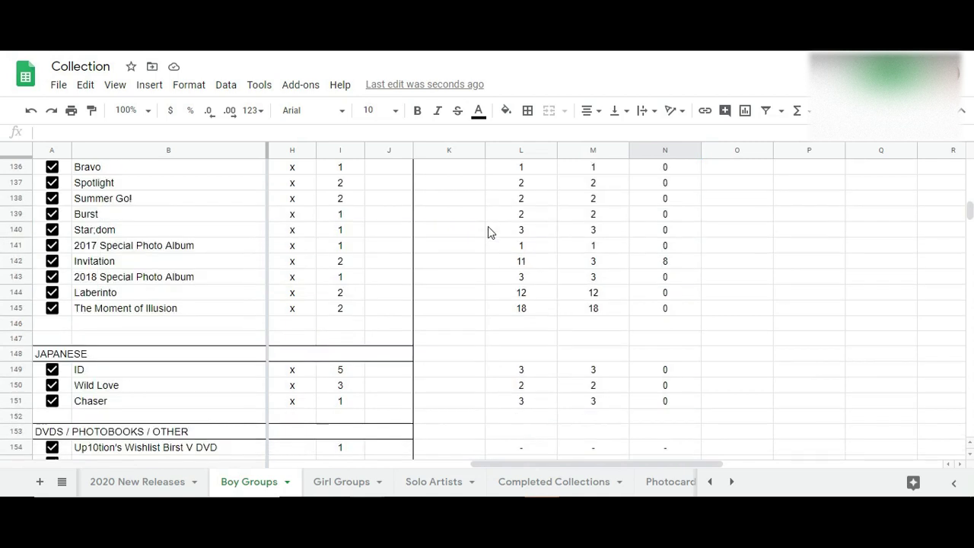
pyautogui.scroll(-5, 184, 282)
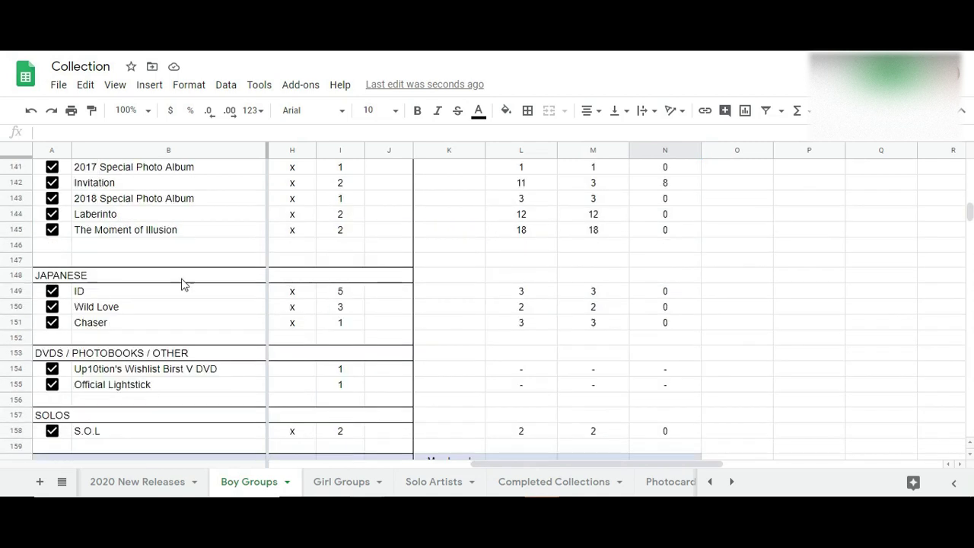
pyautogui.scroll(-2, 218, 289)
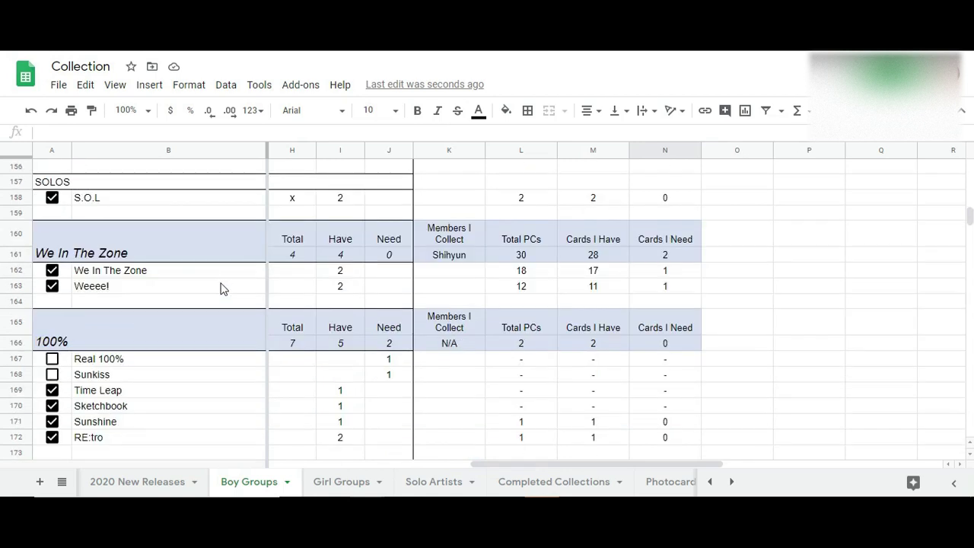
pyautogui.click(584, 286)
pyautogui.write('12')
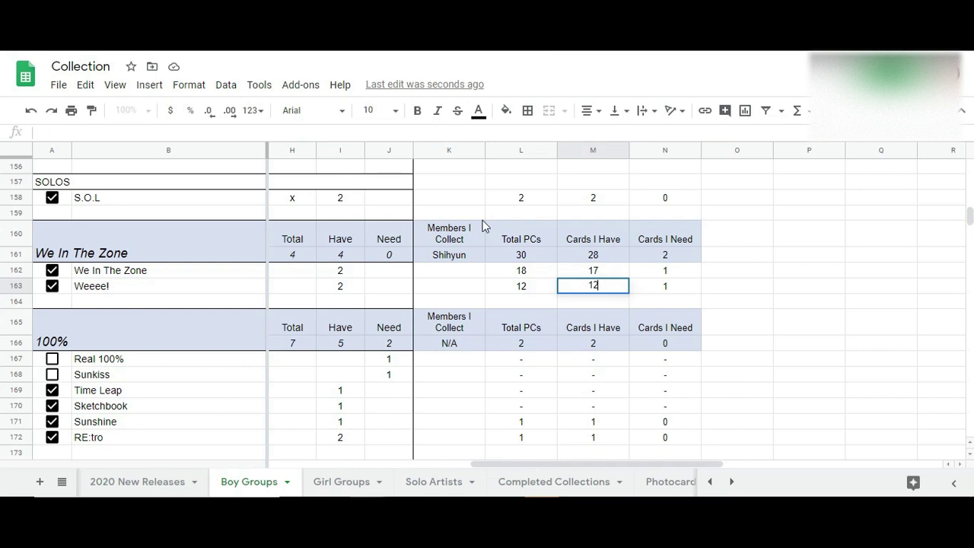
pyautogui.press('Tab')
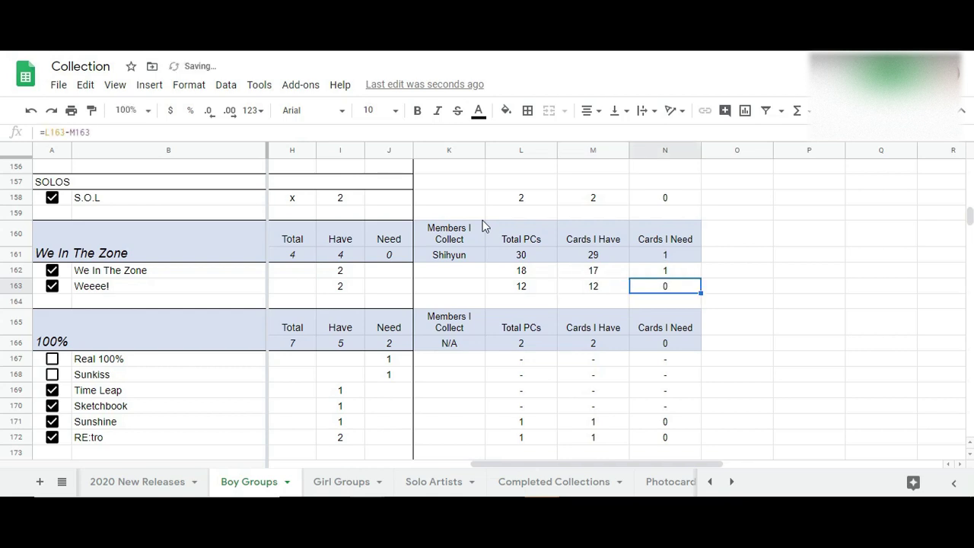
# - On the Girl Groups sheet, set the number of owned photocards for Twice's Fancy You to 20
pyautogui.scroll(-2, 583, 333)
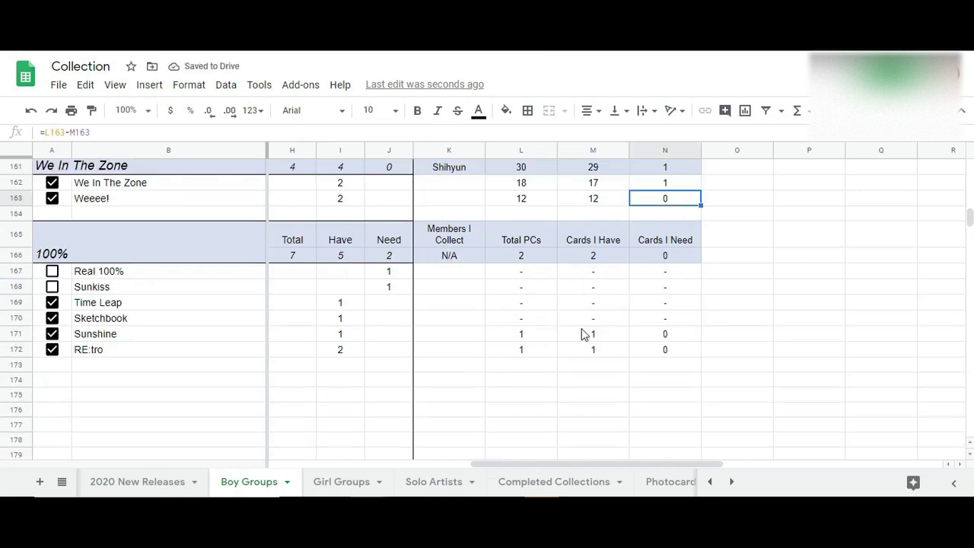
pyautogui.scroll(20, 583, 332)
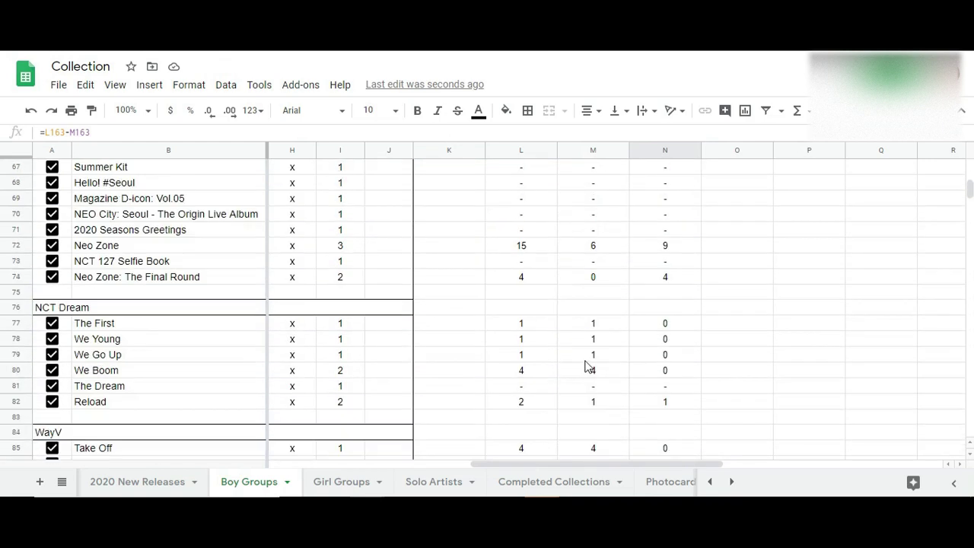
pyautogui.click(346, 482)
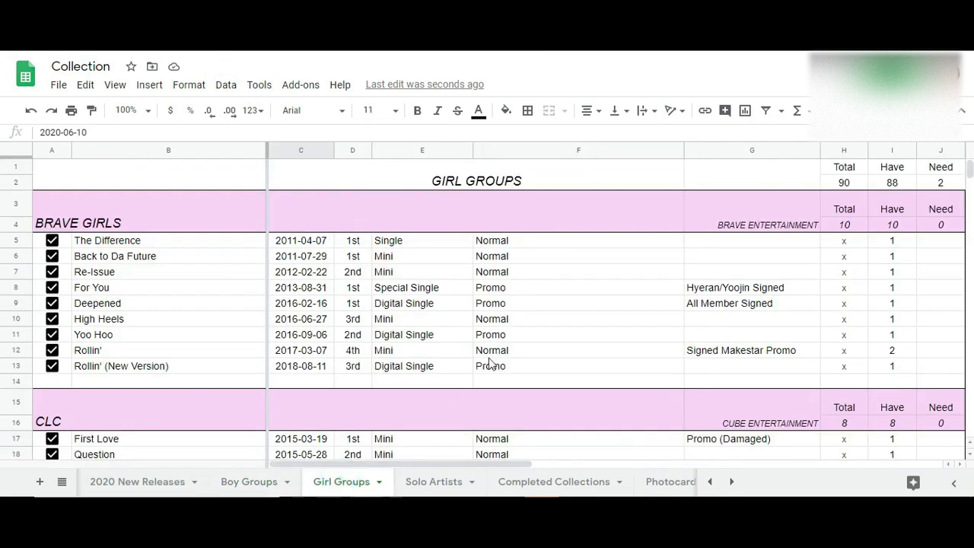
pyautogui.moveTo(424, 467); pyautogui.dragTo(642, 463)
pyautogui.scroll(-3, 555, 374)
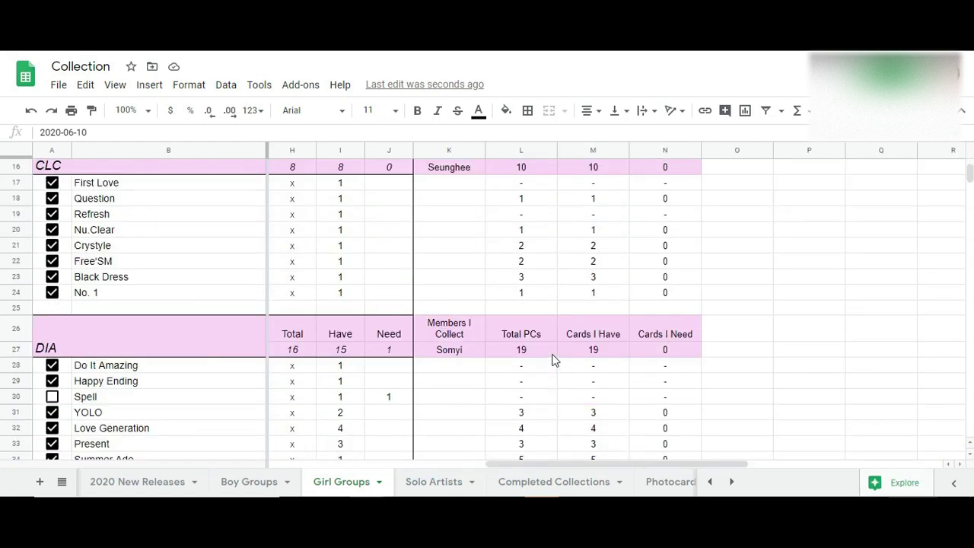
pyautogui.scroll(-1, 555, 360)
pyautogui.scroll(-1, 555, 361)
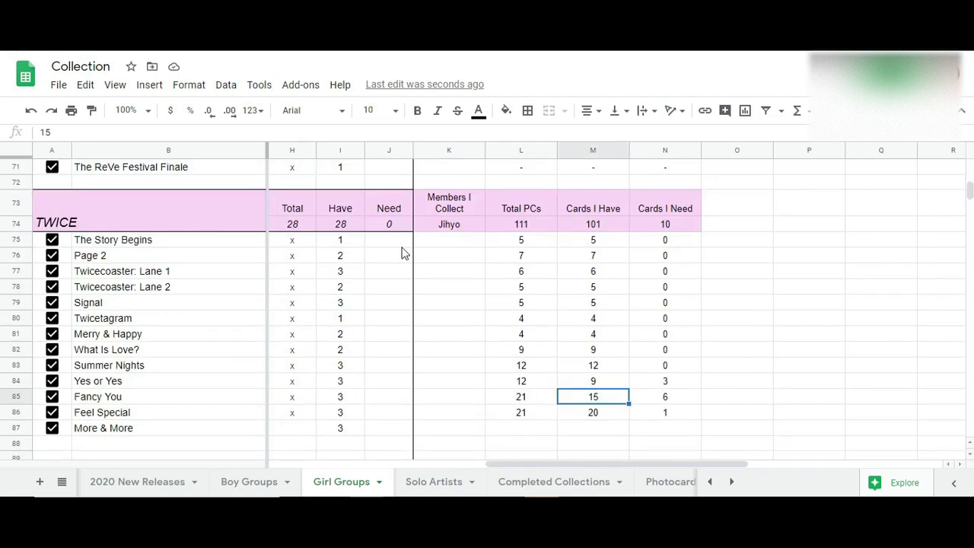
pyautogui.write('20')
pyautogui.press('Return')
pyautogui.click(550, 427)
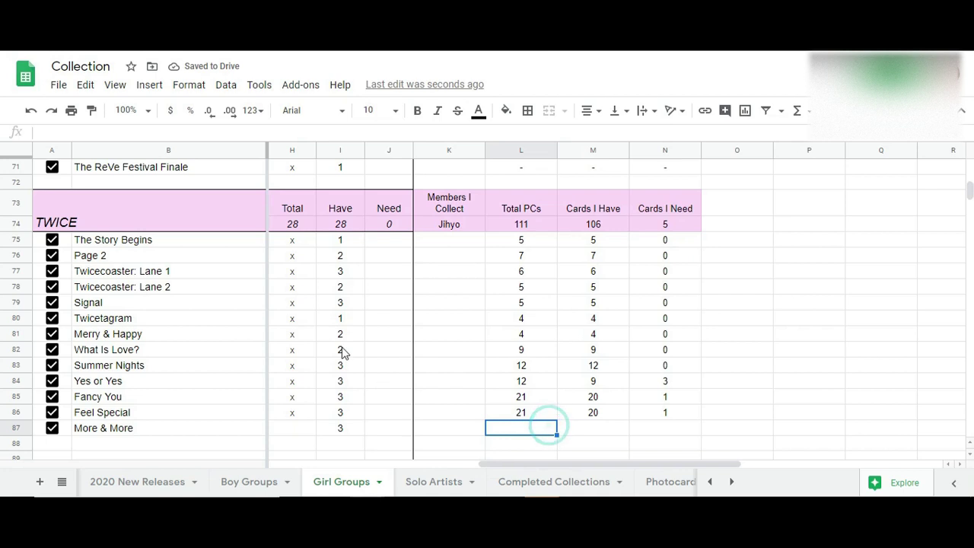
# - Open the 2020 New Releases sheet and go to the May releases
pyautogui.scroll(-1, 388, 305)
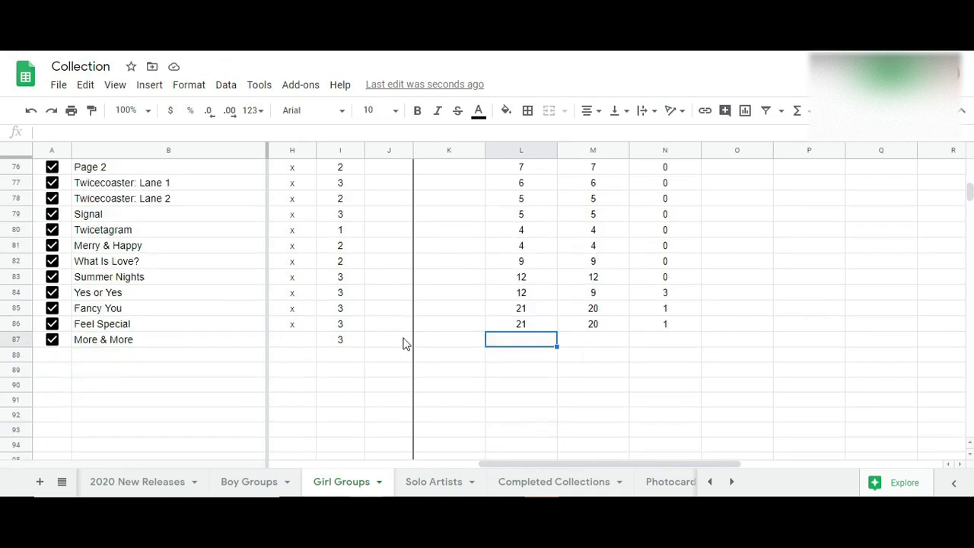
pyautogui.scroll(3, 426, 365)
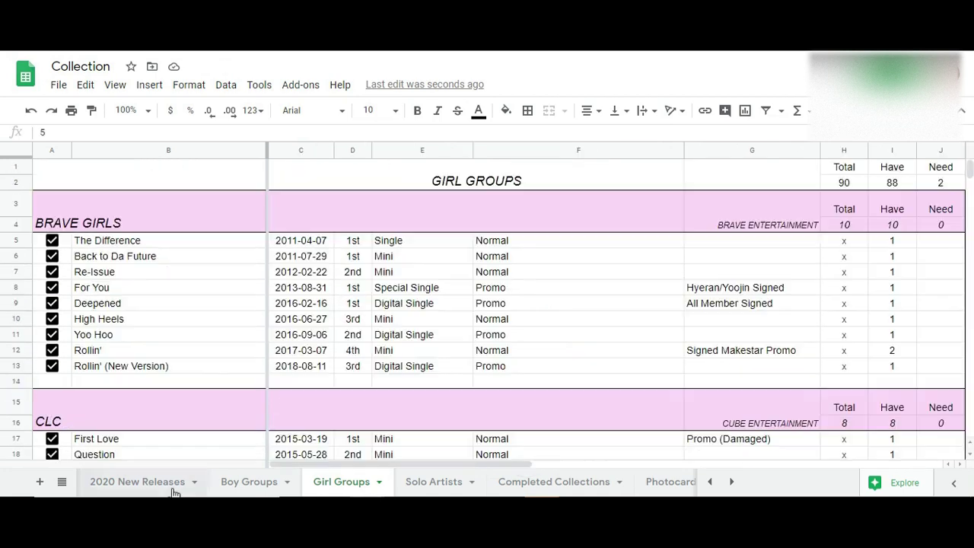
pyautogui.click(125, 484)
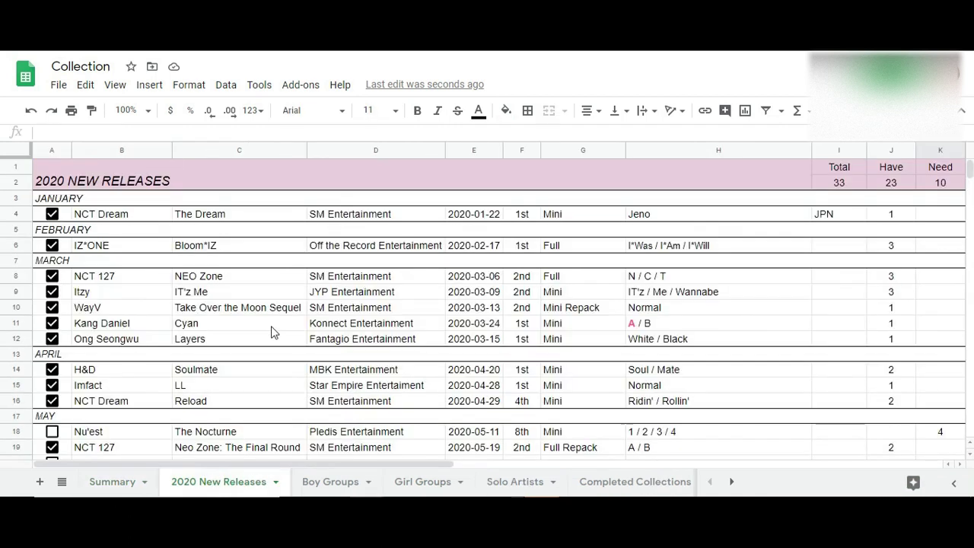
pyautogui.scroll(-5, 274, 331)
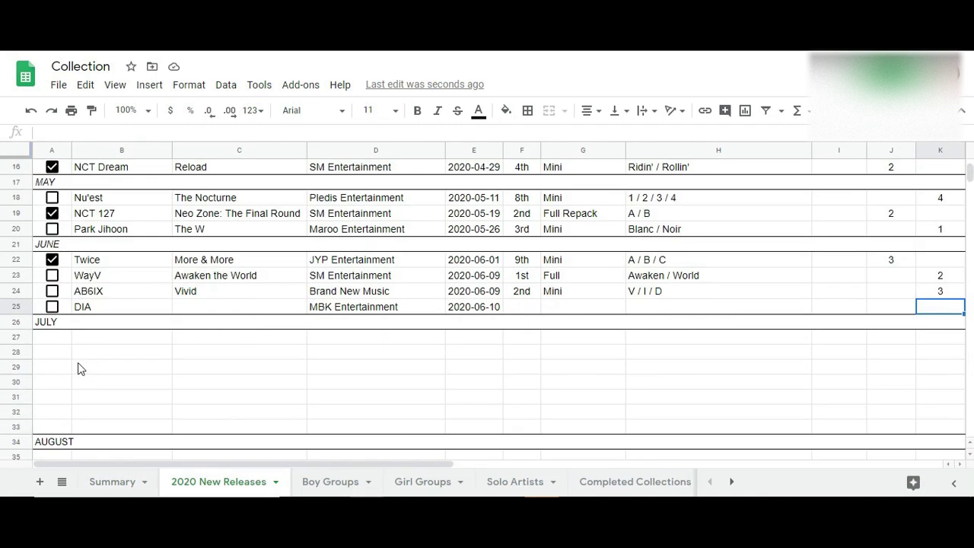
pyautogui.scroll(2, 82, 367)
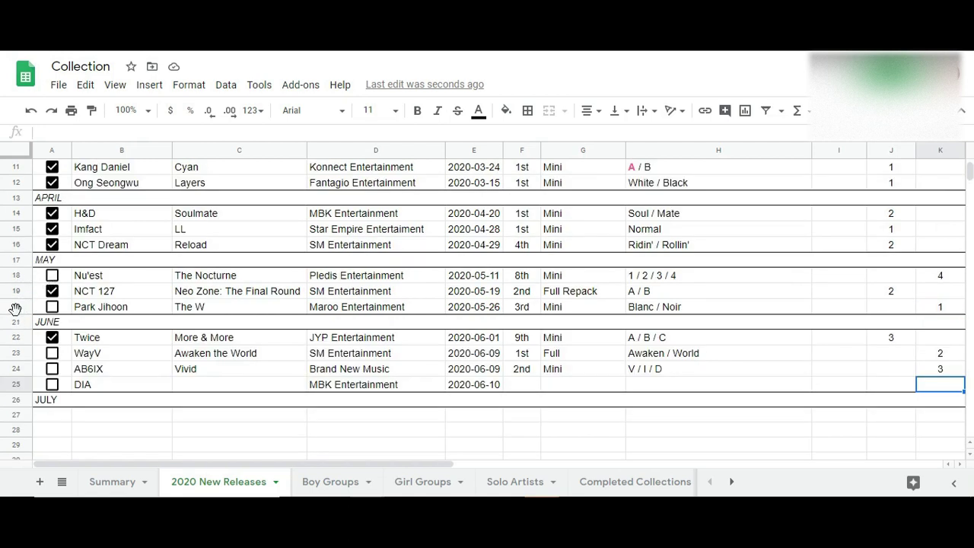
pyautogui.rightClick(17, 307)
pyautogui.click(97, 212)
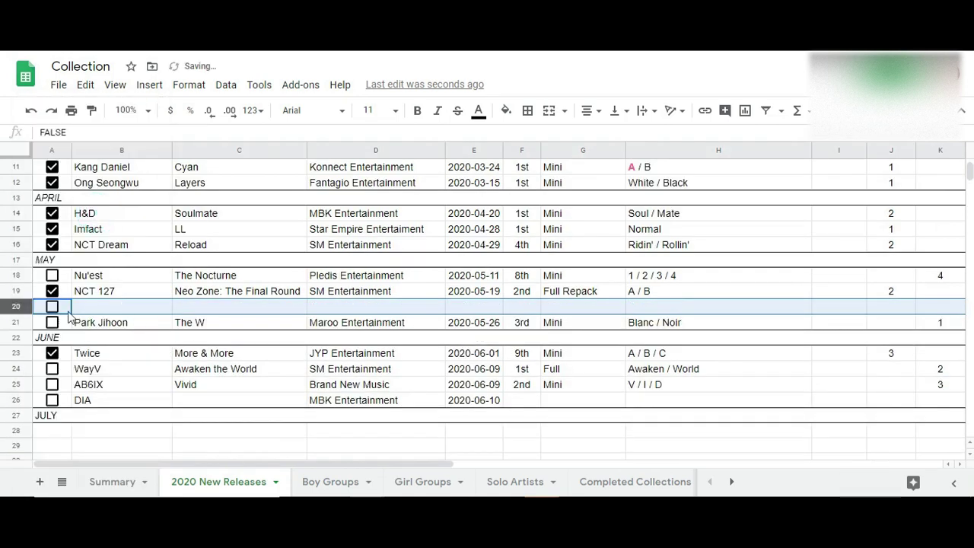
pyautogui.hotkey('ctrl', 'z')
# - Insert a row below Park Jihoon's The W in the May section and enter OneWe as the artist
pyautogui.rightClick(16, 306)
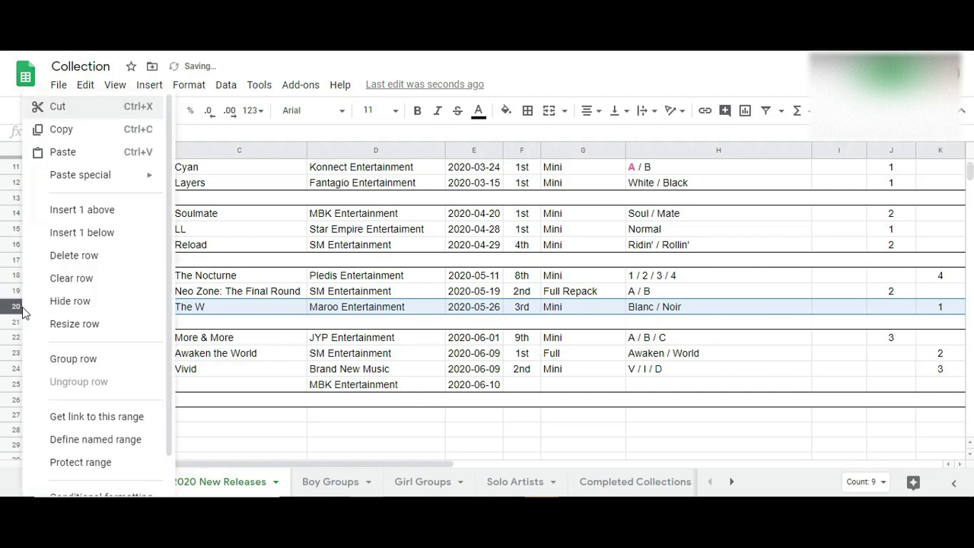
pyautogui.click(110, 232)
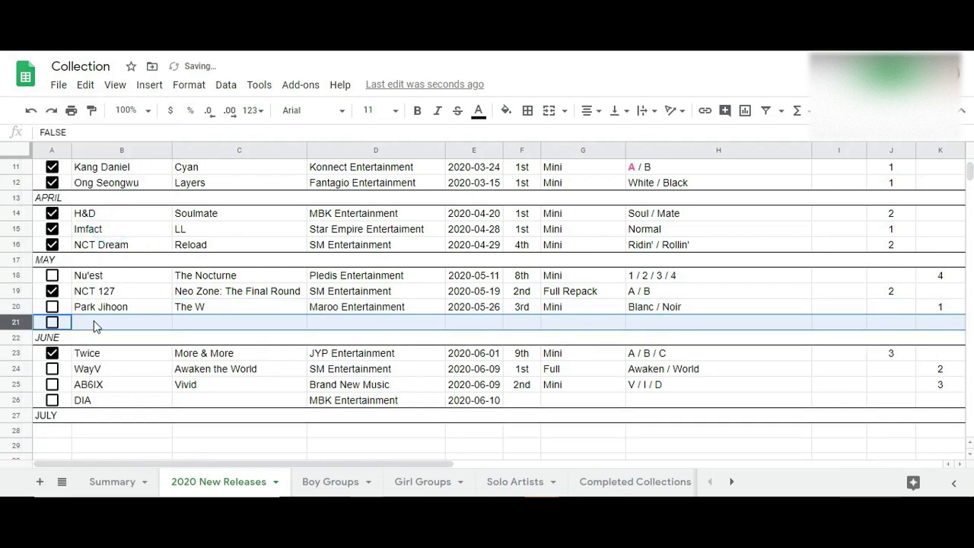
pyautogui.click(95, 321)
pyautogui.write('OneWe')
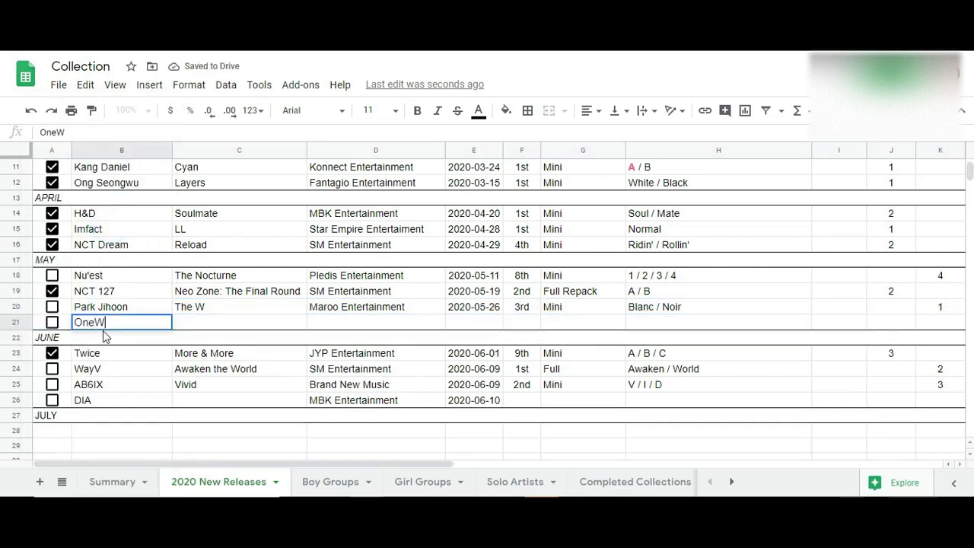
pyautogui.press('Tab')
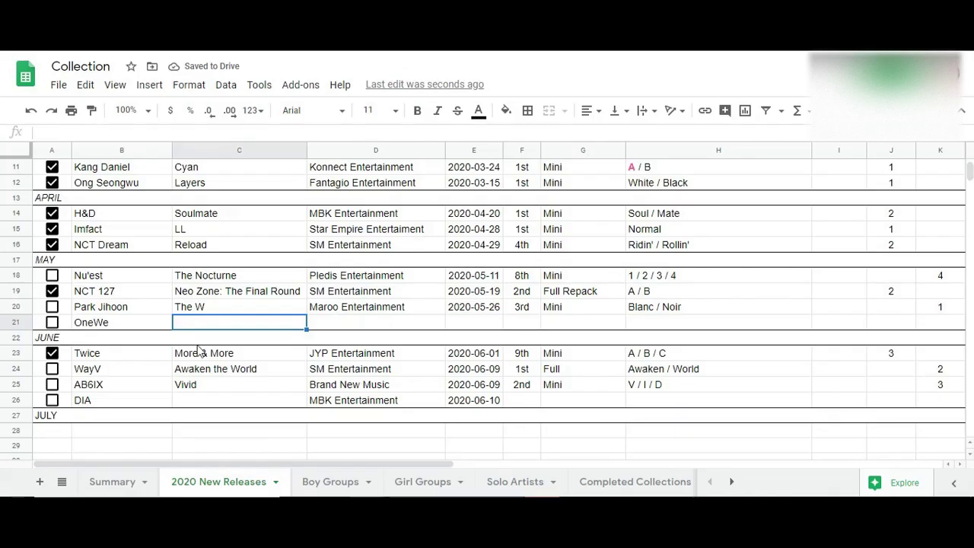
# - Fill in OneWe's album title One, the company RBW Entertainment and the release date 2020-05-26
pyautogui.write('One')
pyautogui.press('Tab')
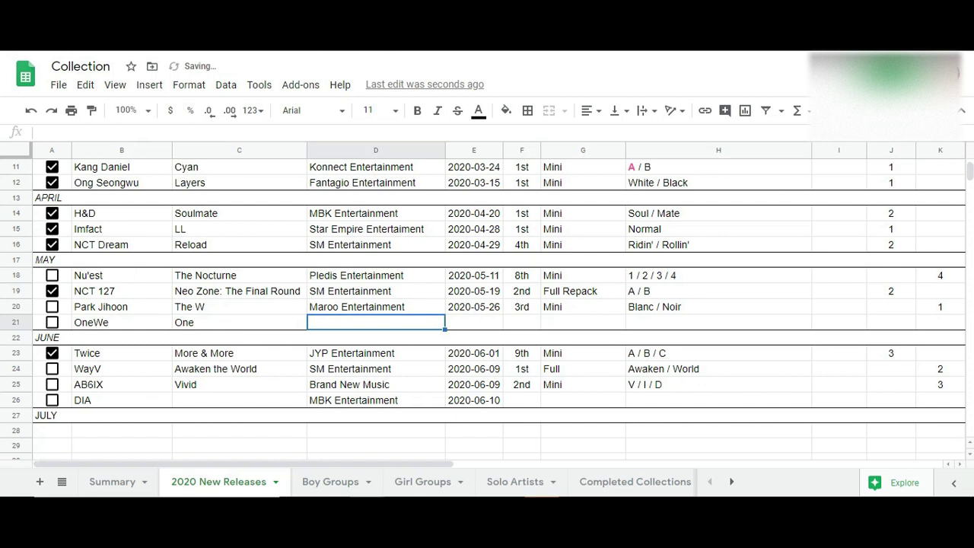
pyautogui.write('RBW Entertainment')
pyautogui.press('Tab')
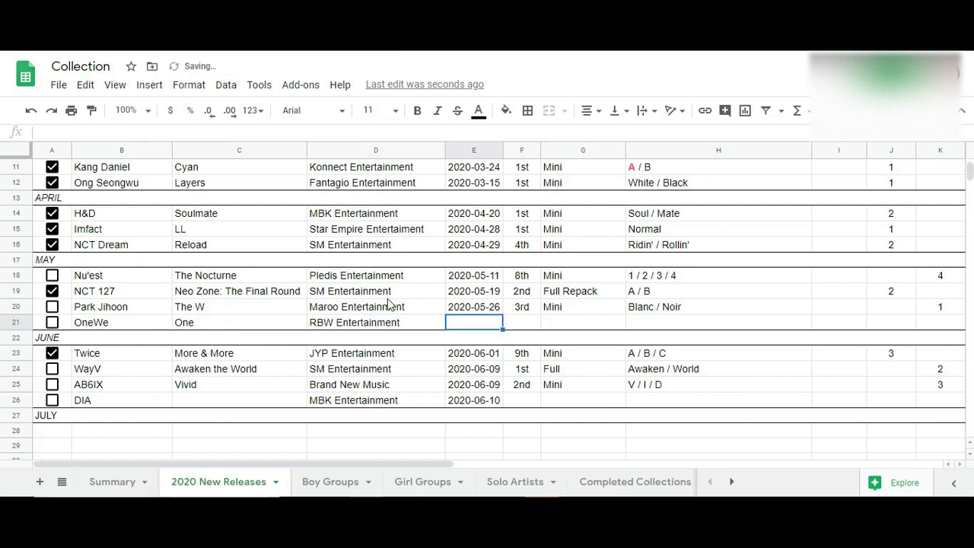
pyautogui.doubleClick(487, 325)
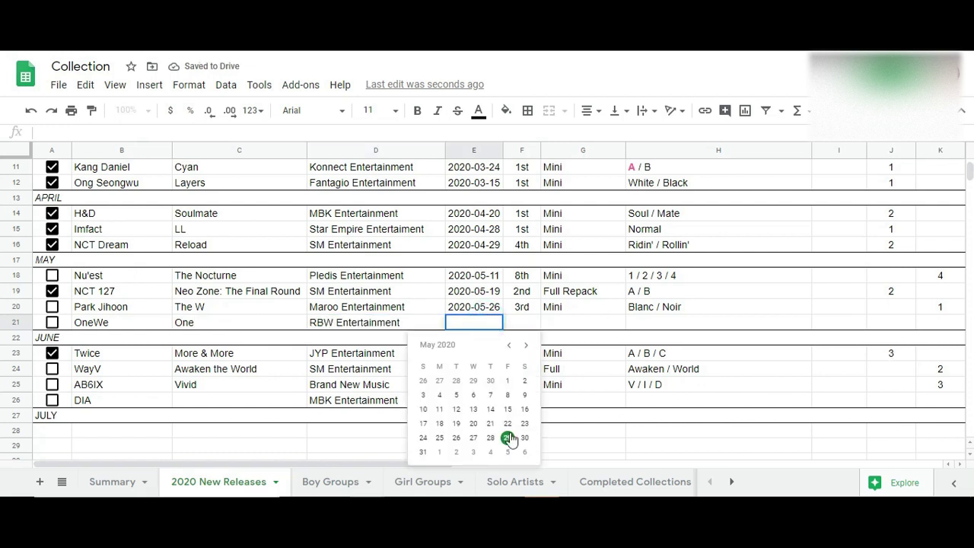
pyautogui.click(456, 437)
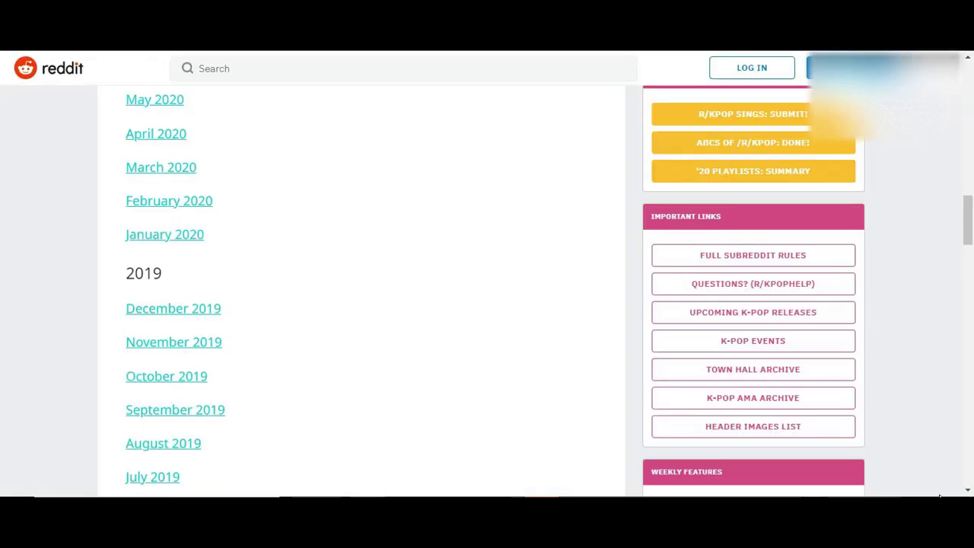
# - Switch to the Reddit K-pop release archive, open May 2020 and check the date and album type of ONEWE's ONE
pyautogui.scroll(6, 406, 224)
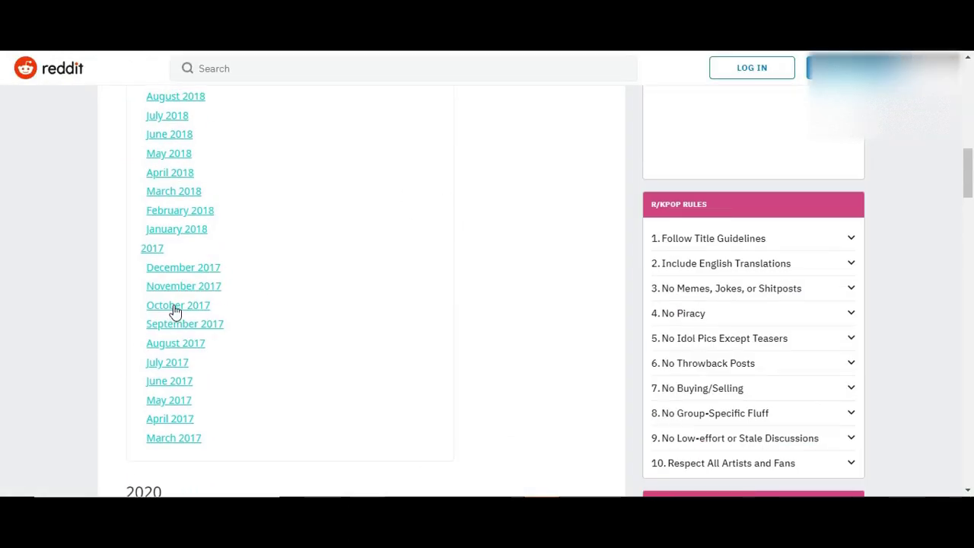
pyautogui.scroll(-2, 173, 311)
pyautogui.click(169, 390)
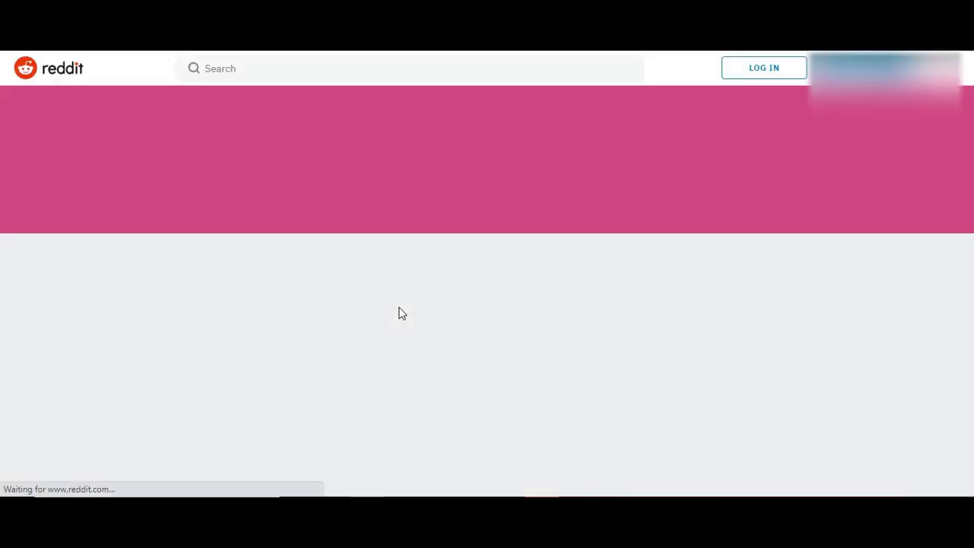
pyautogui.scroll(-10, 398, 311)
pyautogui.scroll(-15, 395, 309)
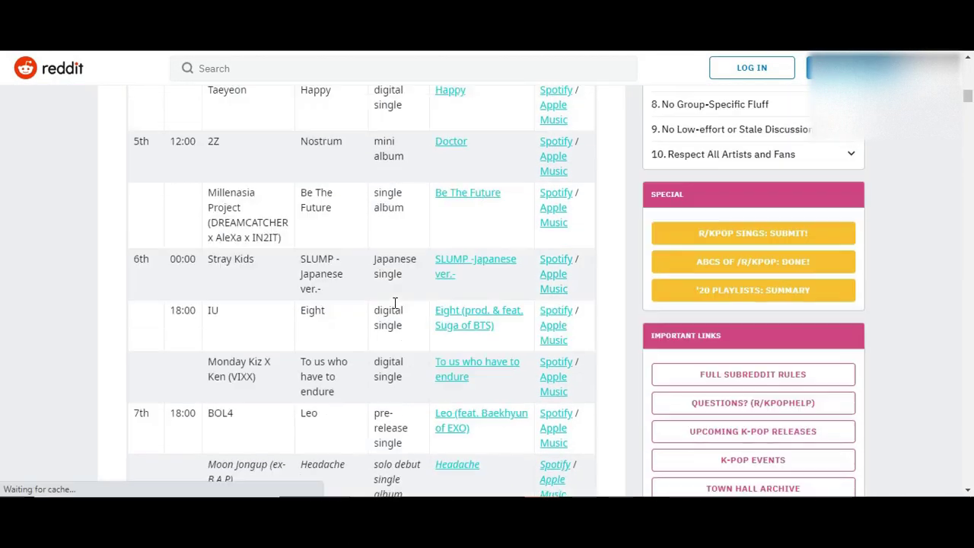
pyautogui.scroll(-12, 270, 296)
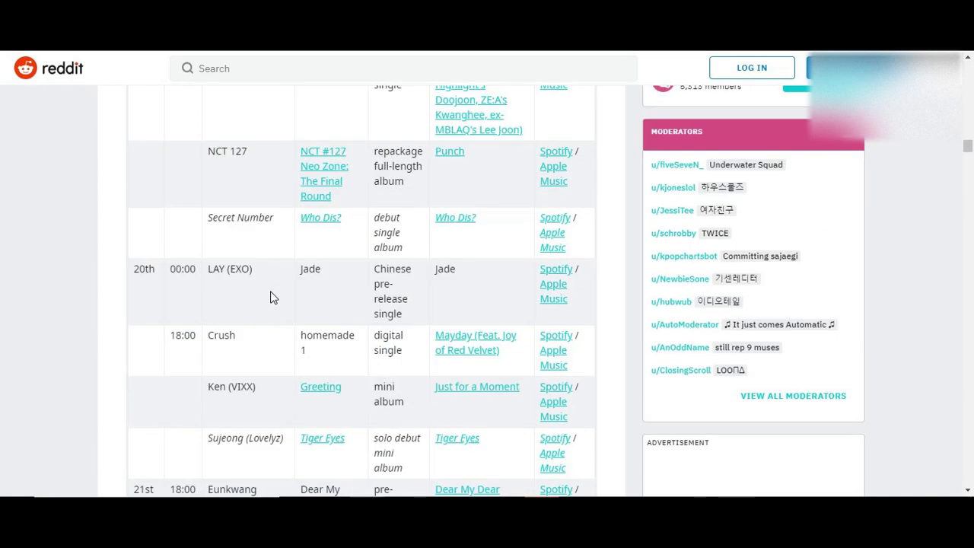
pyautogui.scroll(-12, 270, 297)
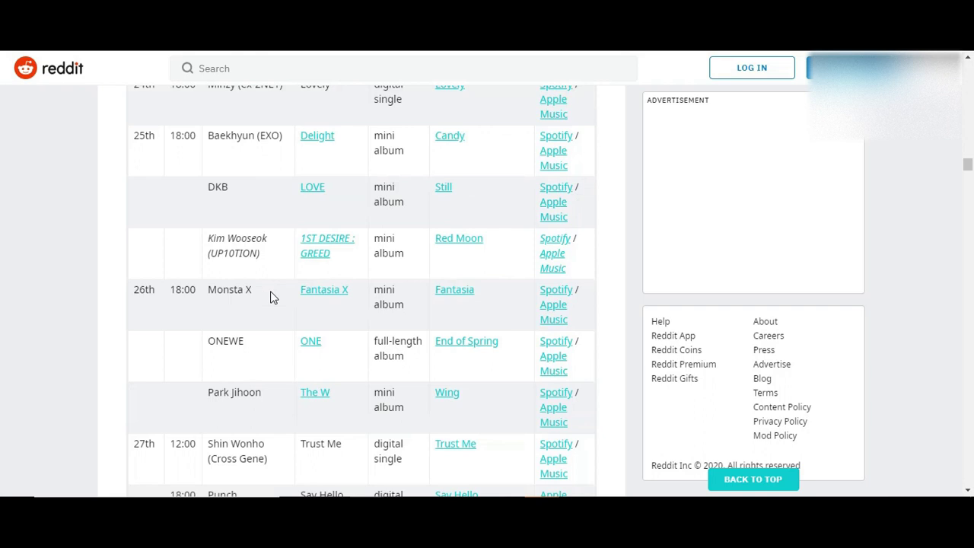
pyautogui.scroll(-2, 270, 297)
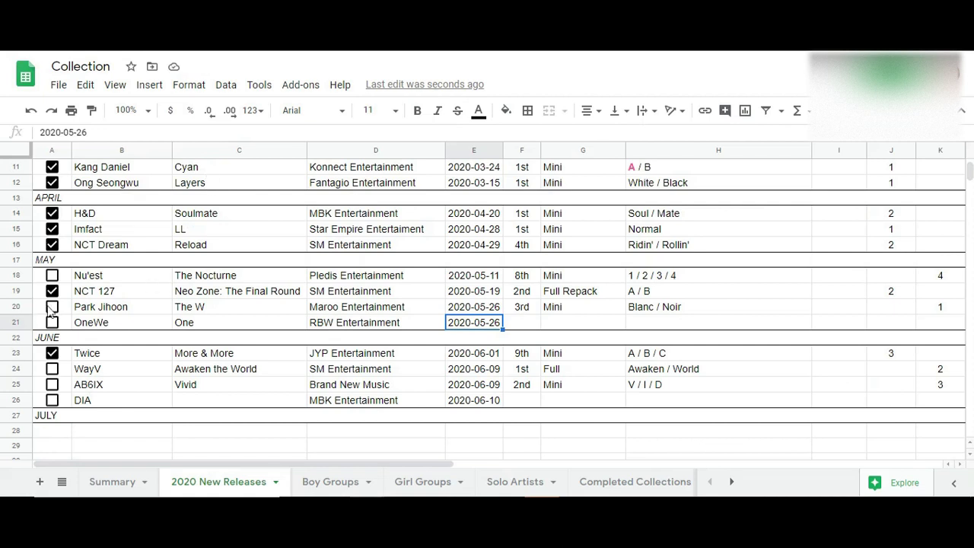
# - Back in the Collection spreadsheet, complete OneWe's One row with 1st, Full, version Normal and 2 copies owned
pyautogui.click(517, 322)
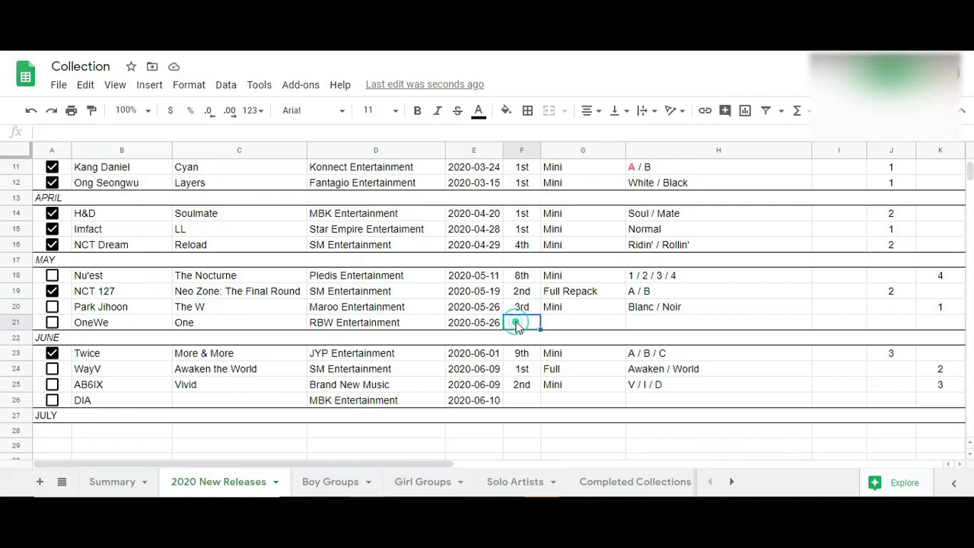
pyautogui.write('1st')
pyautogui.press('Tab')
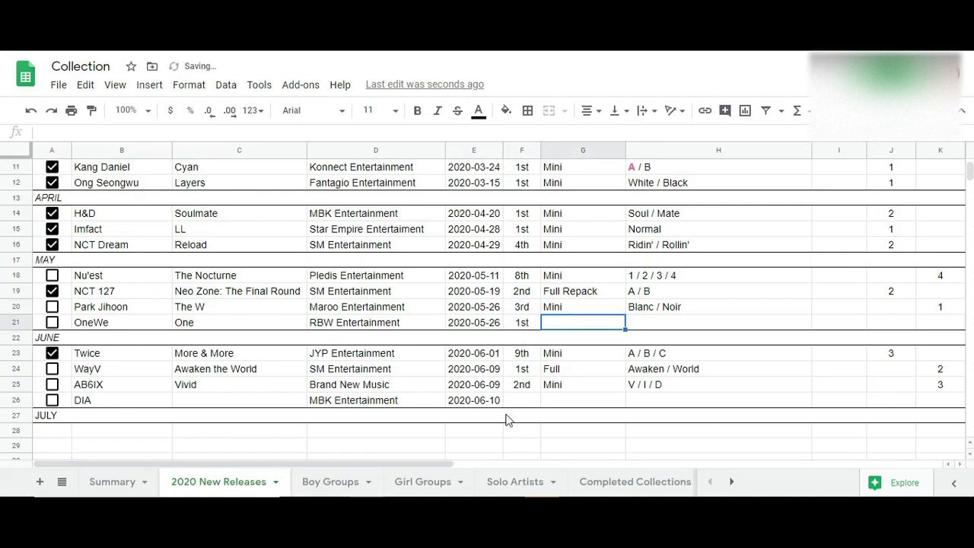
pyautogui.write('Full')
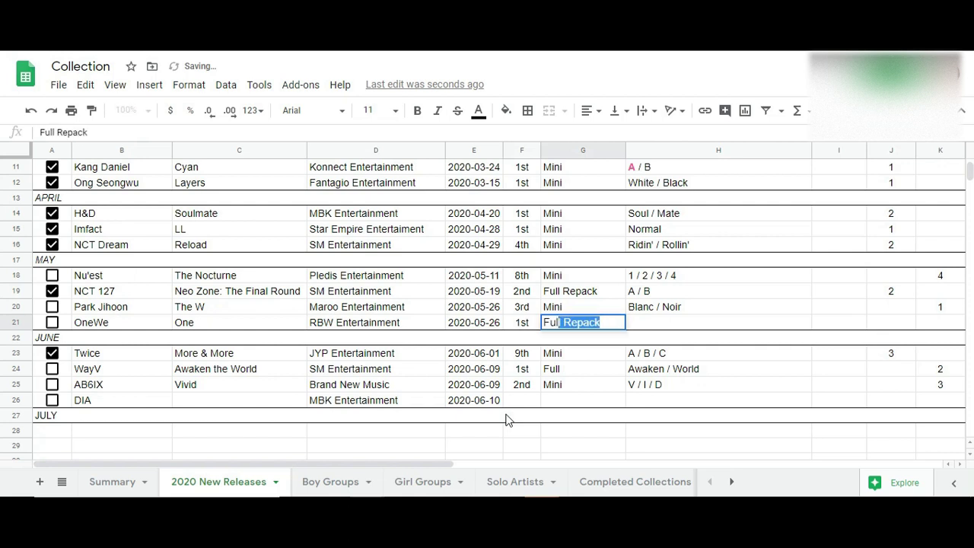
pyautogui.press('Tab')
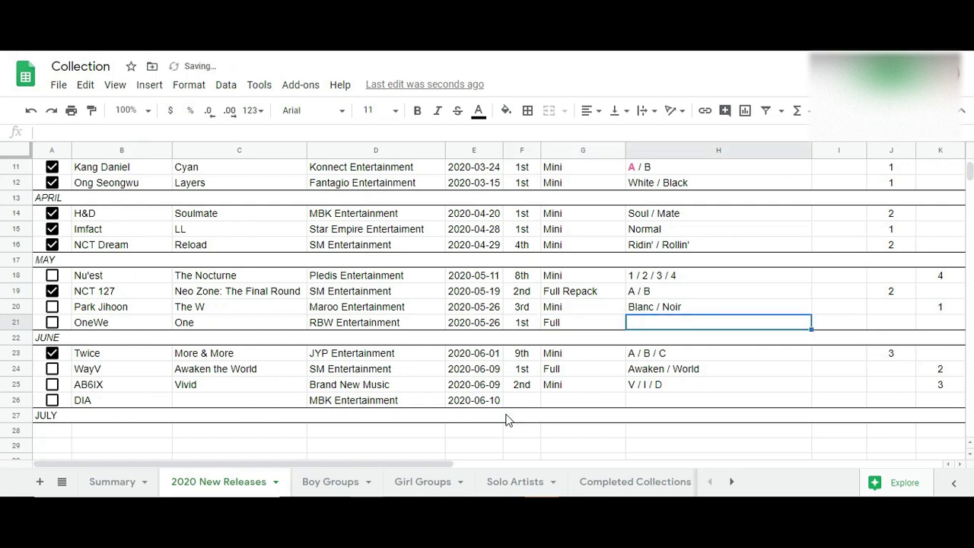
pyautogui.write('Normal')
pyautogui.press('Tab')
pyautogui.press('Tab')
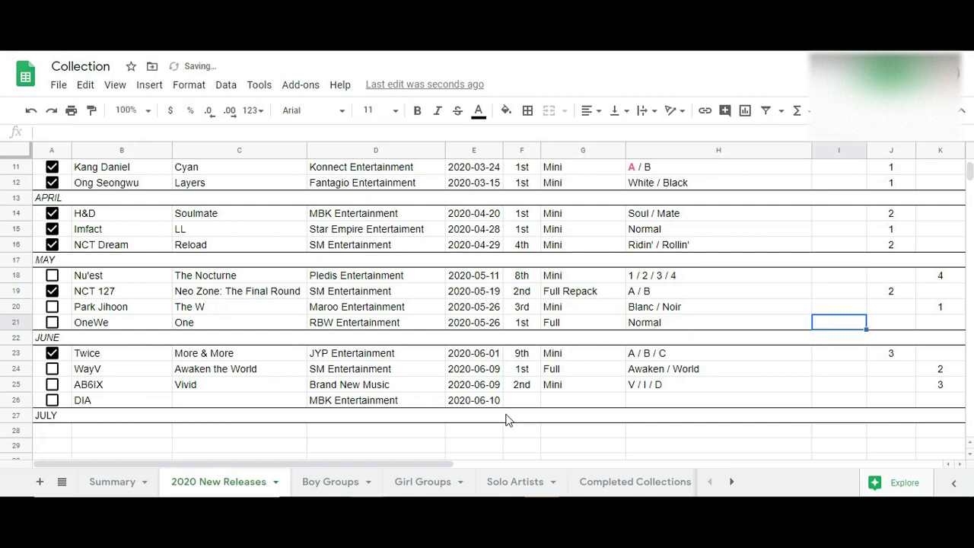
pyautogui.write('2')
pyautogui.press('Return')
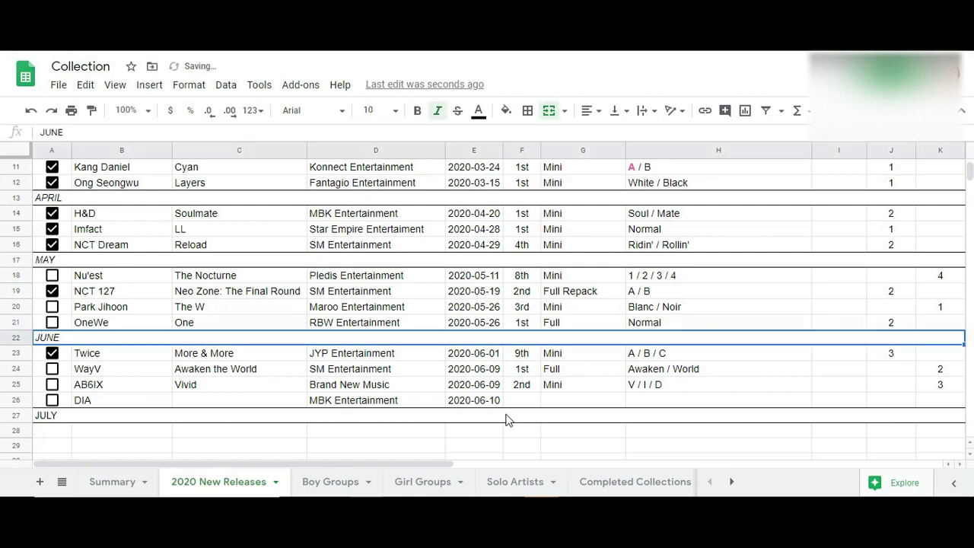
# - Open the Summary sheet to review the overall collection statistics
pyautogui.click(752, 370)
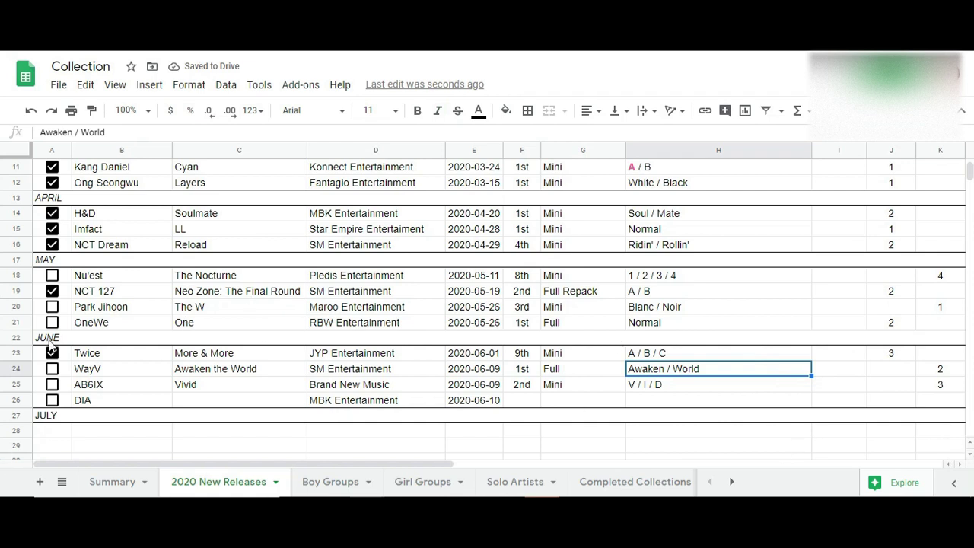
pyautogui.scroll(4, 205, 465)
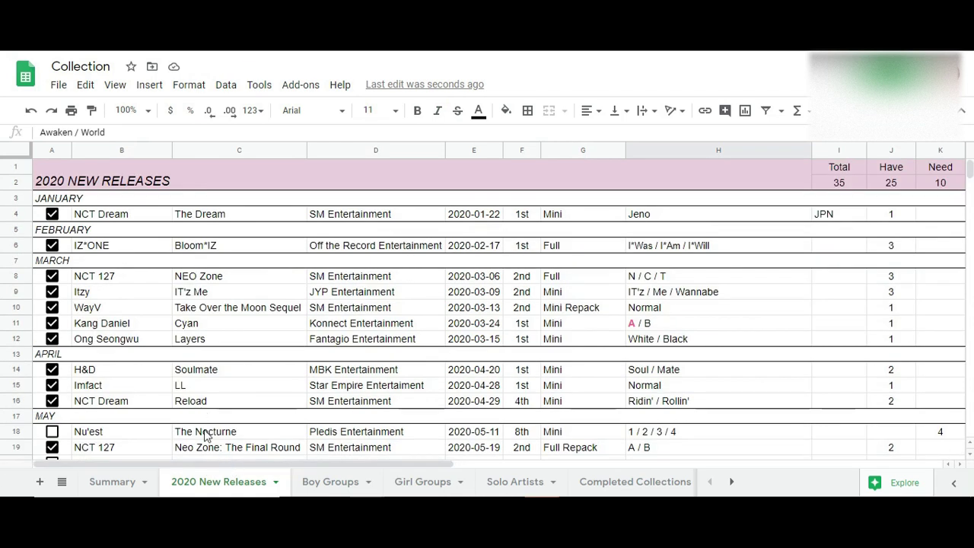
pyautogui.click(147, 469)
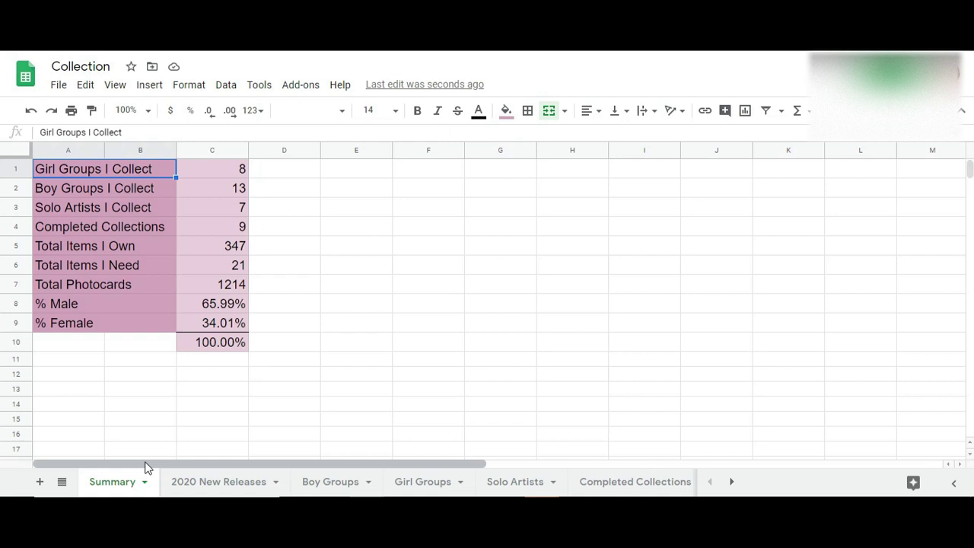